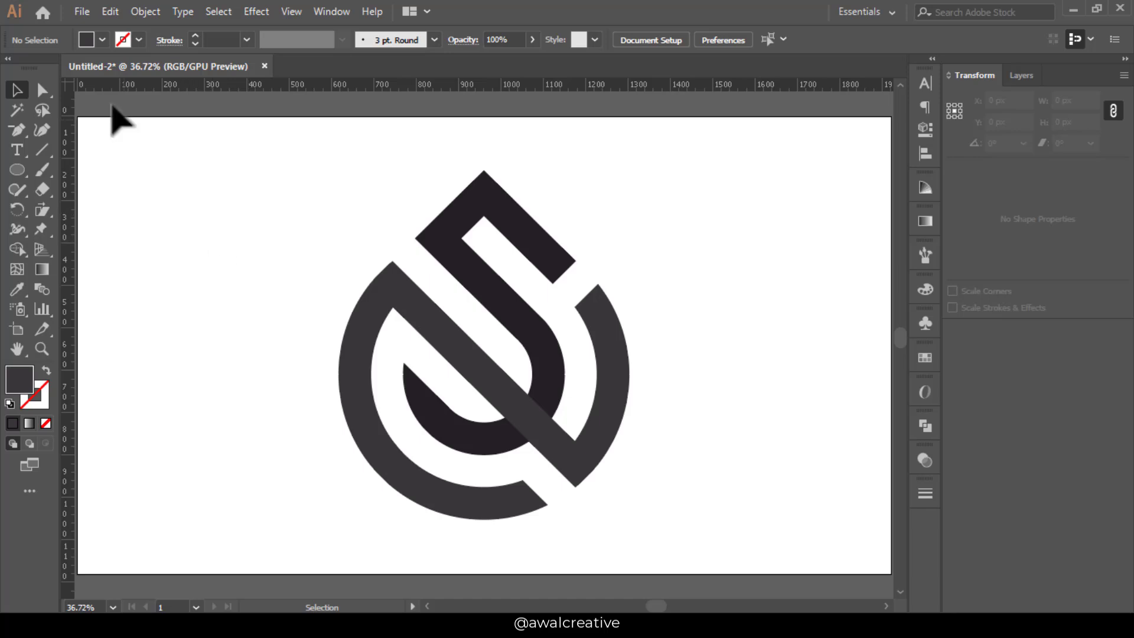
Step: Start a new document from the Print presets and name it "Logo Design"
click(79, 17)
click(87, 27)
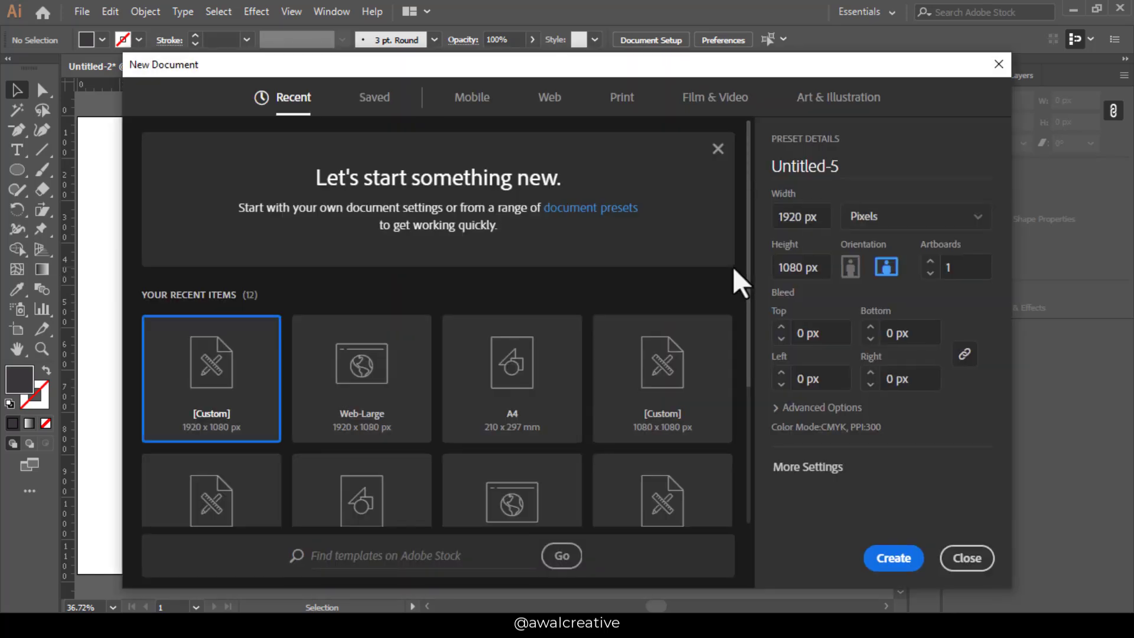
click(624, 98)
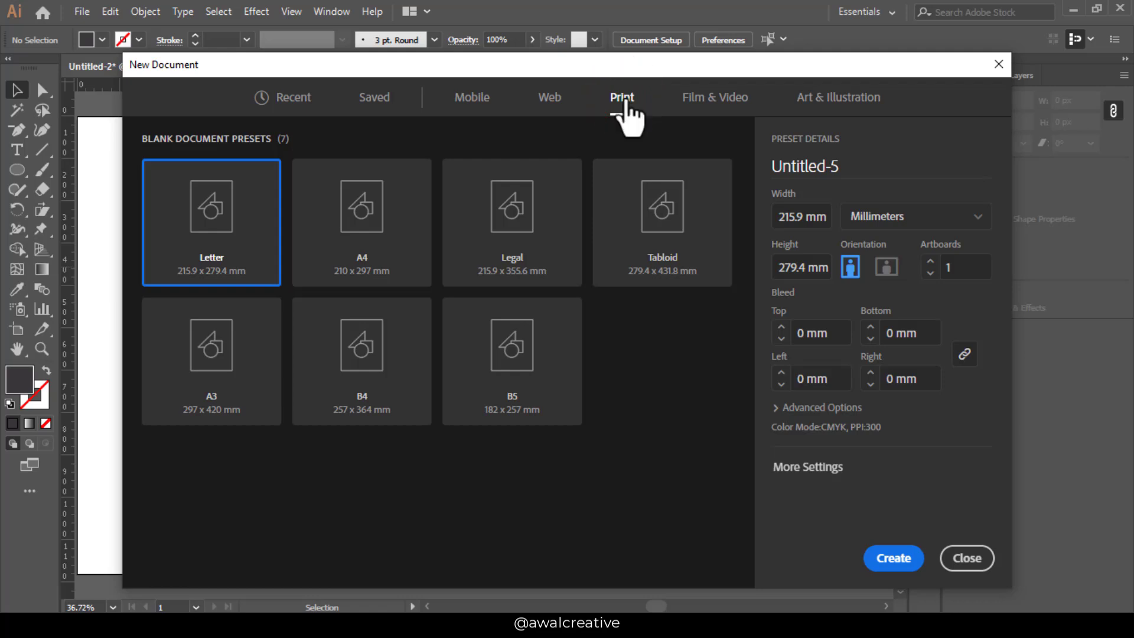
click(807, 167)
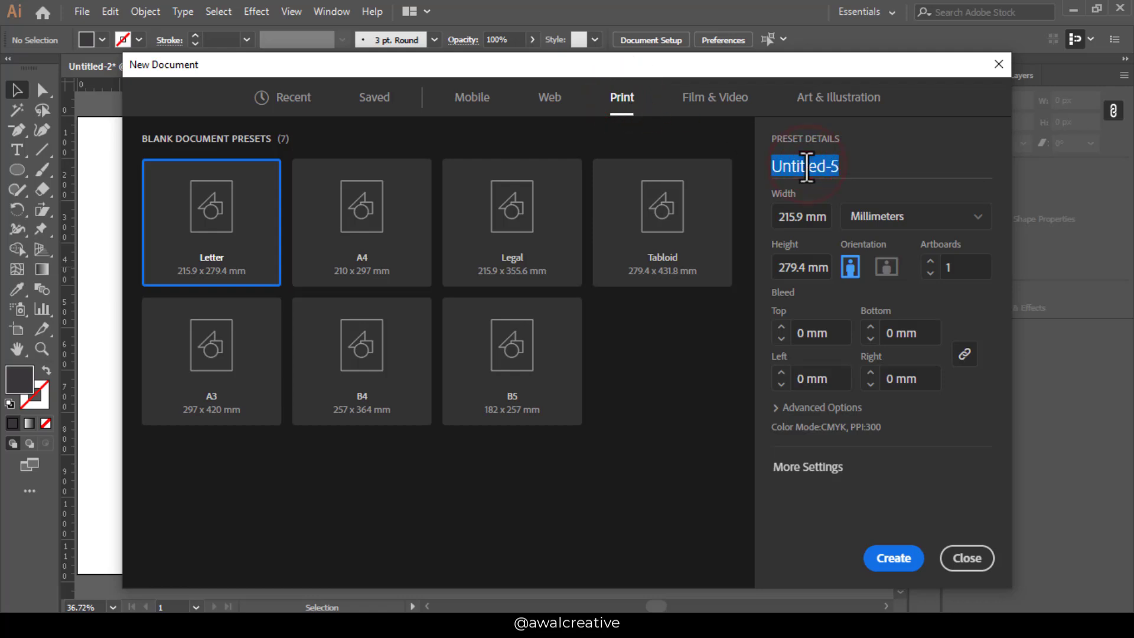
text(Logo Design)
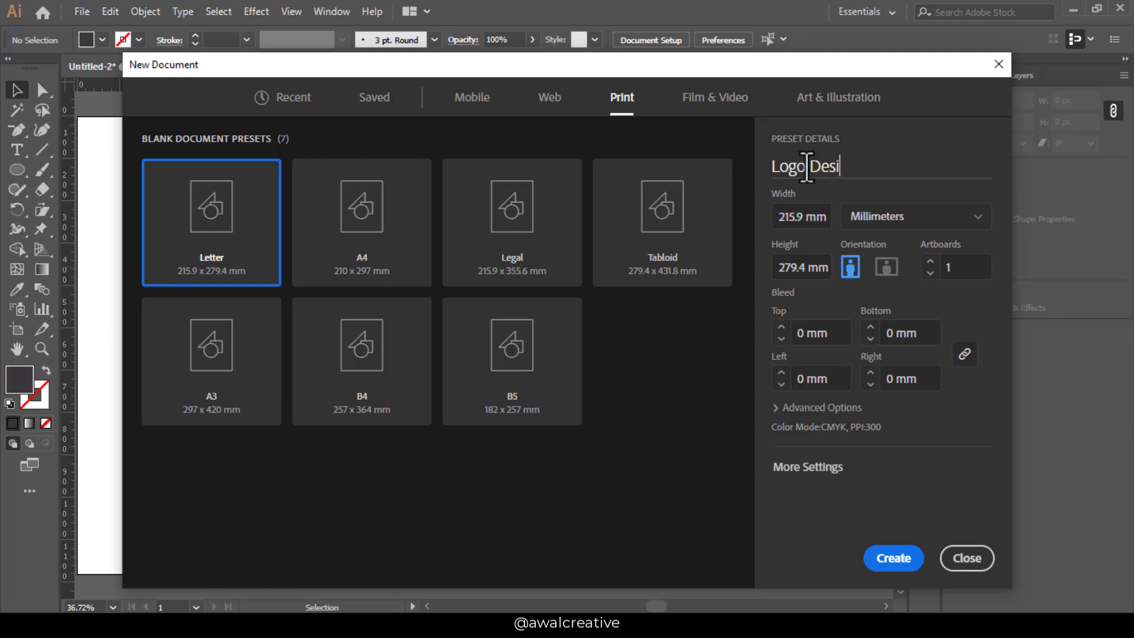
Step: Set the document units to pixels and its size to 1920 x 1080 px, create it, and fit the artboard to the view
click(962, 213)
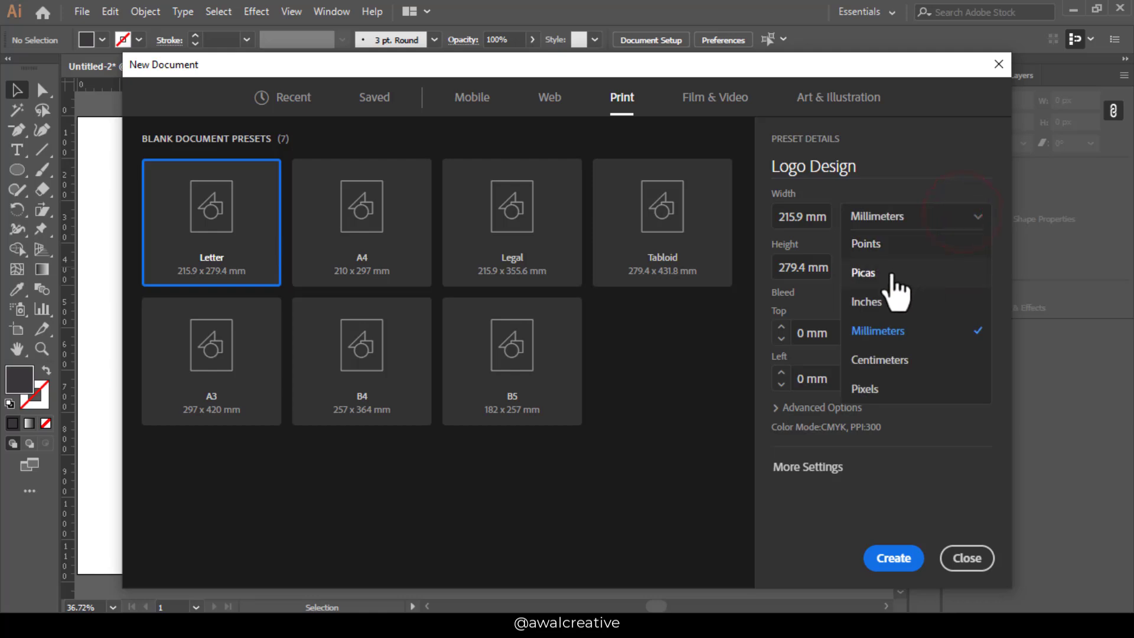
click(880, 387)
click(823, 217)
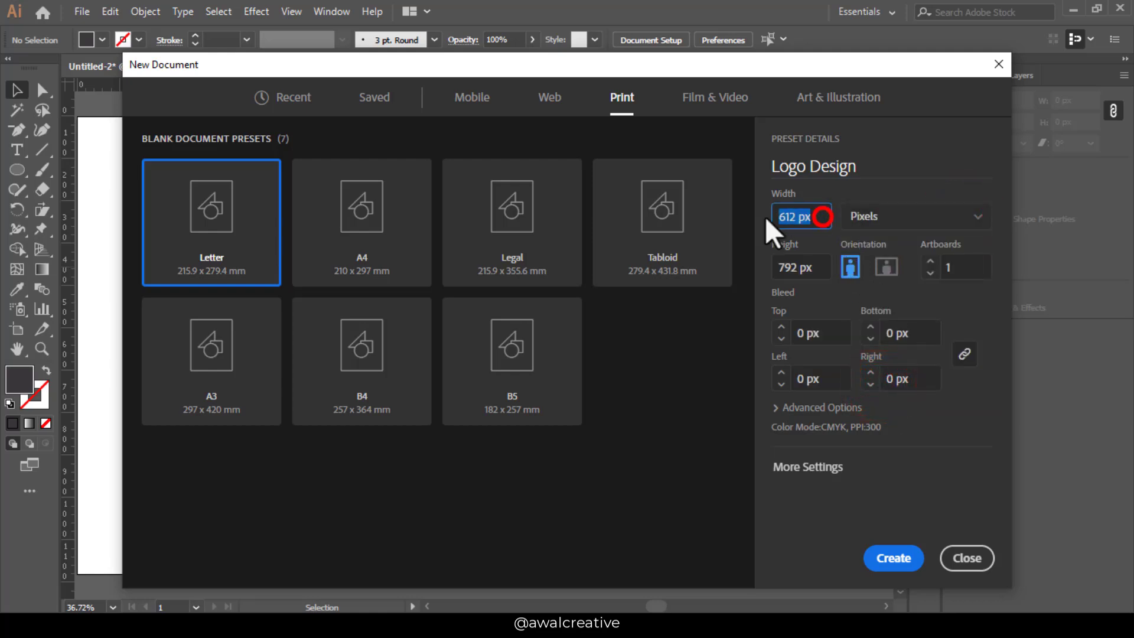
text(1920)
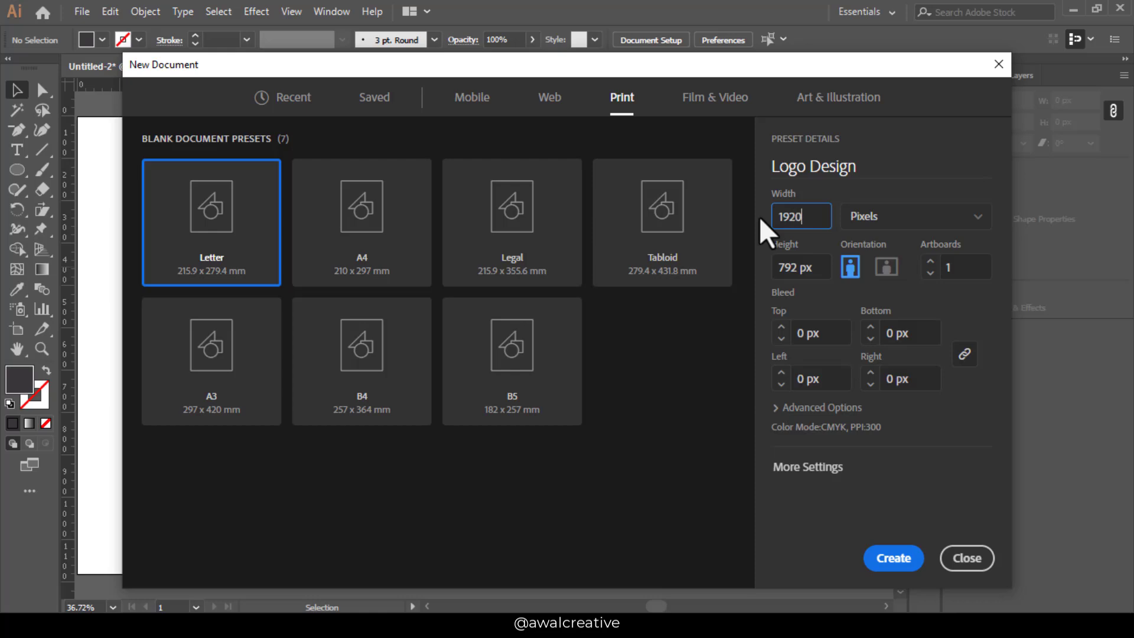
click(814, 272)
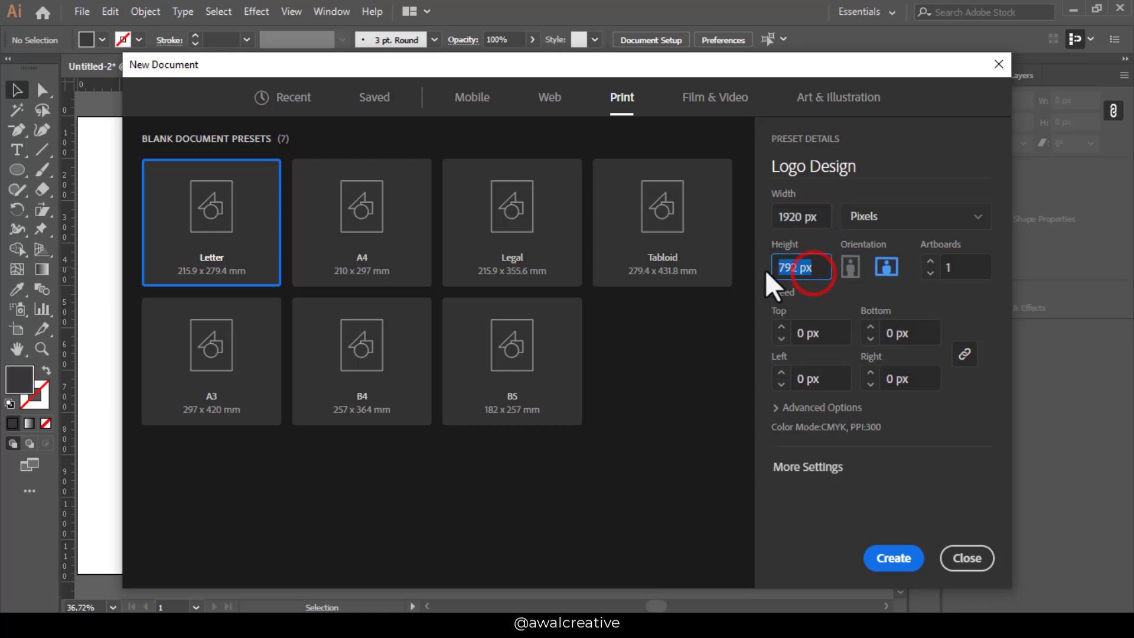
text(1080)
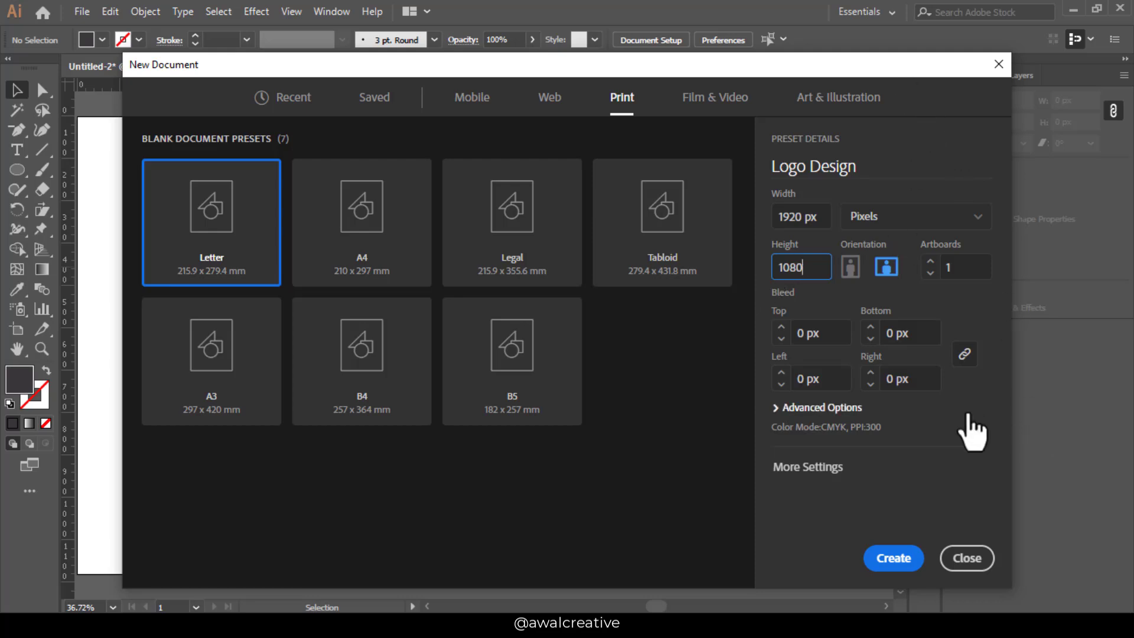
click(889, 562)
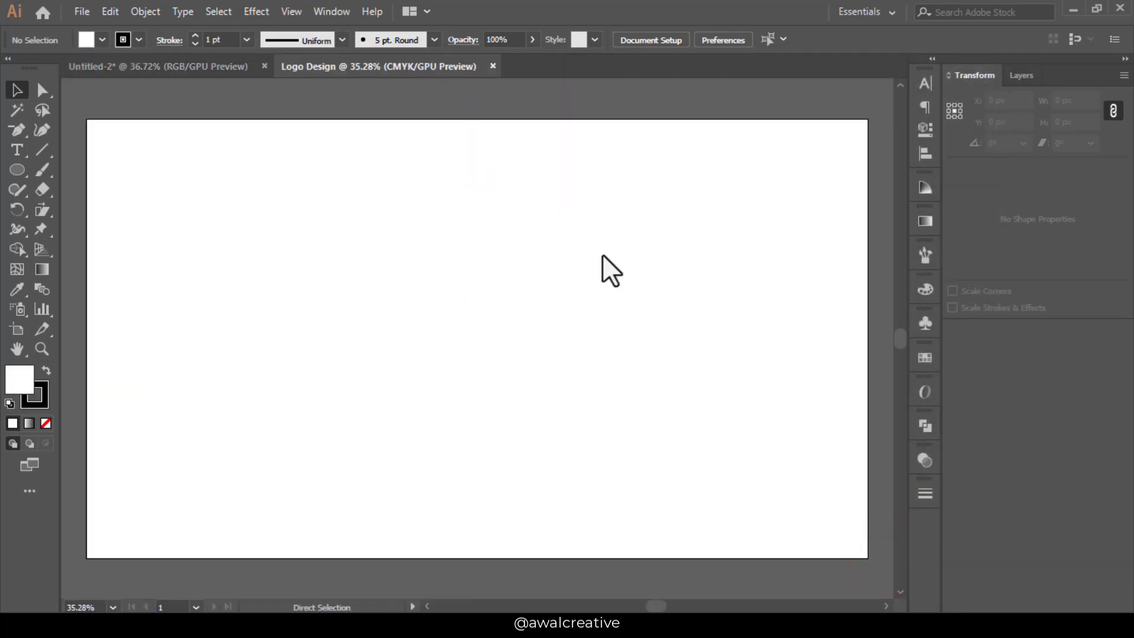
key(ctrl+0)
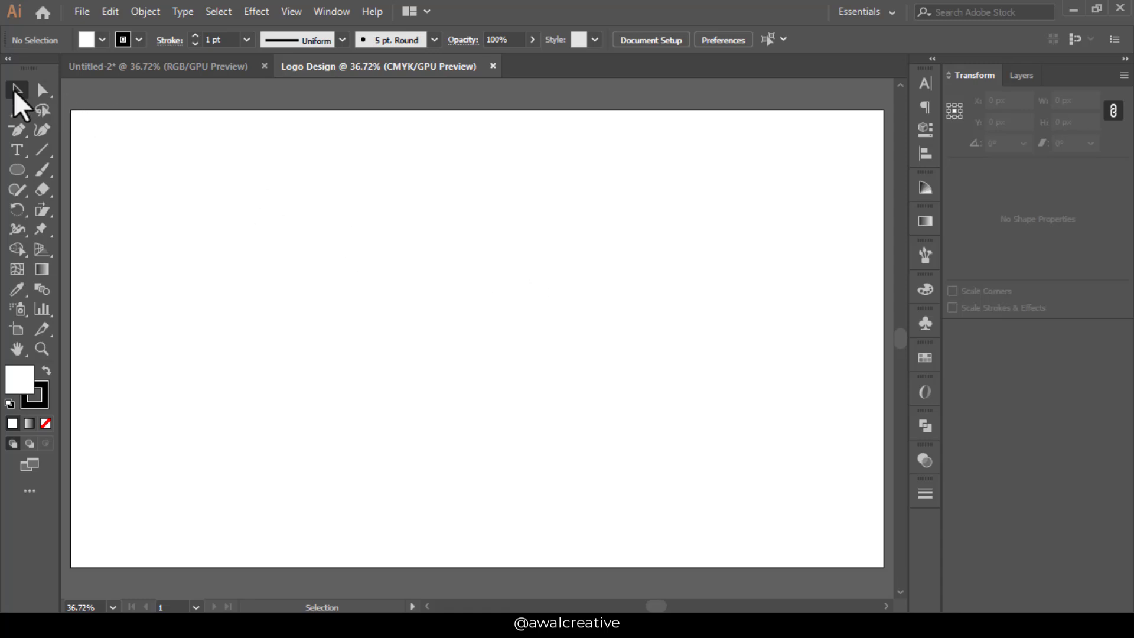
Step: Set up the Line Segment tool with no fill and a 1 pt black stroke
click(45, 146)
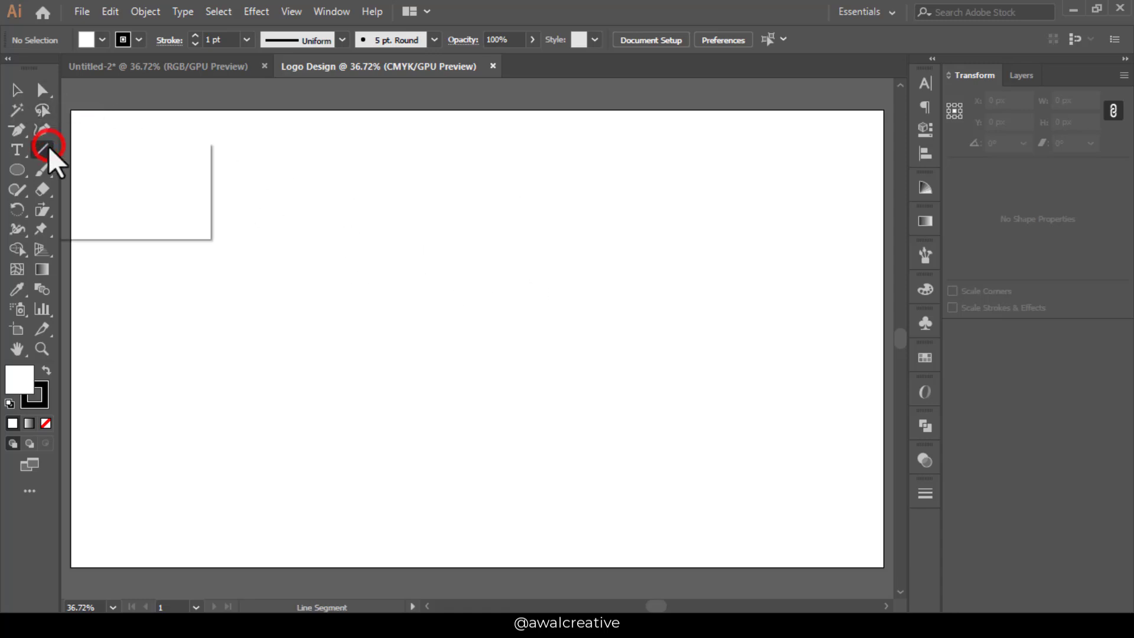
click(125, 151)
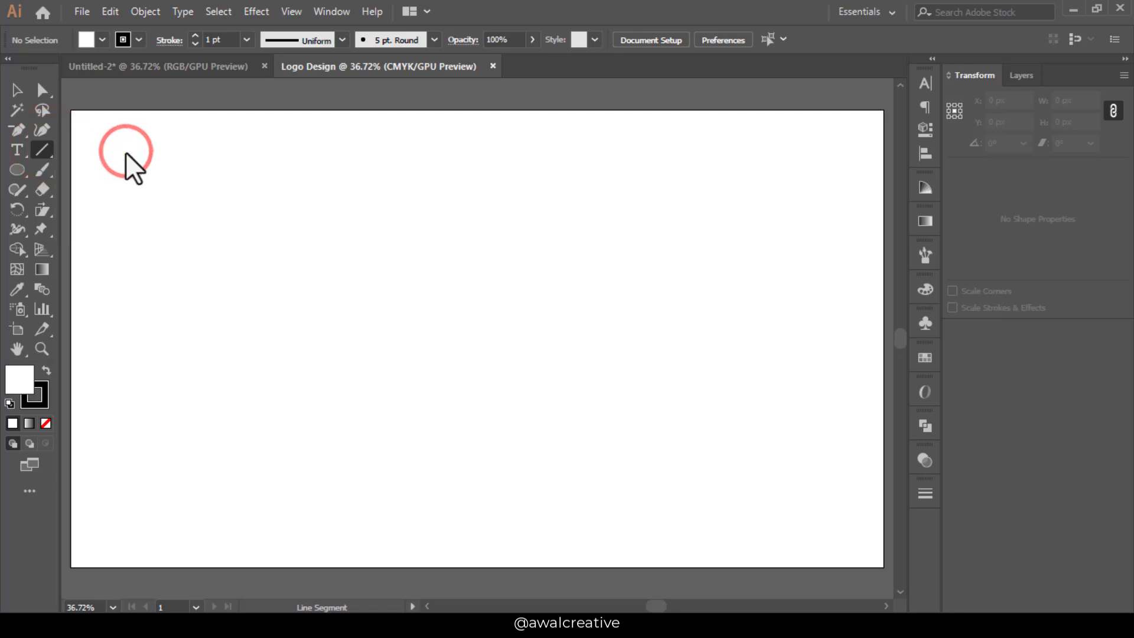
click(101, 40)
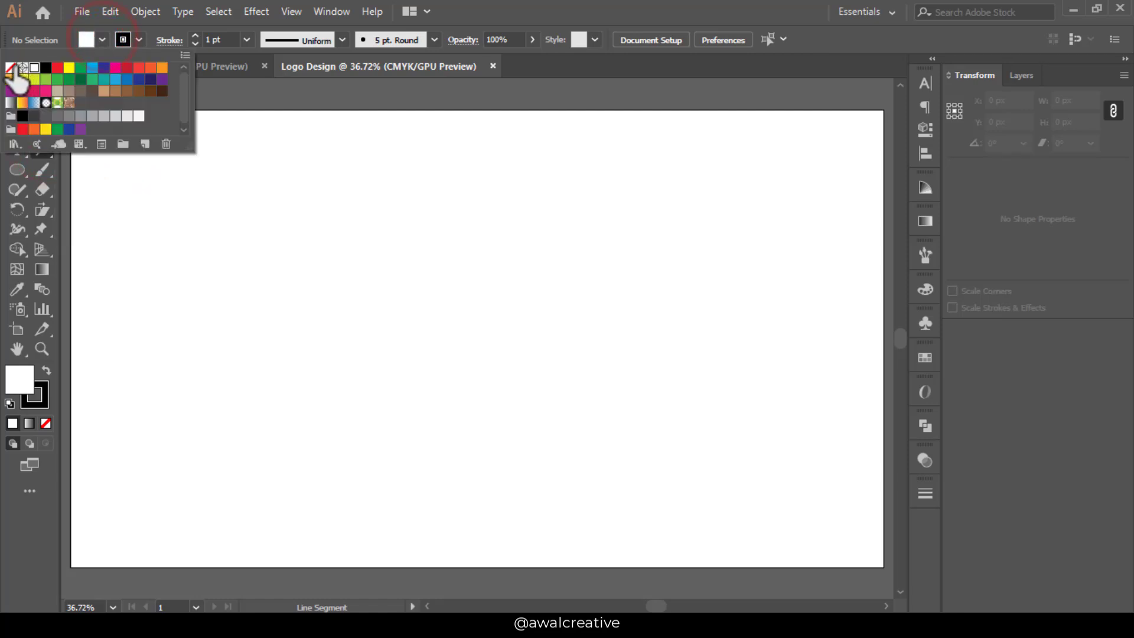
click(11, 68)
click(458, 7)
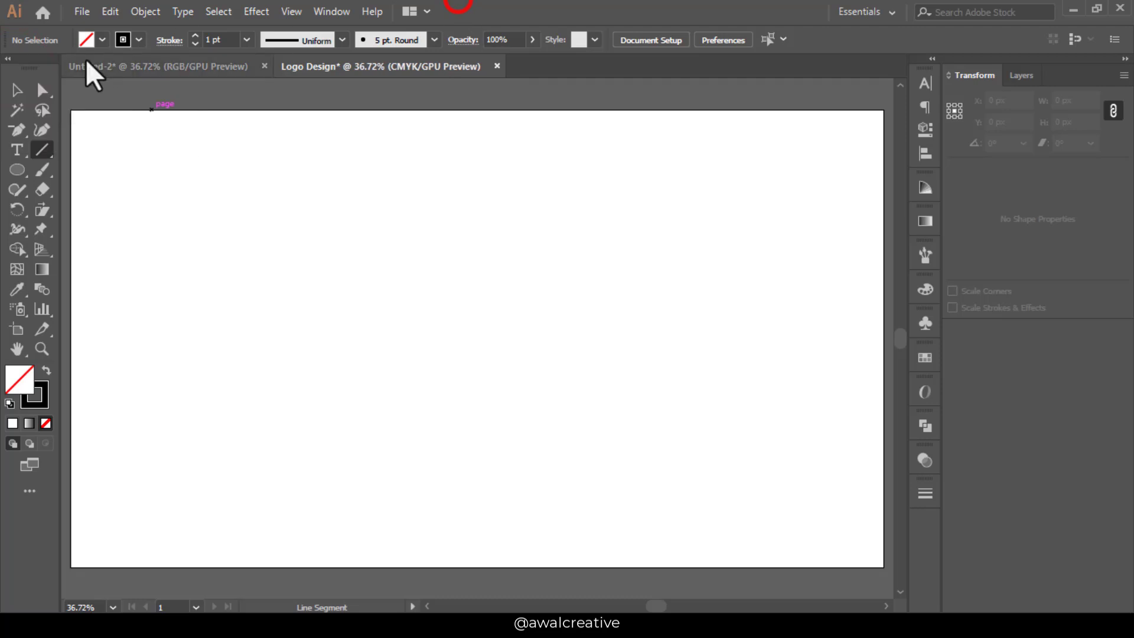
click(140, 40)
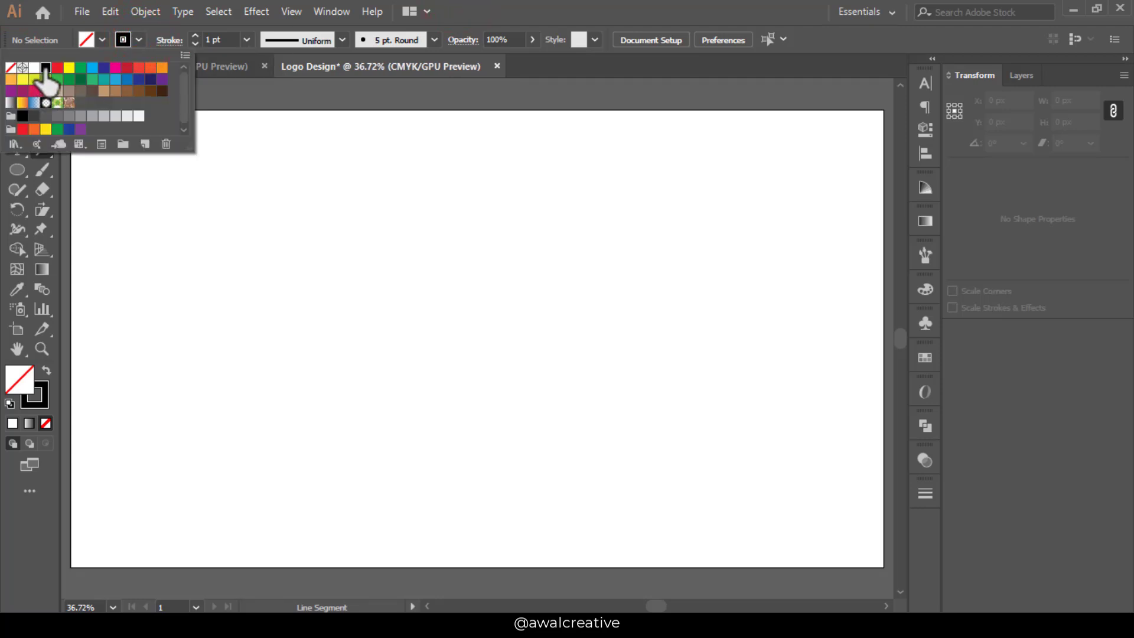
click(246, 40)
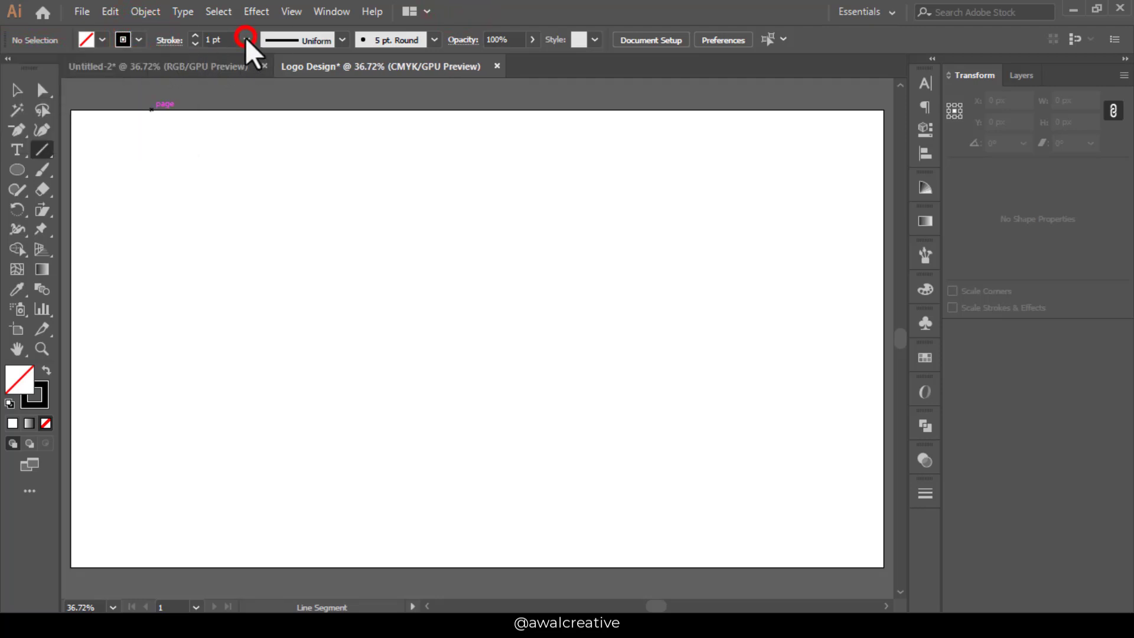
click(256, 112)
click(498, 9)
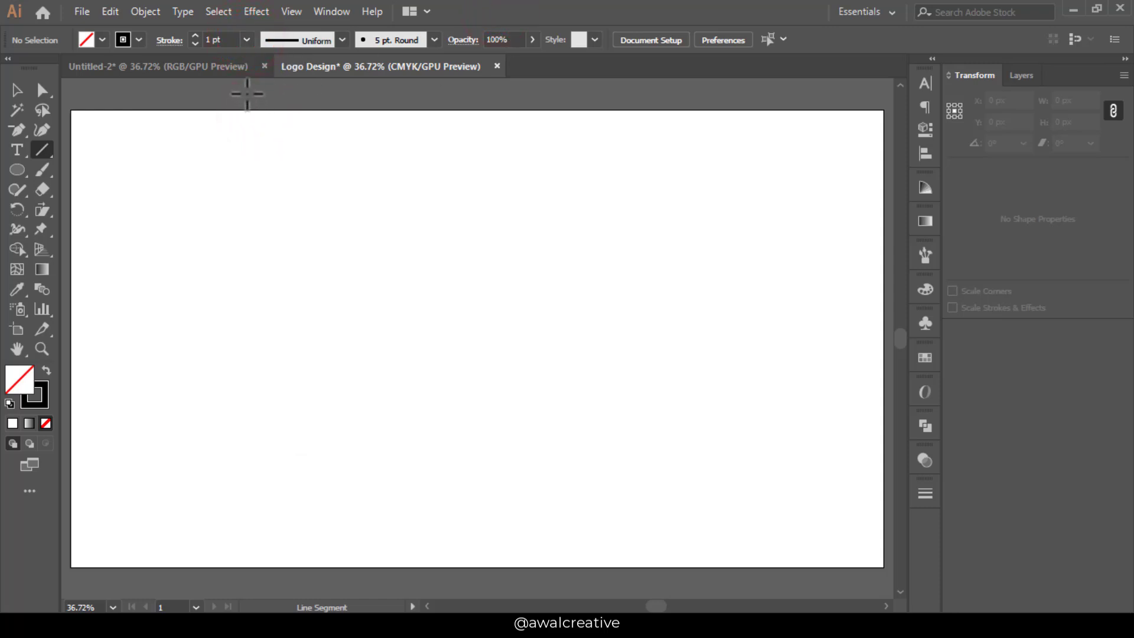
Step: Draw a vertical line about 1163 px long that spans the artboard's full height, at about X 415 px
drag(246, 94, 246, 584)
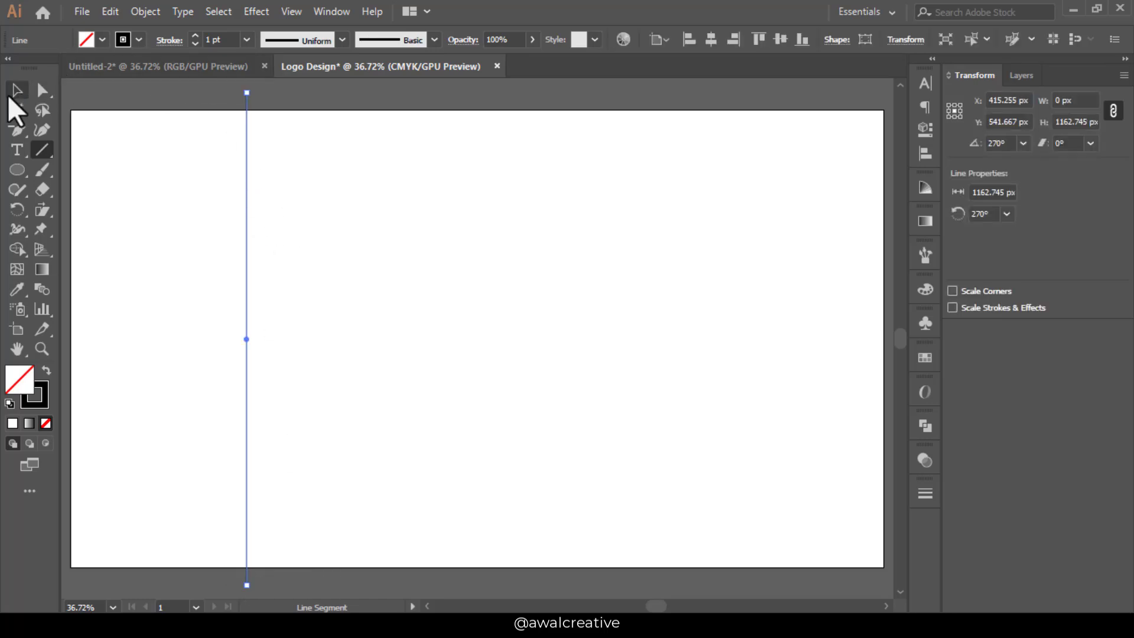
click(17, 90)
click(203, 191)
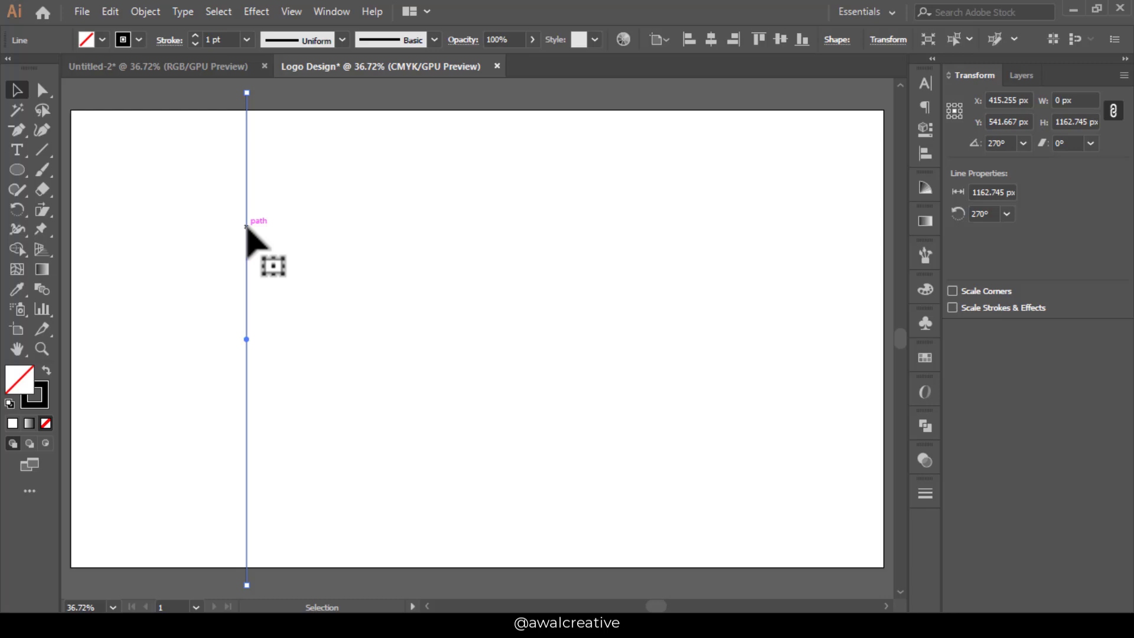
Step: Copy the vertical line about 76 px to its right and repeat the transformation until there are ten evenly spaced lines
drag(246, 226, 279, 234)
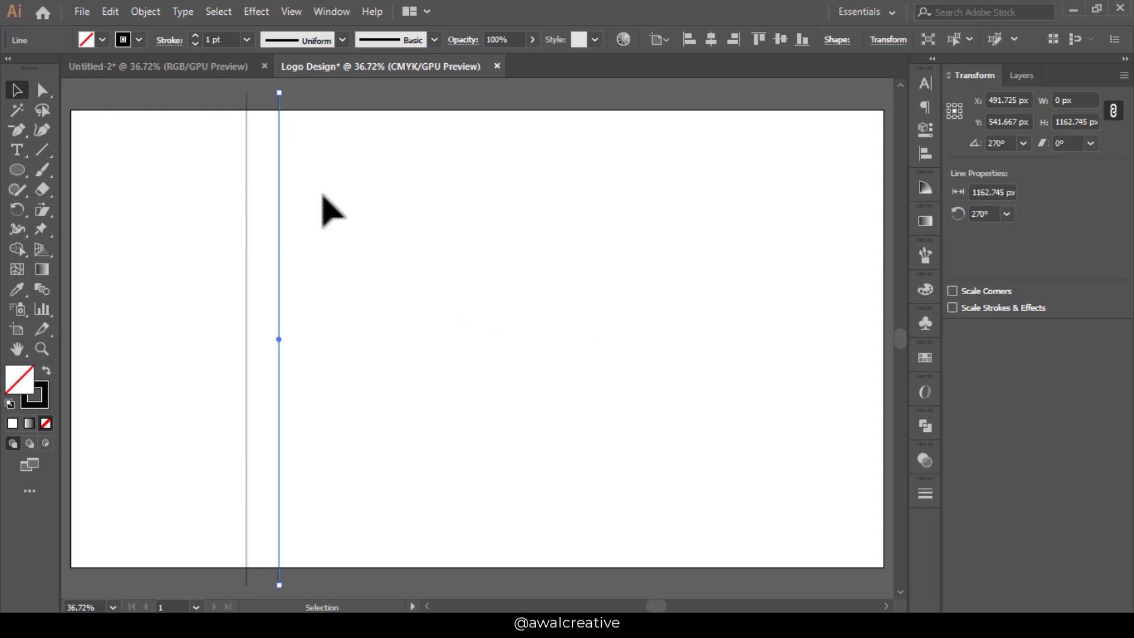
click(149, 15)
click(231, 24)
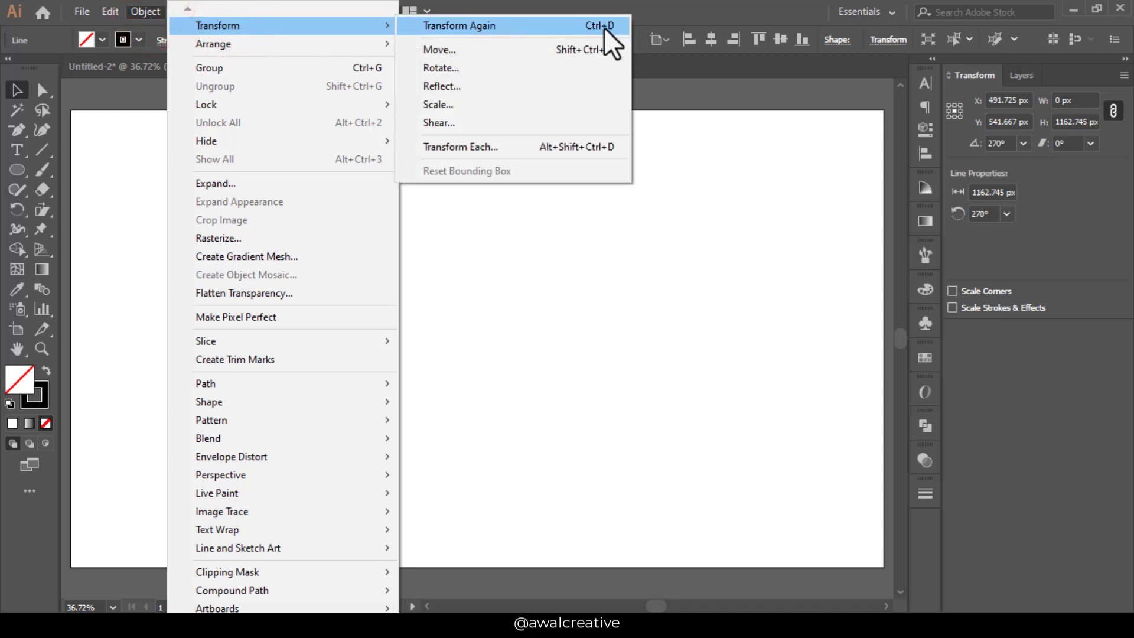
click(588, 26)
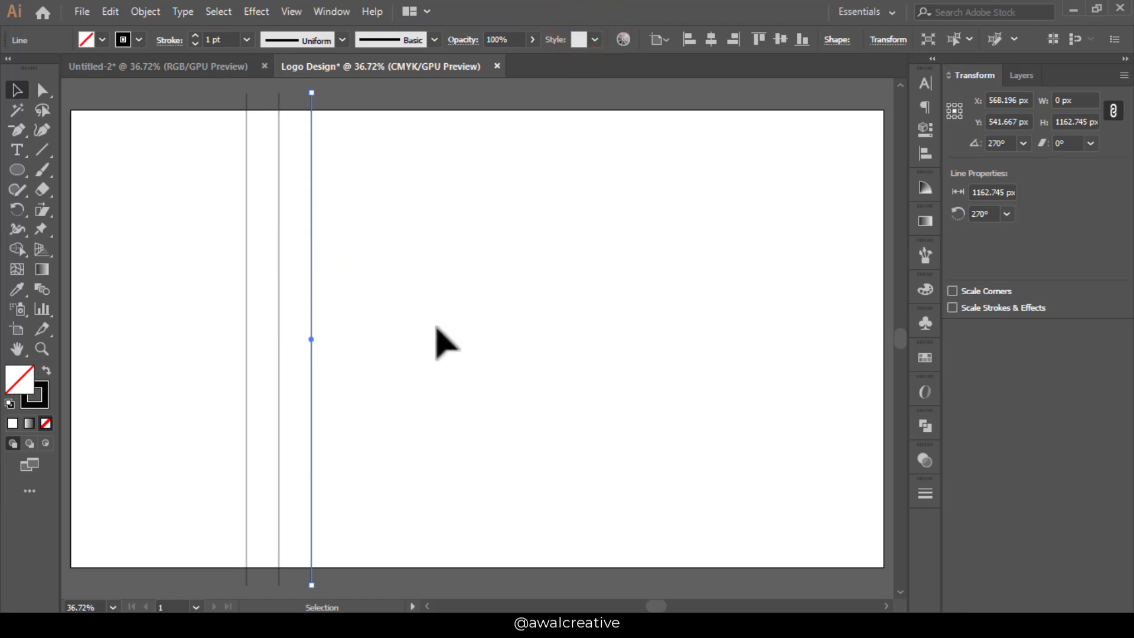
key(ctrl+d)
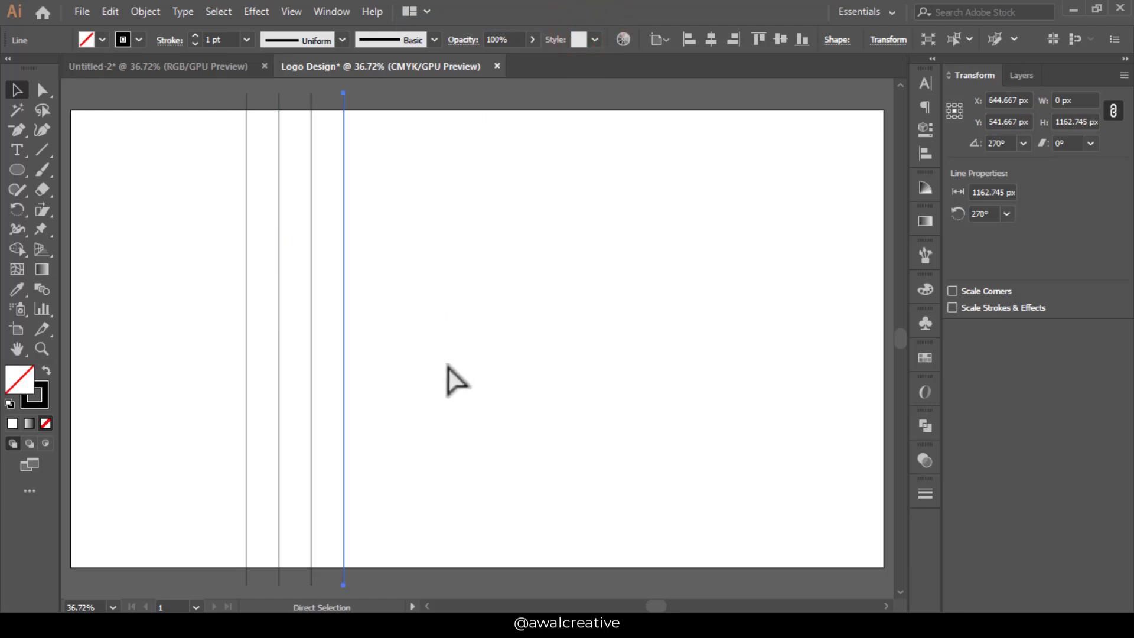
key(ctrl+d)
key(ctrl+d)
key(ctrl+d)
key(ctrl+d)
key(ctrl+d)
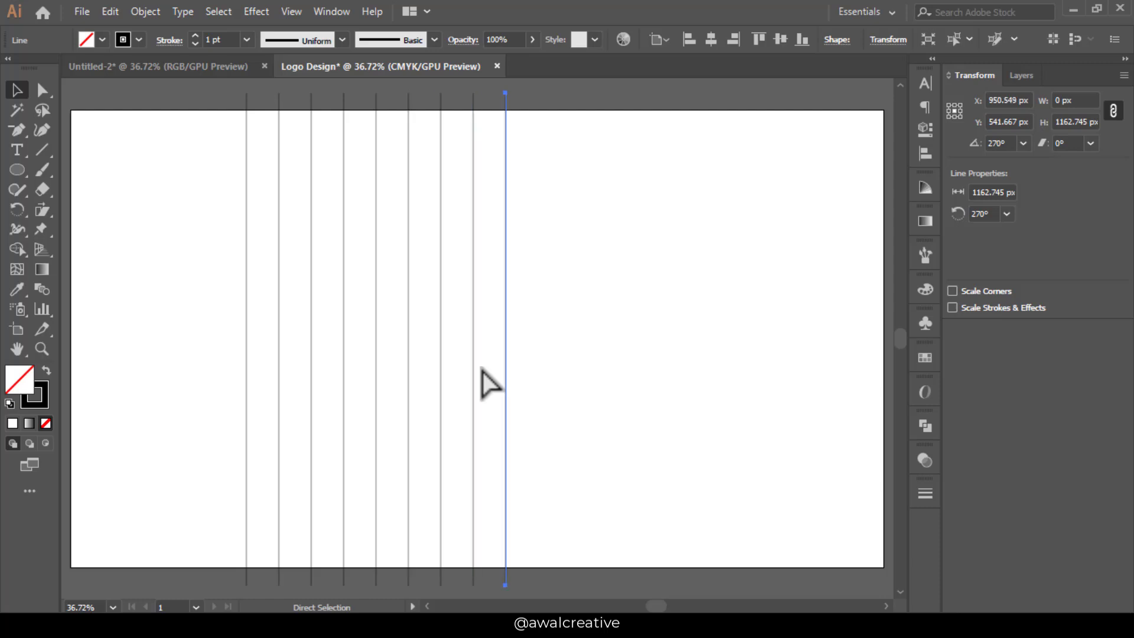
key(ctrl+d)
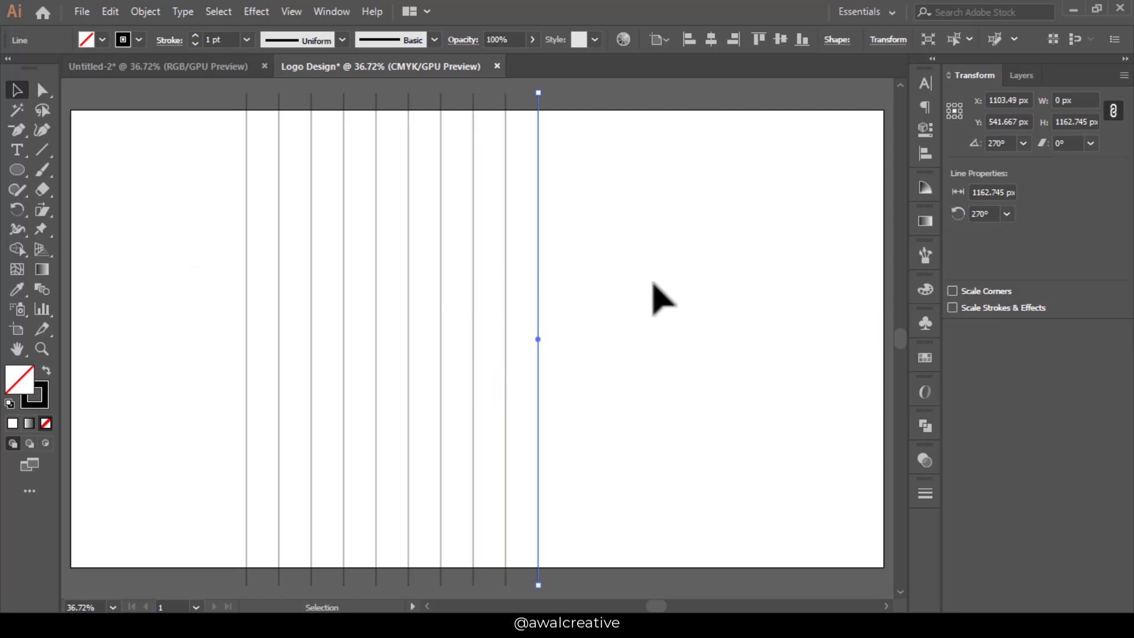
Step: Group all ten vertical lines and centre the group horizontally and vertically on the artboard
drag(651, 281, 170, 274)
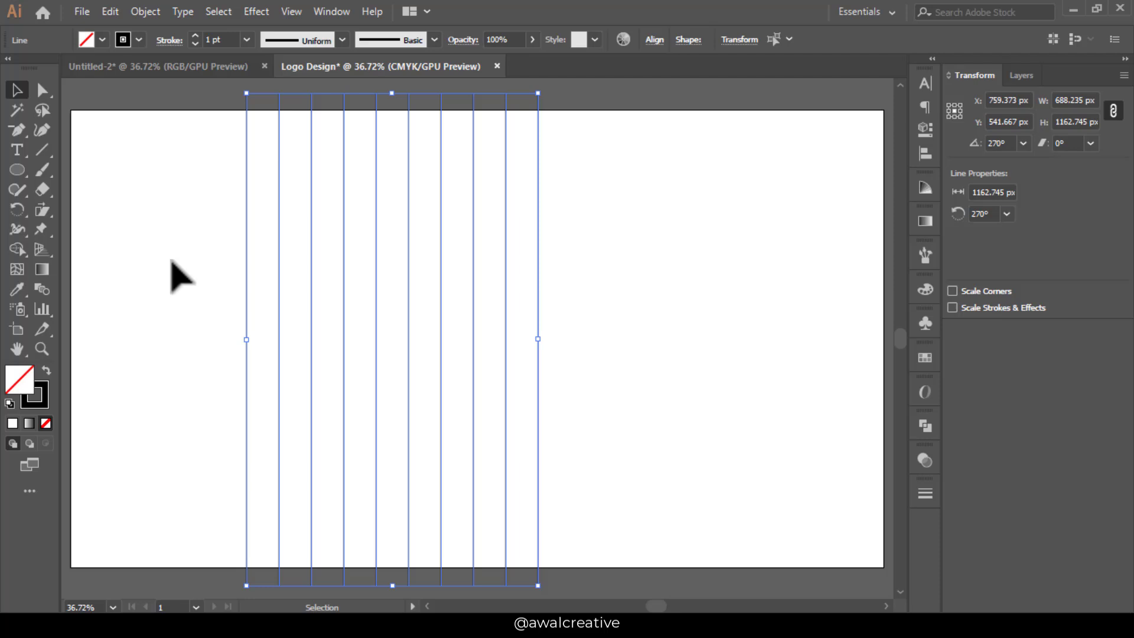
click(144, 12)
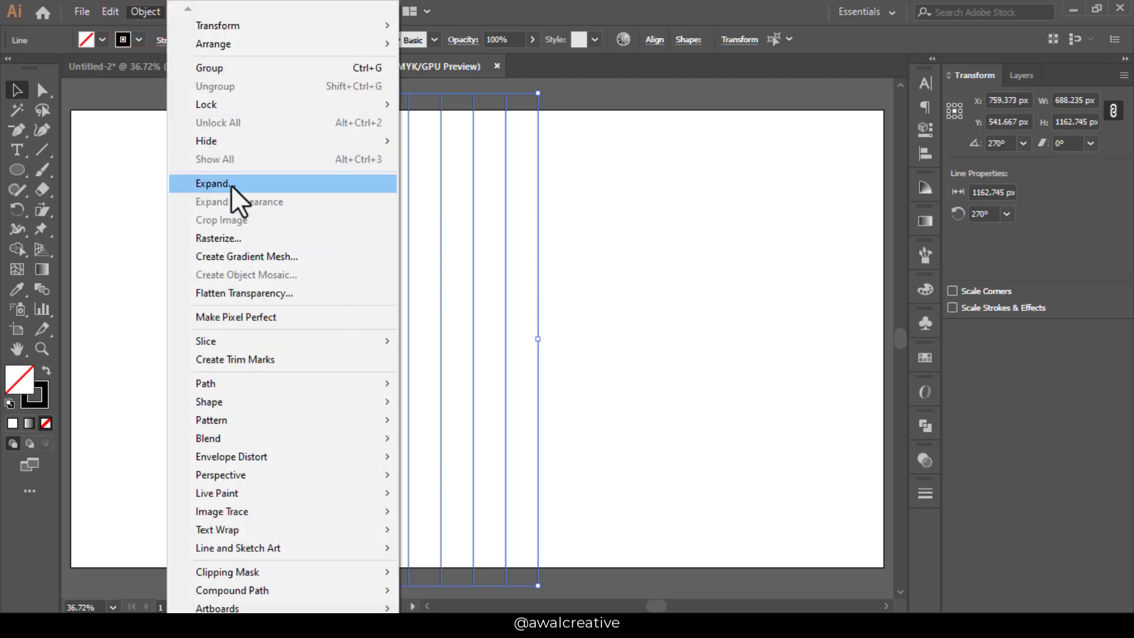
click(233, 72)
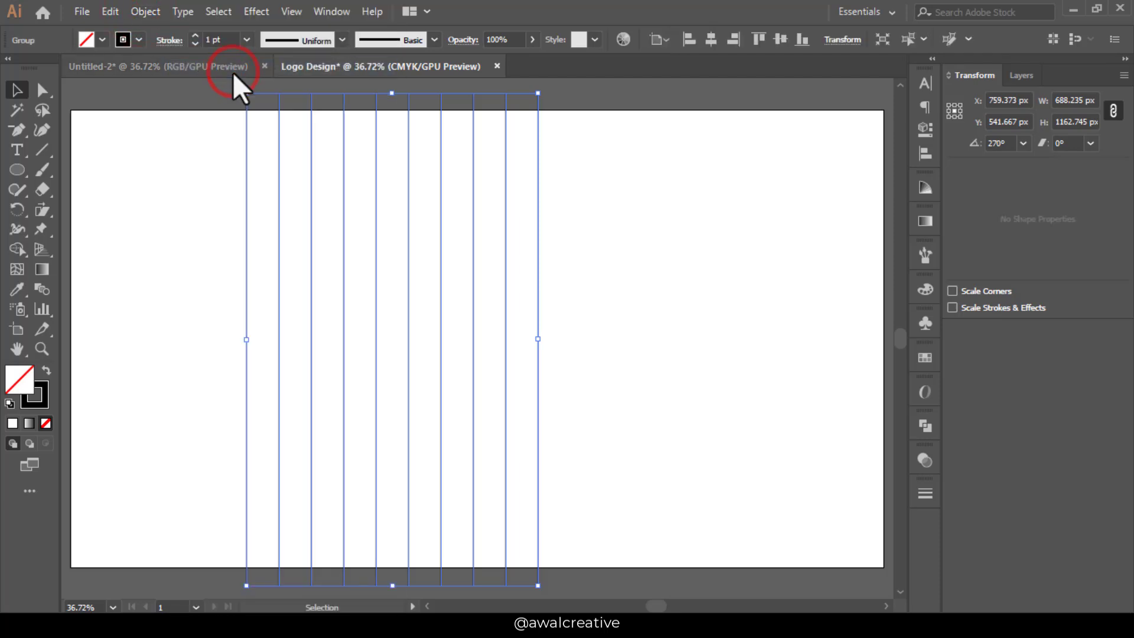
click(712, 39)
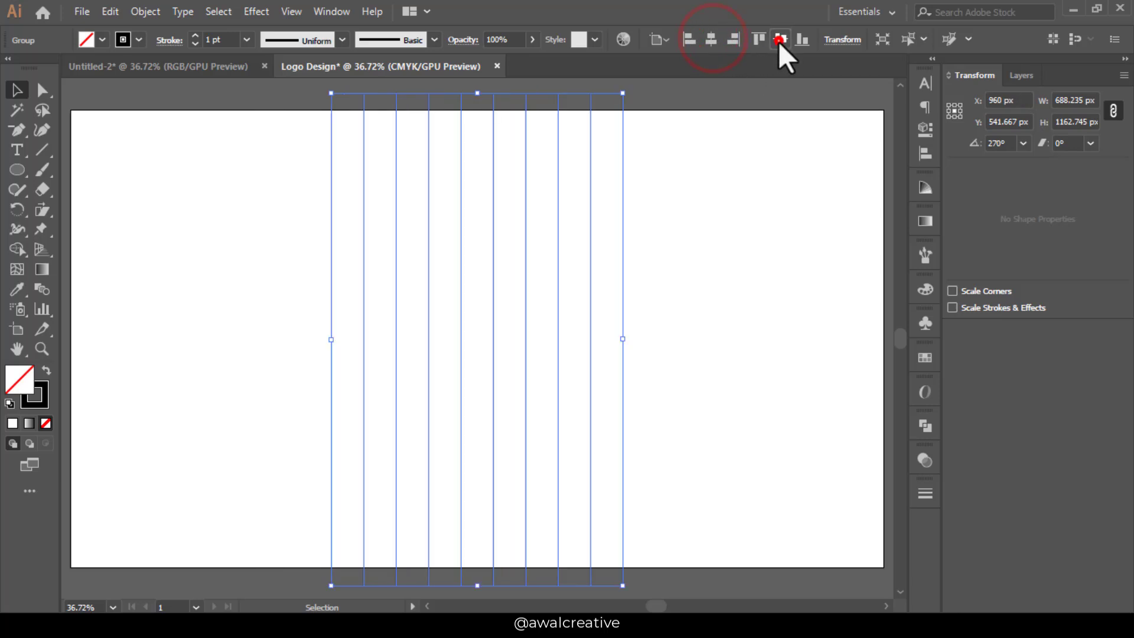
click(779, 40)
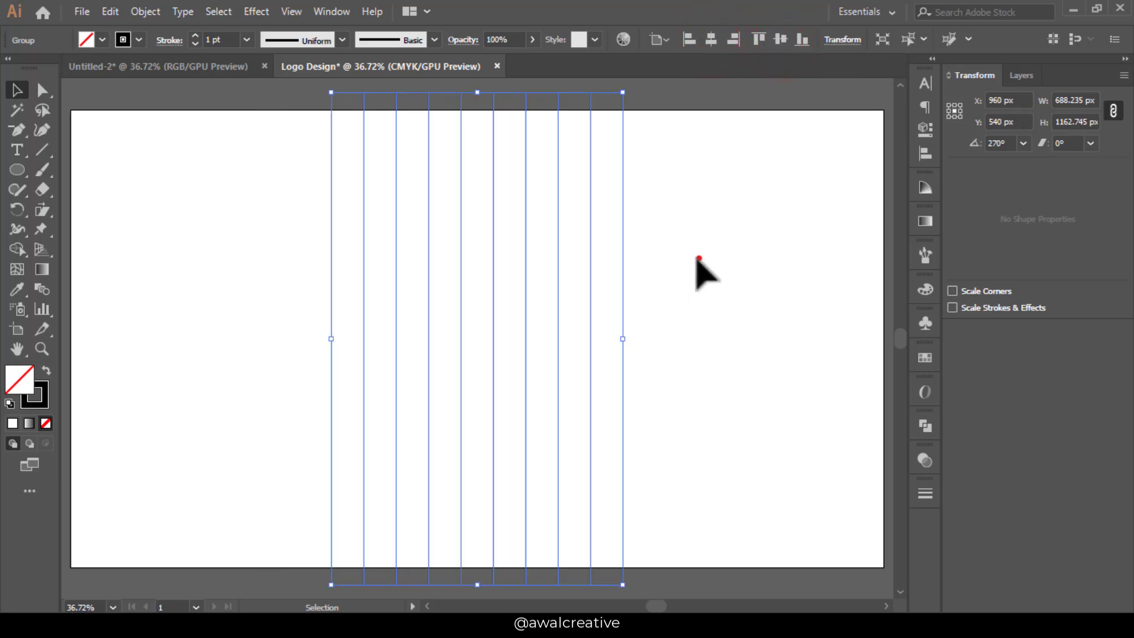
drag(698, 257, 449, 294)
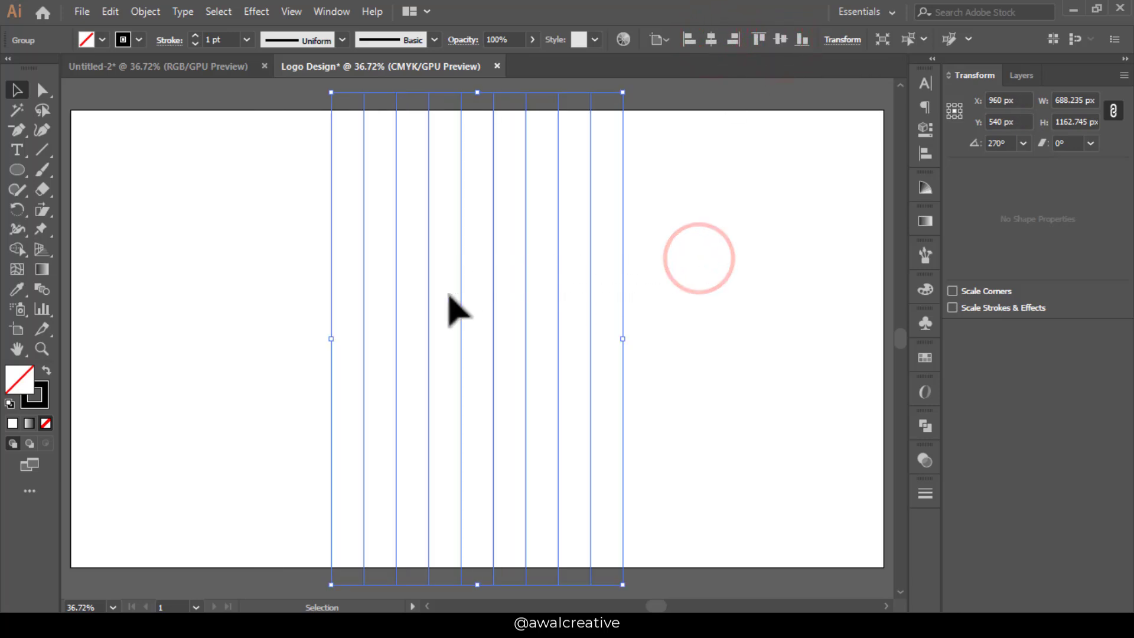
right_click(492, 242)
click(601, 405)
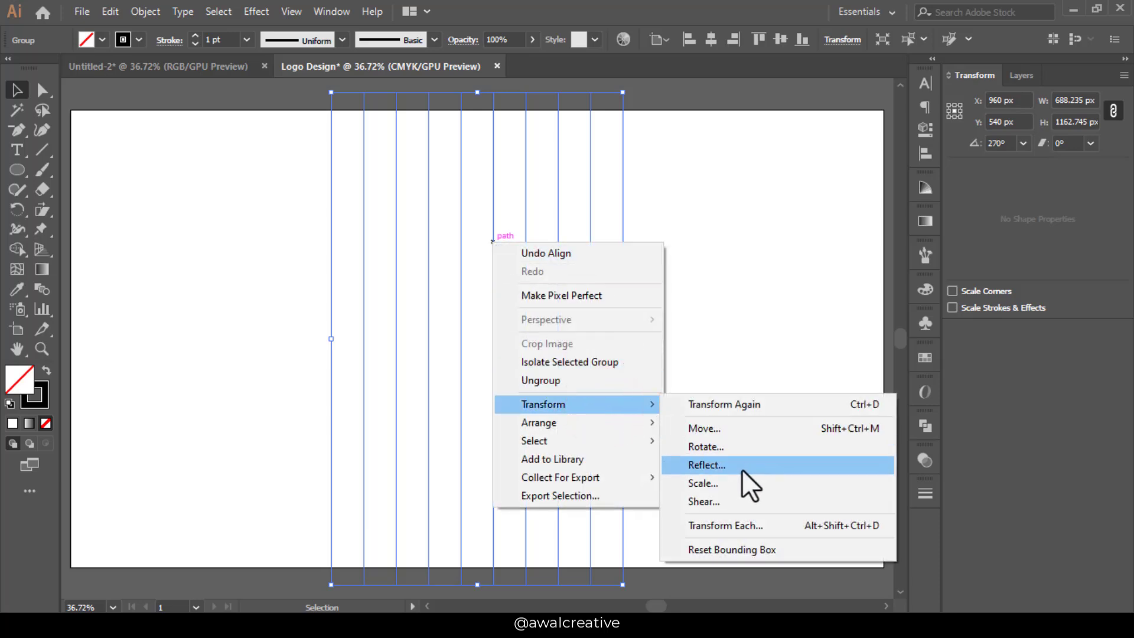
click(718, 262)
drag(248, 195, 539, 314)
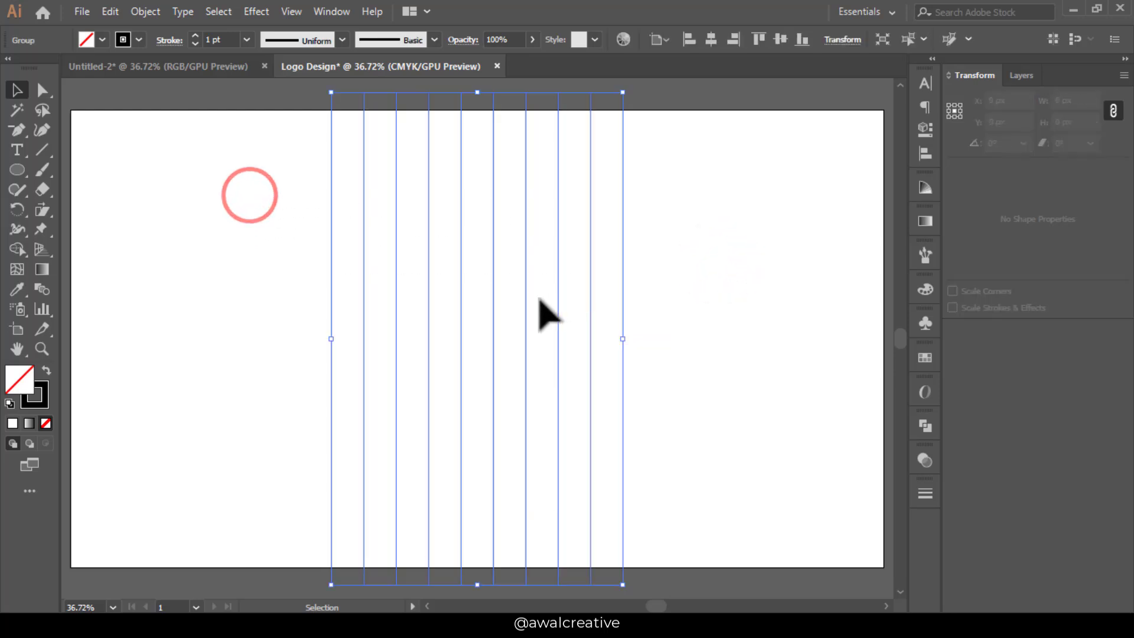
drag(289, 235, 544, 273)
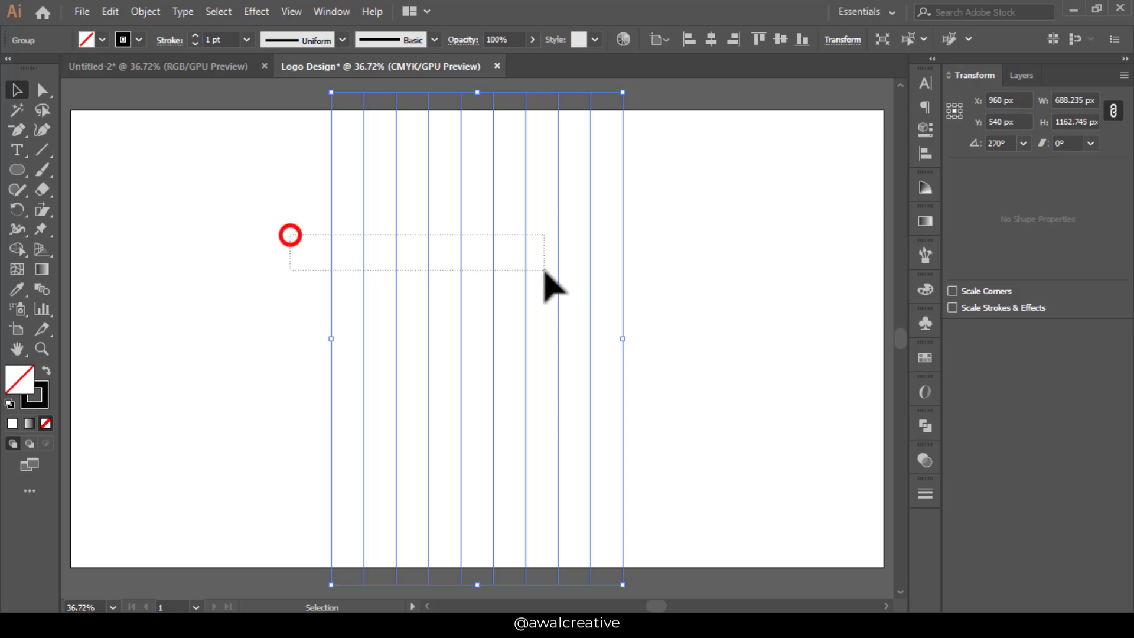
Step: Rotate the group of vertical lines to 45°
click(333, 13)
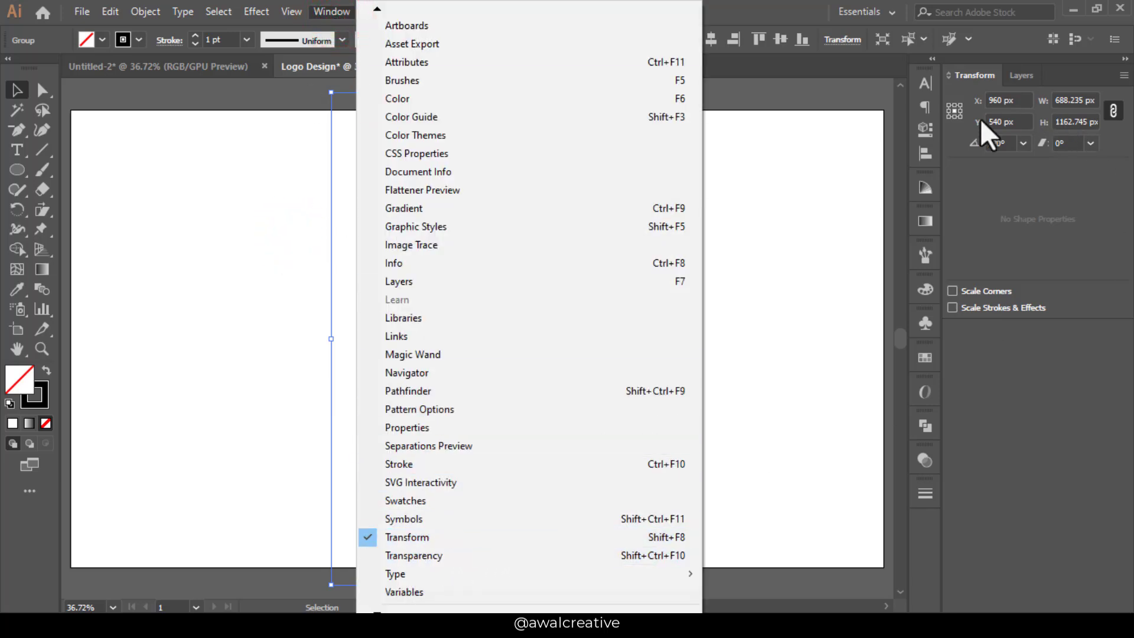
click(1007, 140)
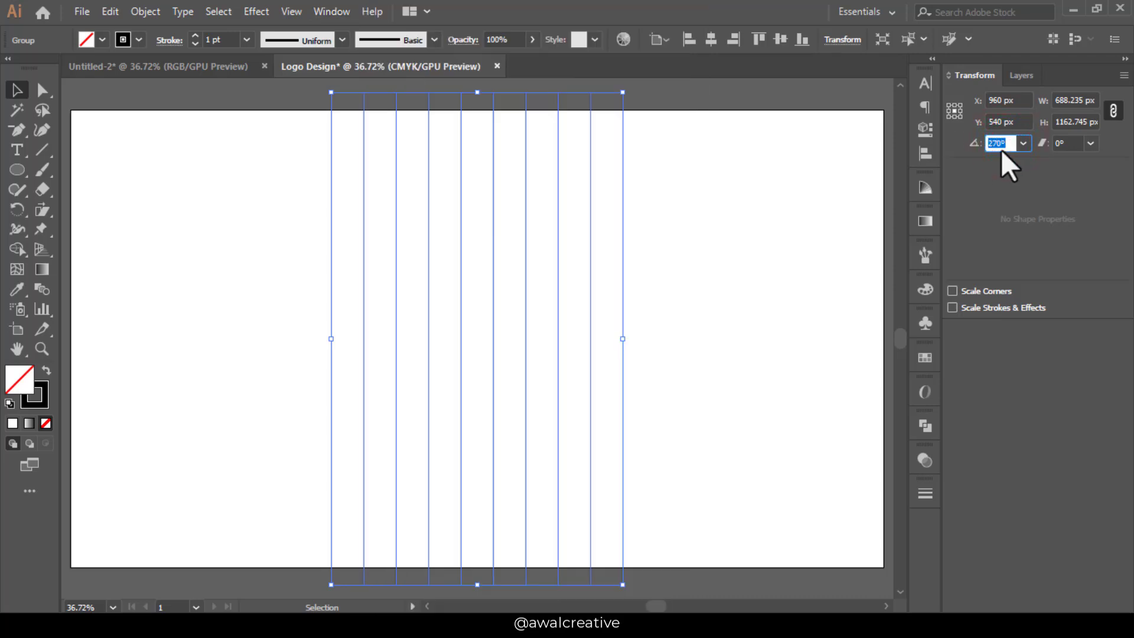
text(45)
key(Return)
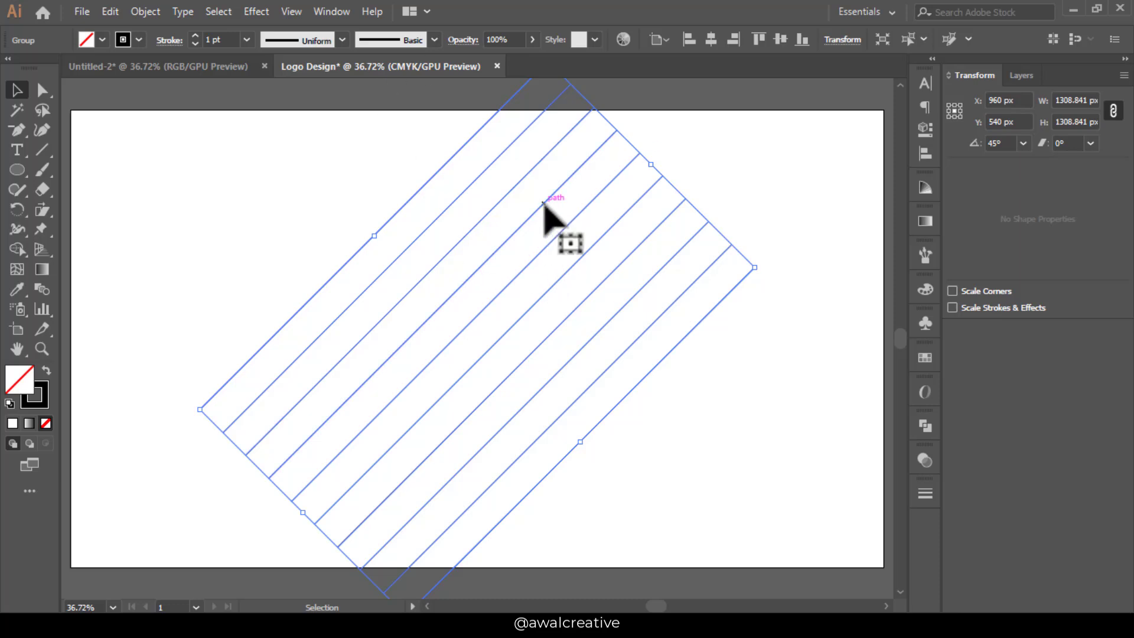
Step: Reflect a copy of the slanted line group across the vertical axis to form a crossing diagonal grid
right_click(544, 204)
mouse_move(639, 368)
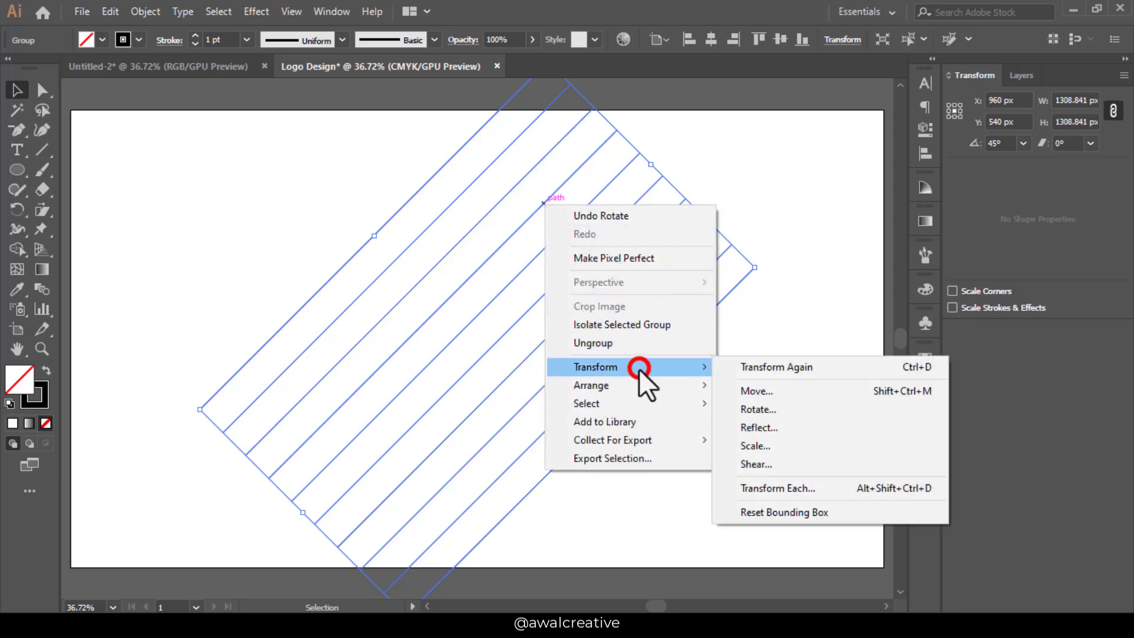
click(765, 427)
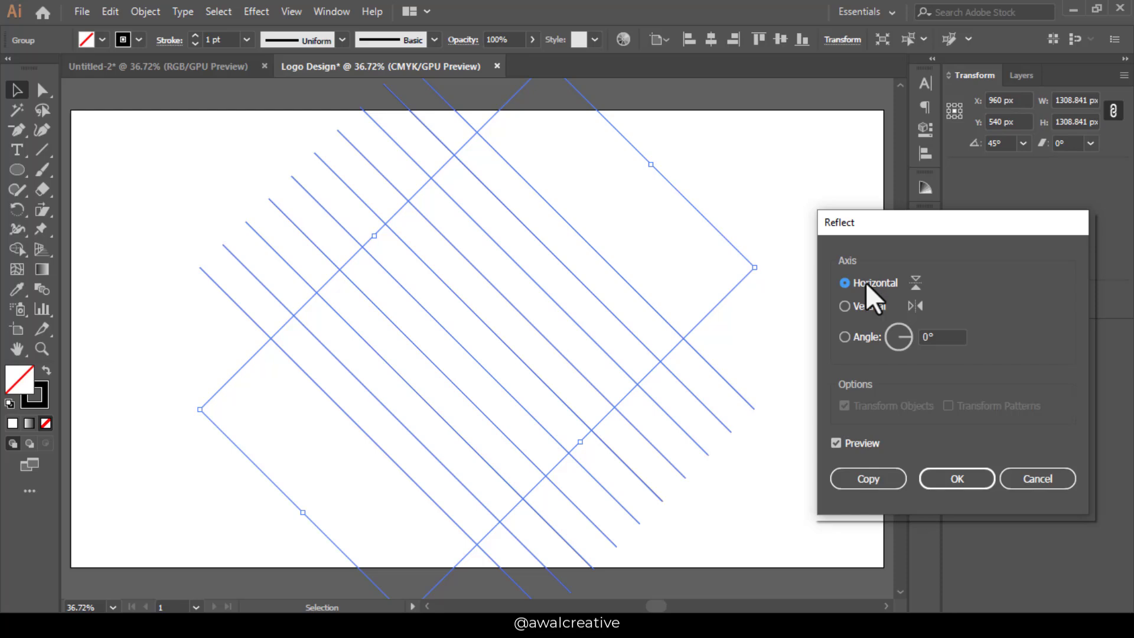
click(861, 304)
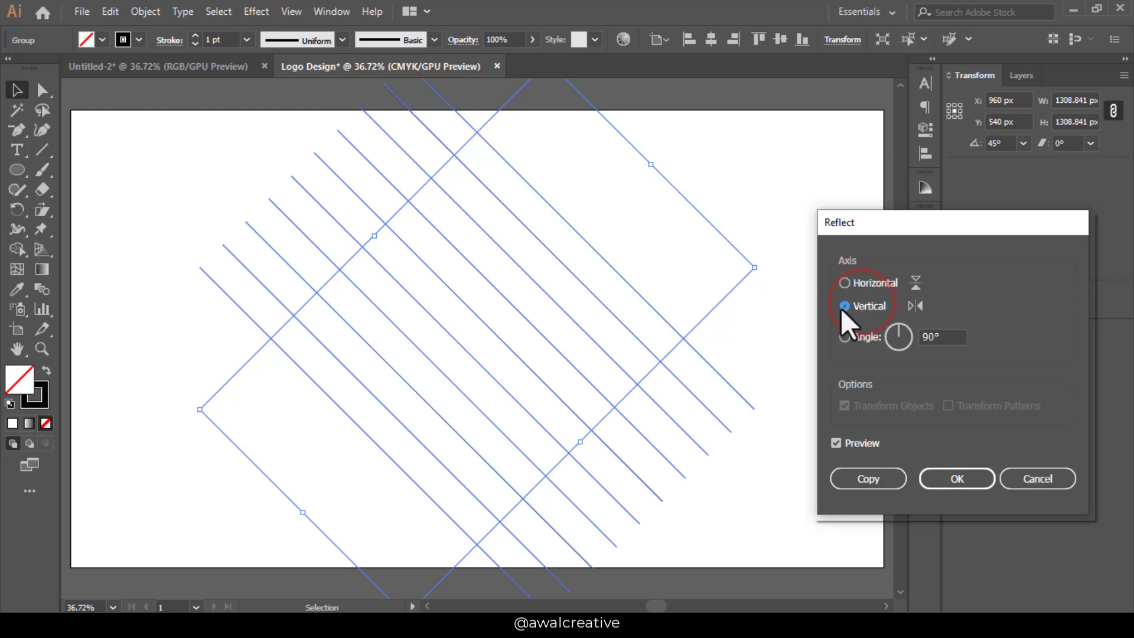
click(866, 479)
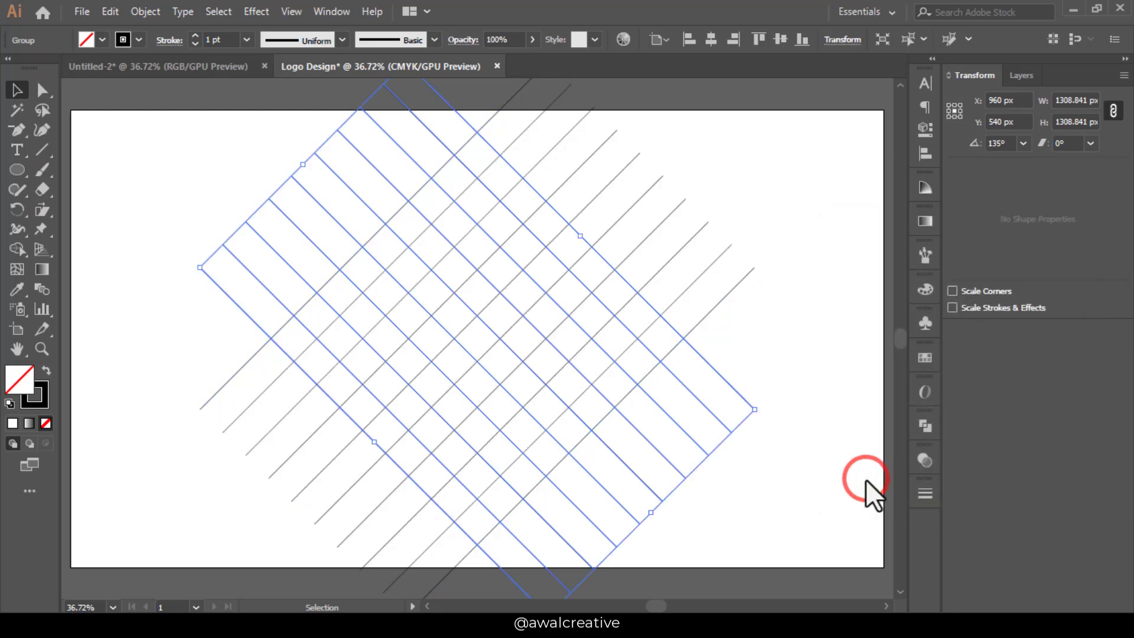
Step: Centre both diagonal line groups horizontally and vertically on the artboard
drag(164, 156, 674, 392)
click(660, 40)
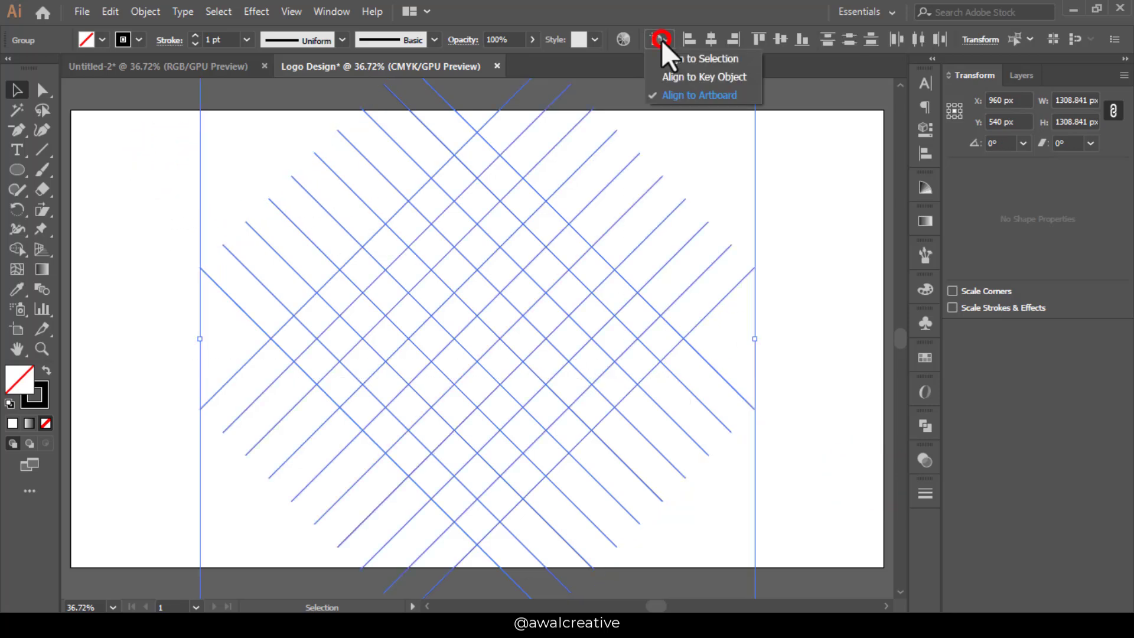
click(672, 98)
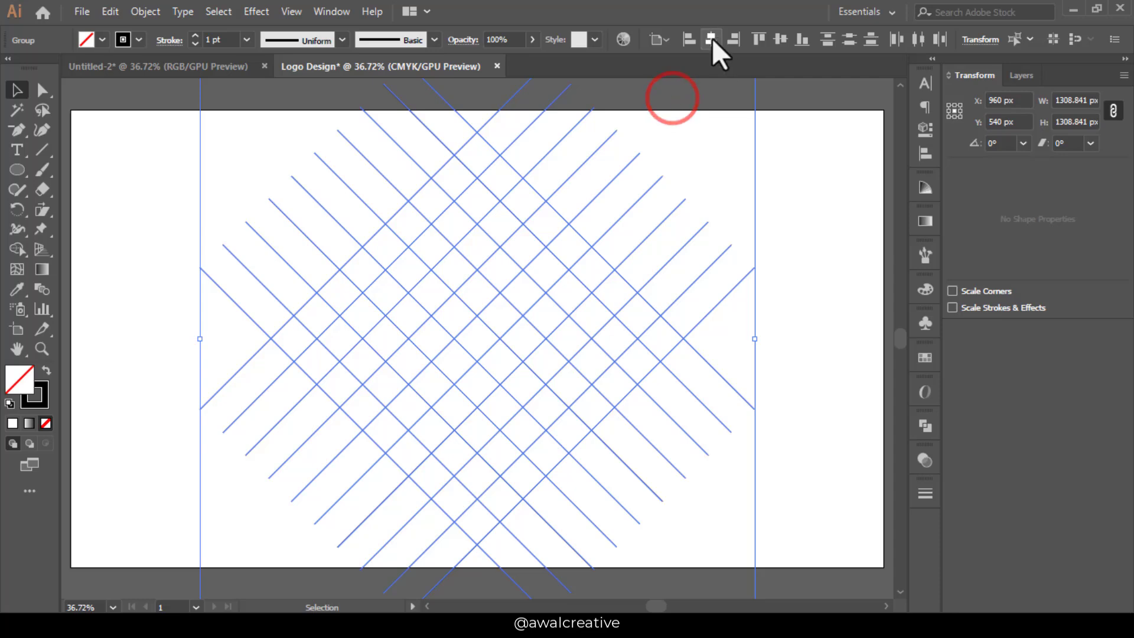
click(711, 39)
click(777, 37)
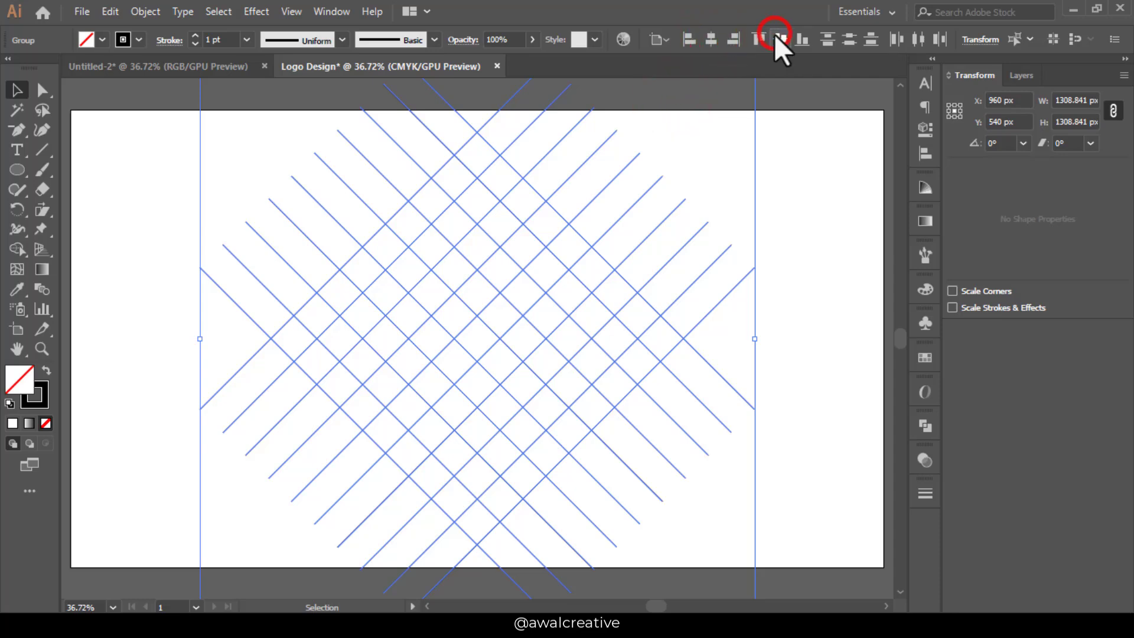
Step: Group the two crossing sets of diagonal lines into a single grid and clear the selection
click(780, 230)
drag(789, 164, 416, 323)
key(ctrl)
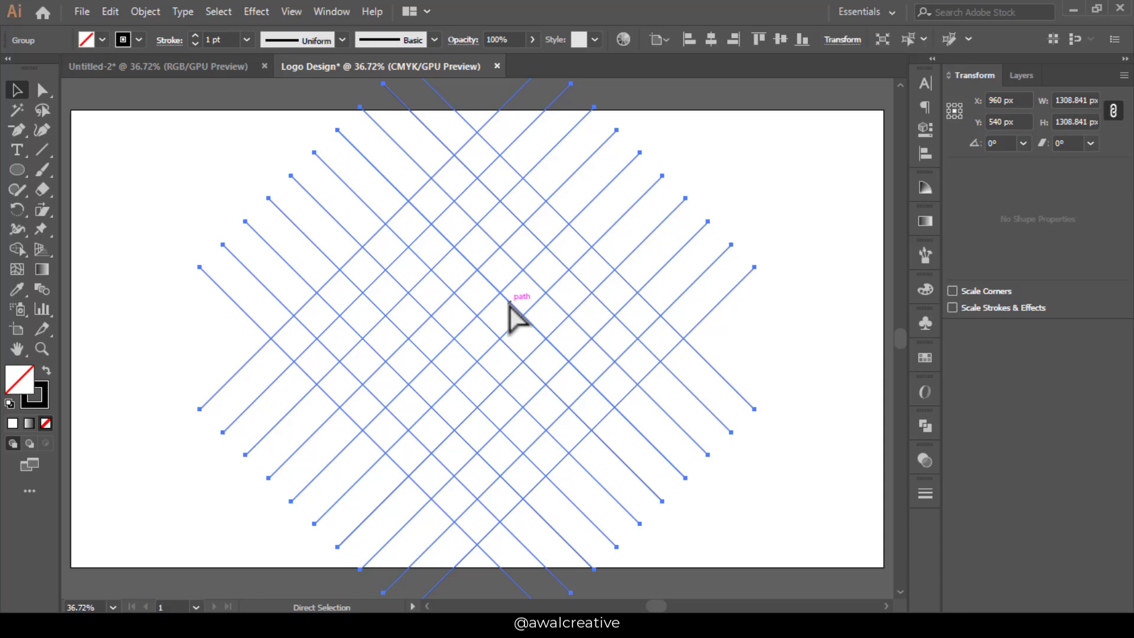
click(795, 203)
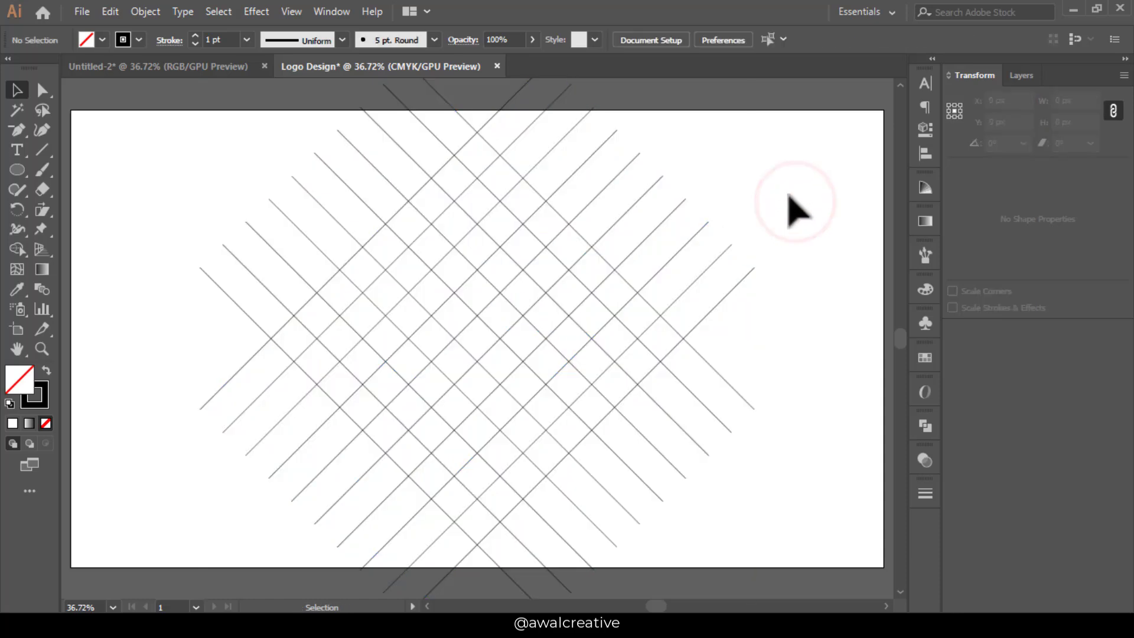
Step: Show the rulers and add a horizontal guide centred vertically on the artboard
click(293, 11)
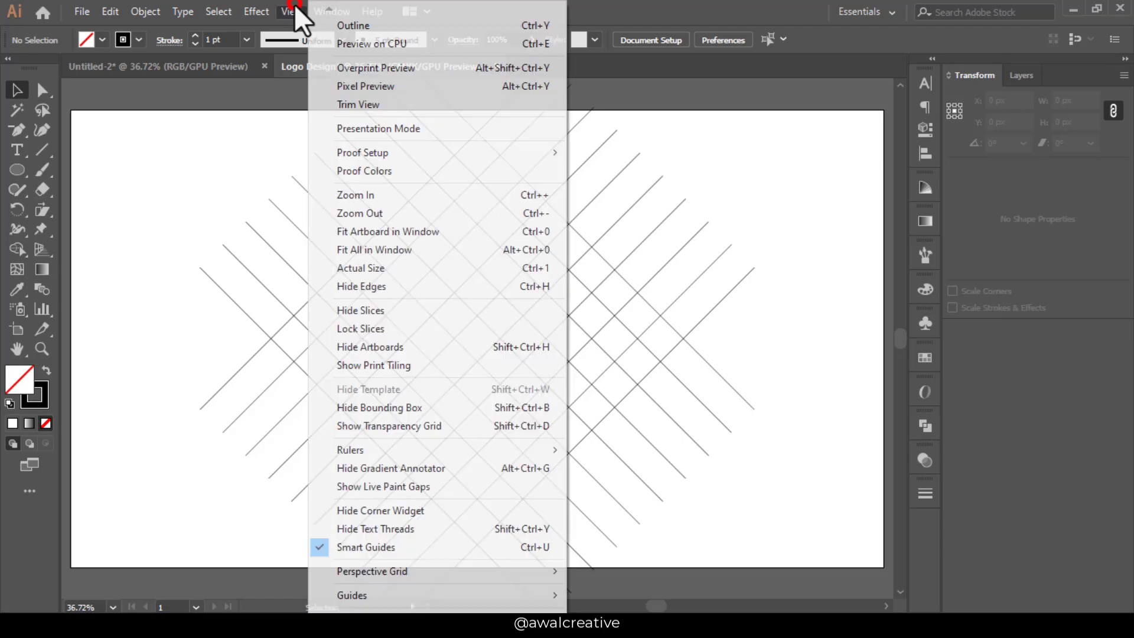
click(397, 450)
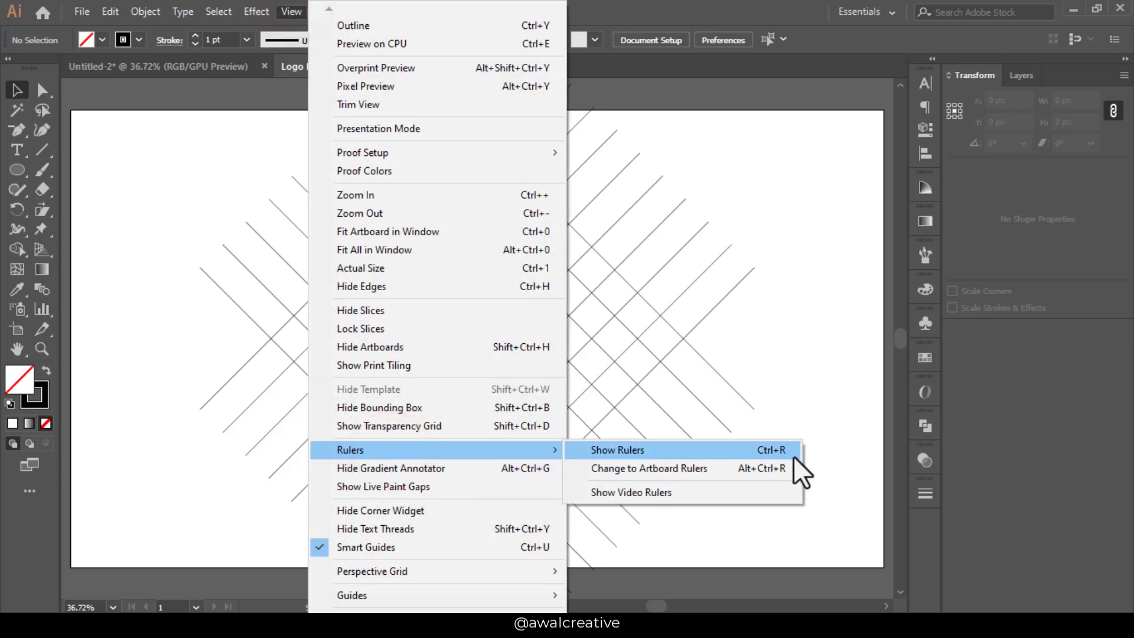
click(761, 451)
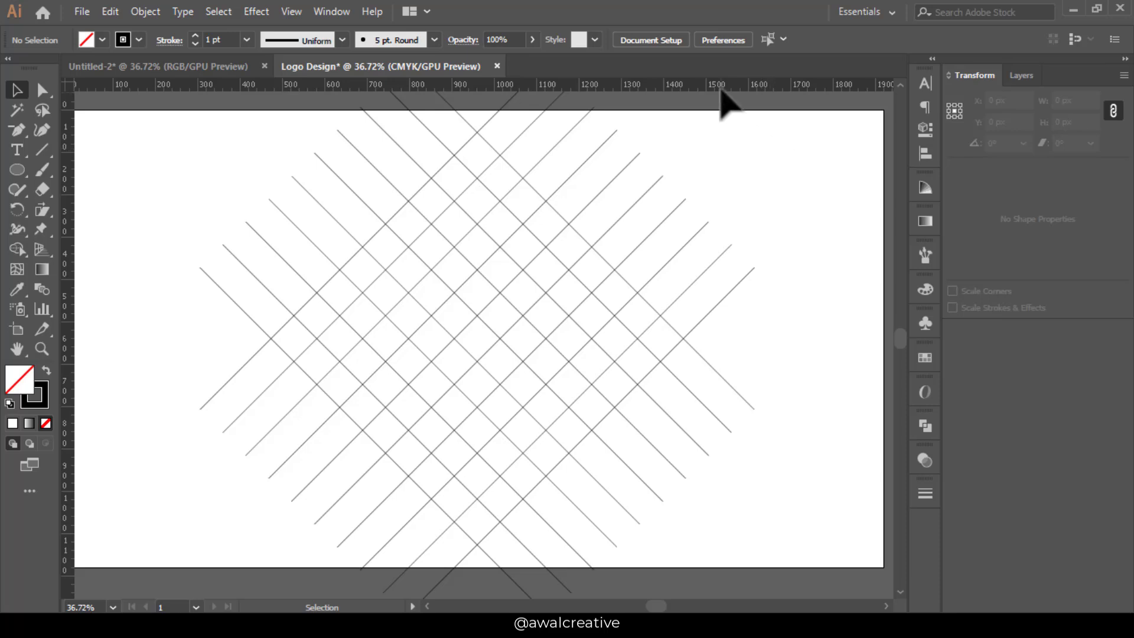
drag(723, 84, 785, 194)
drag(771, 156, 815, 249)
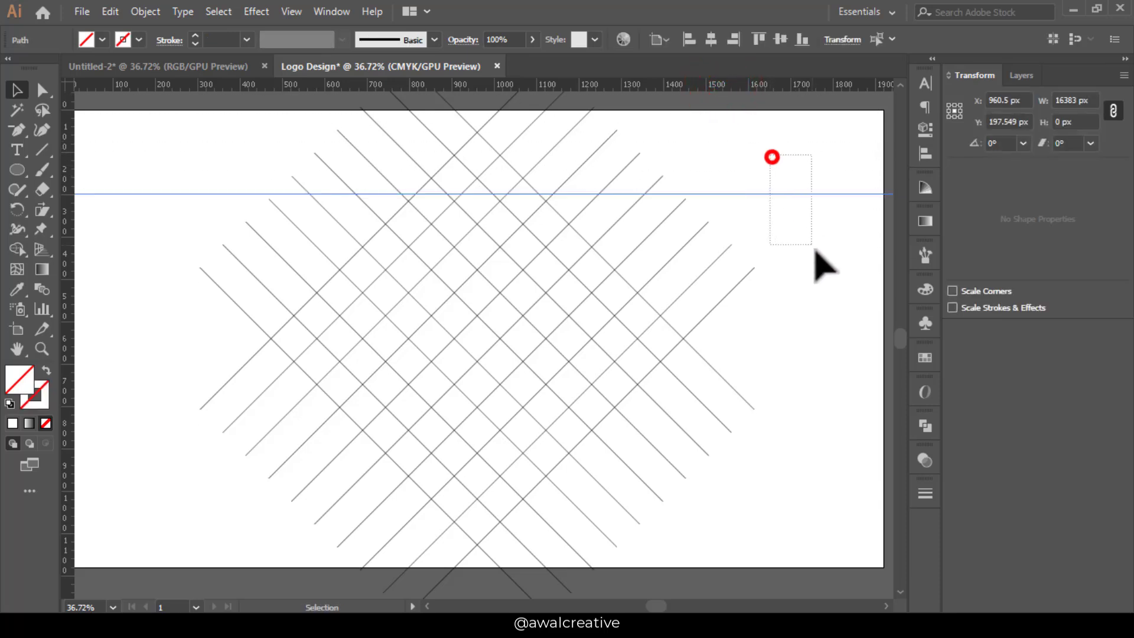
click(780, 39)
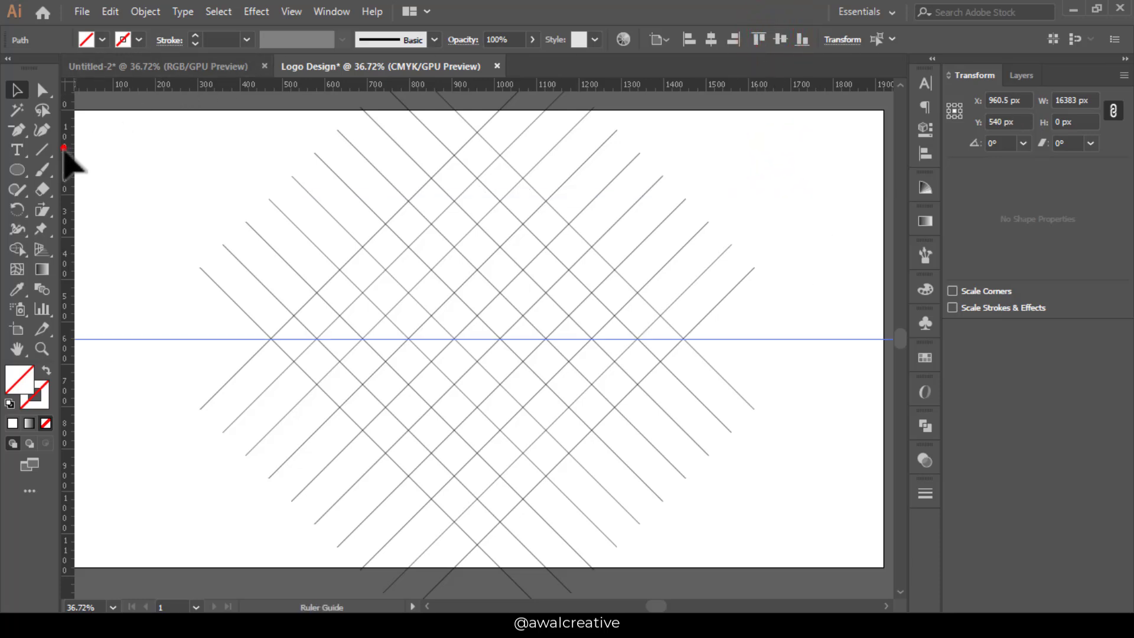
Step: Add a vertical guide centred horizontally on the artboard and leave both guides deselected
drag(64, 149, 176, 165)
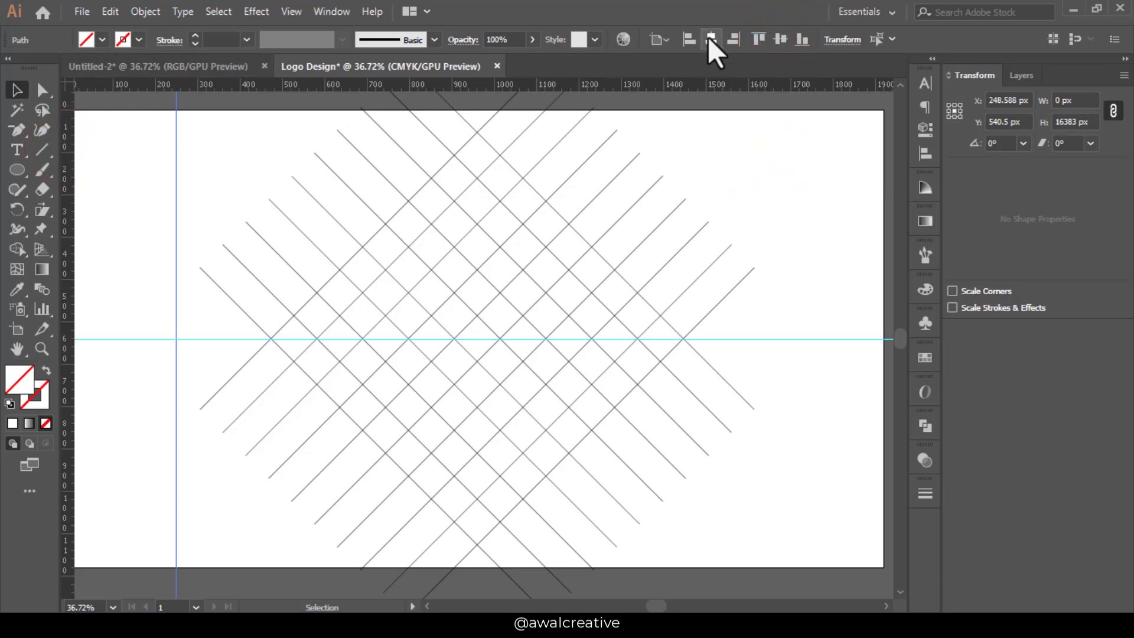
click(710, 38)
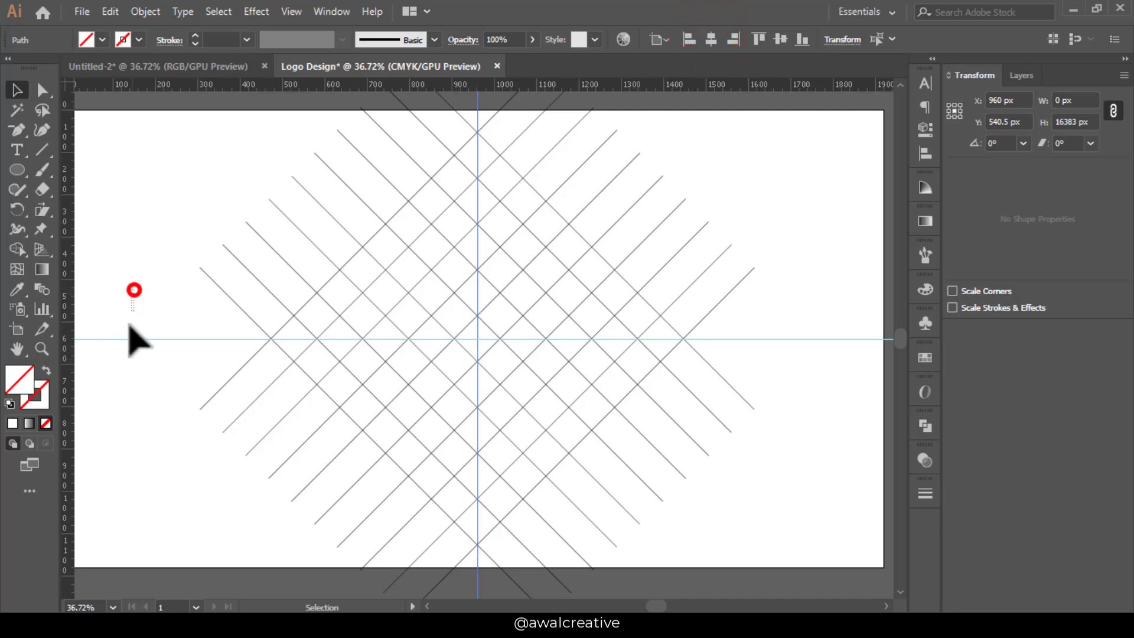
drag(129, 324, 114, 396)
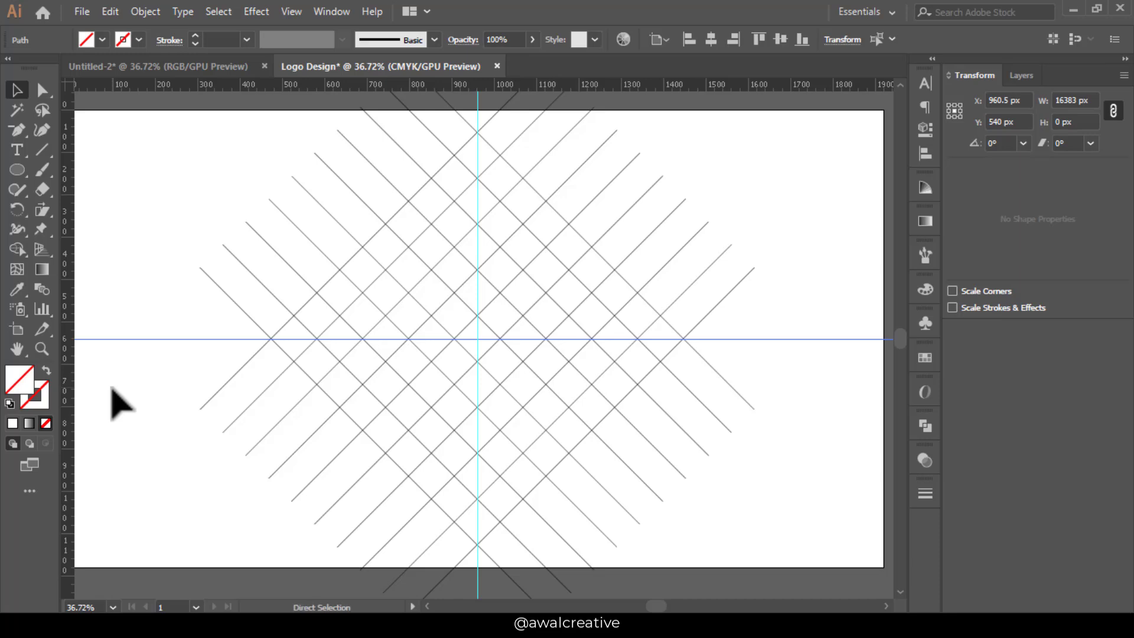
click(113, 389)
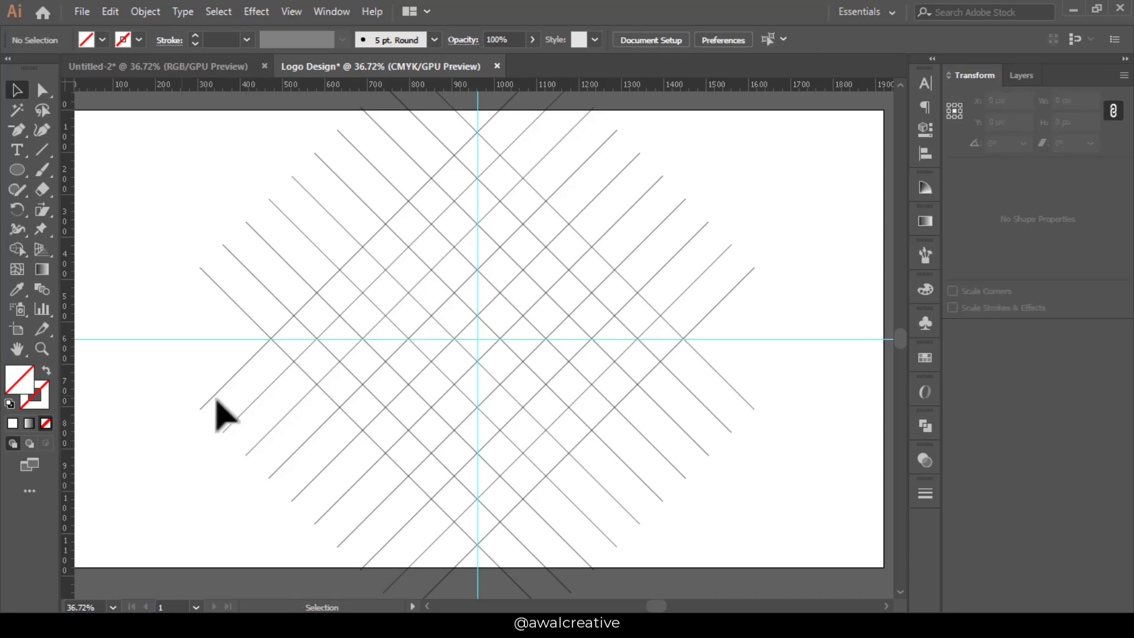
scroll(221, 413, down, 3)
drag(589, 553, 588, 553)
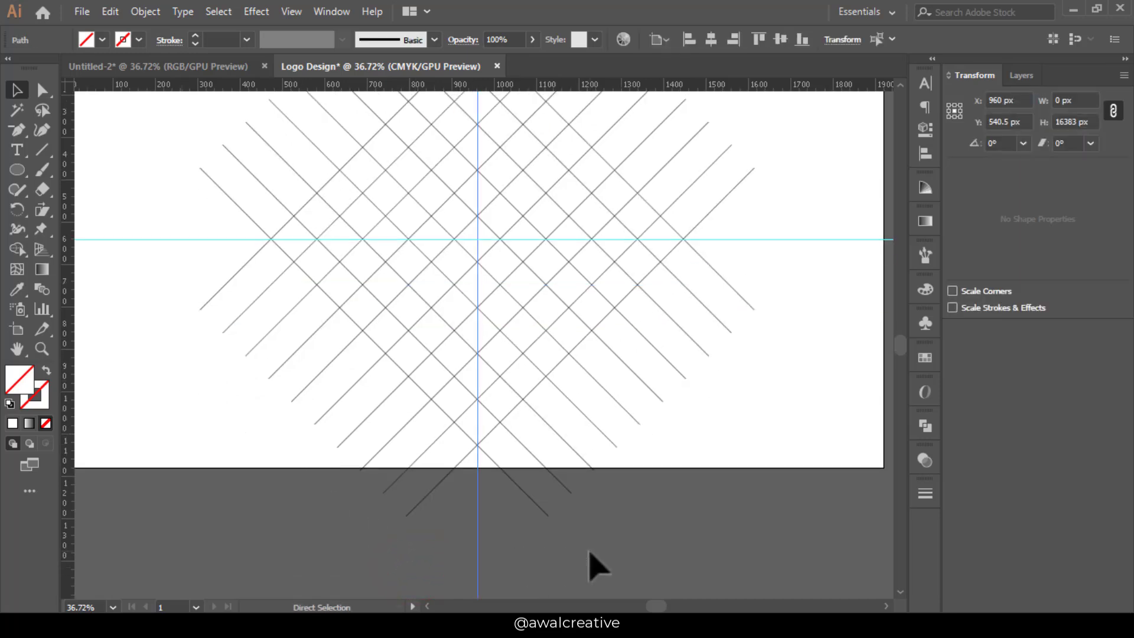
click(589, 553)
Step: Draw a circle about 690 px in diameter with the Ellipse tool, centred on the intersection of the guides
scroll(593, 561, up, 2)
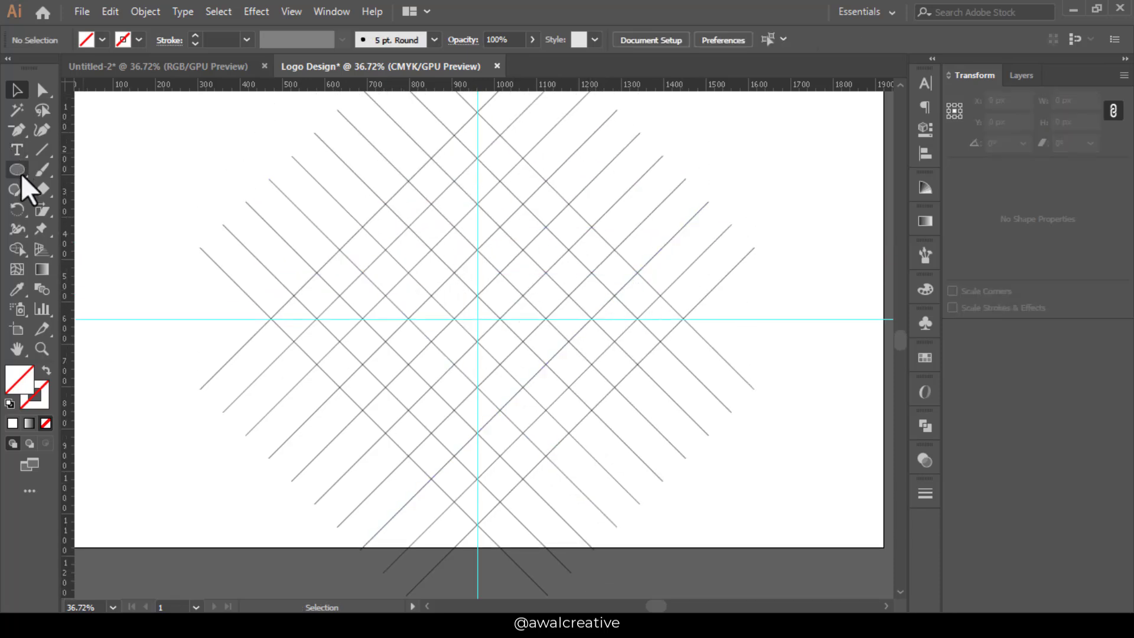
drag(22, 173, 123, 193)
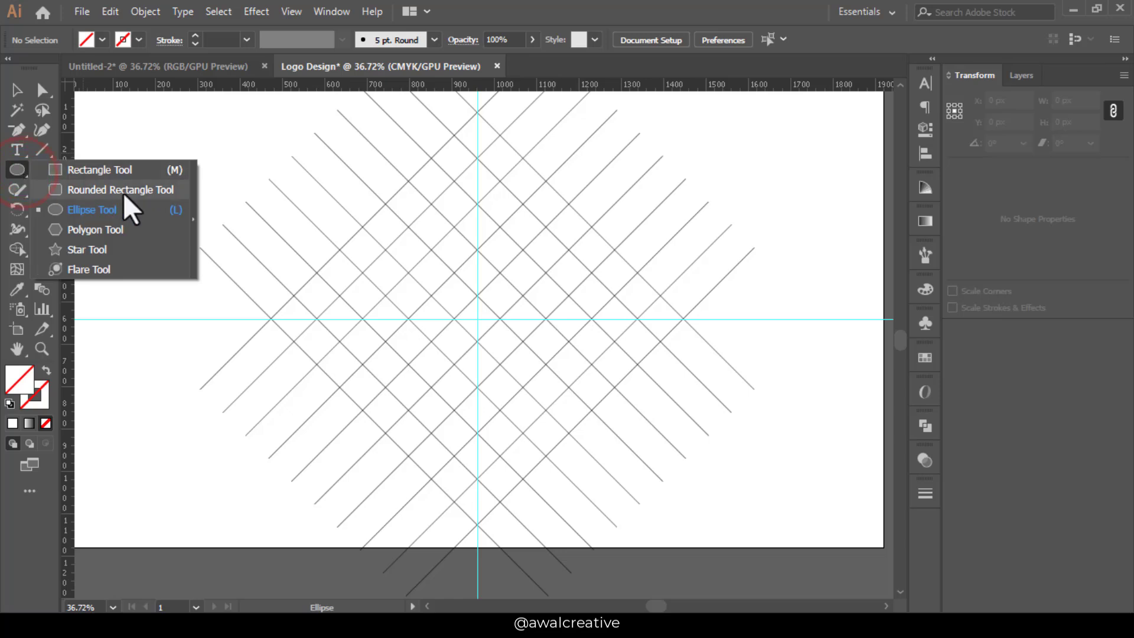
click(92, 209)
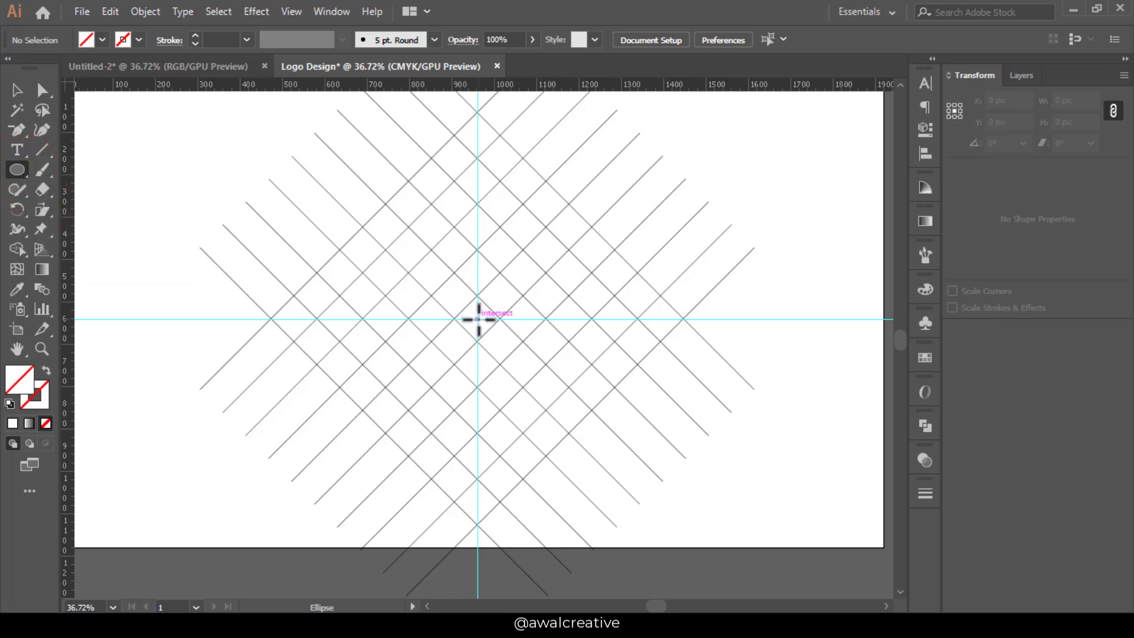
mouse_move(479, 318)
mouse_down()
mouse_move(562, 387)
mouse_move(623, 413)
mouse_up()
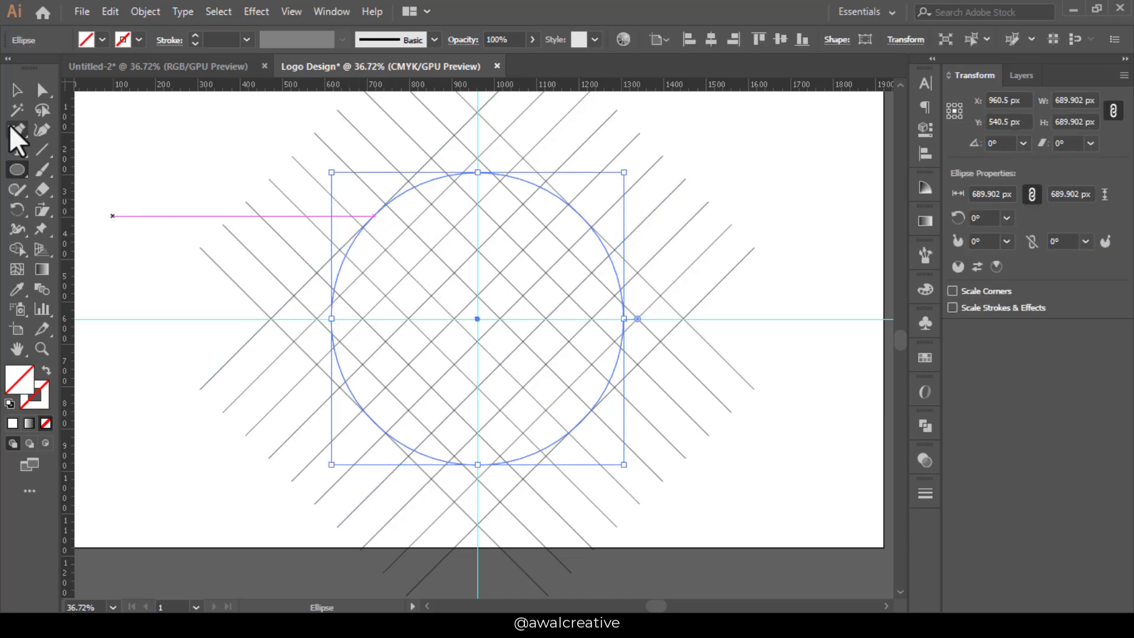
Step: Copy the circle, paste it in front and scale the copy from its centre to about 541 px in diameter
click(16, 90)
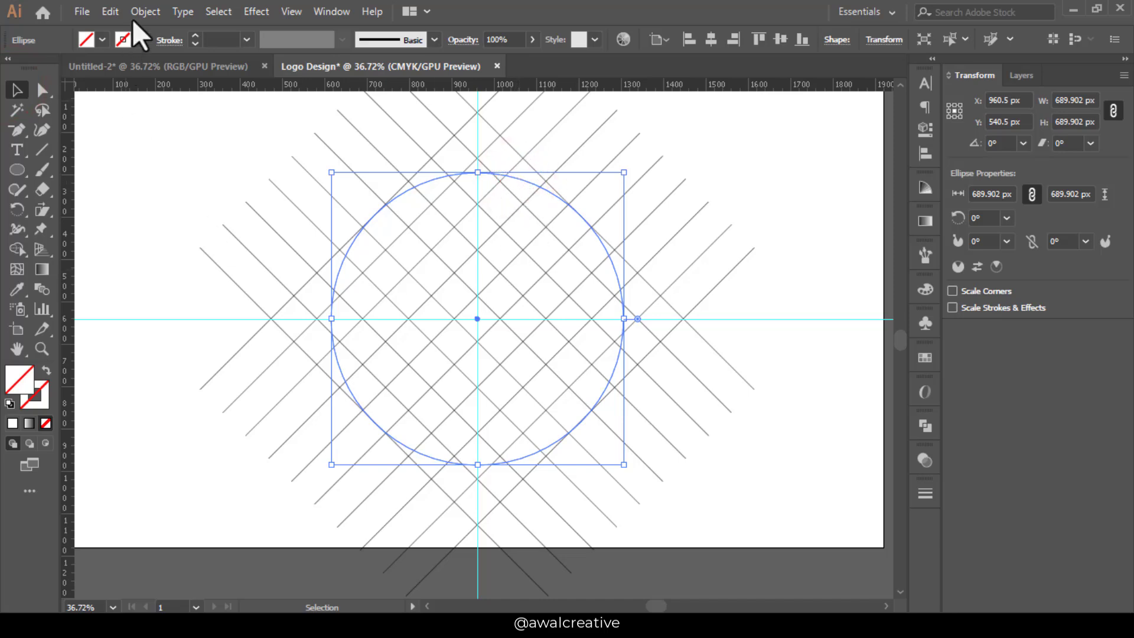
click(108, 13)
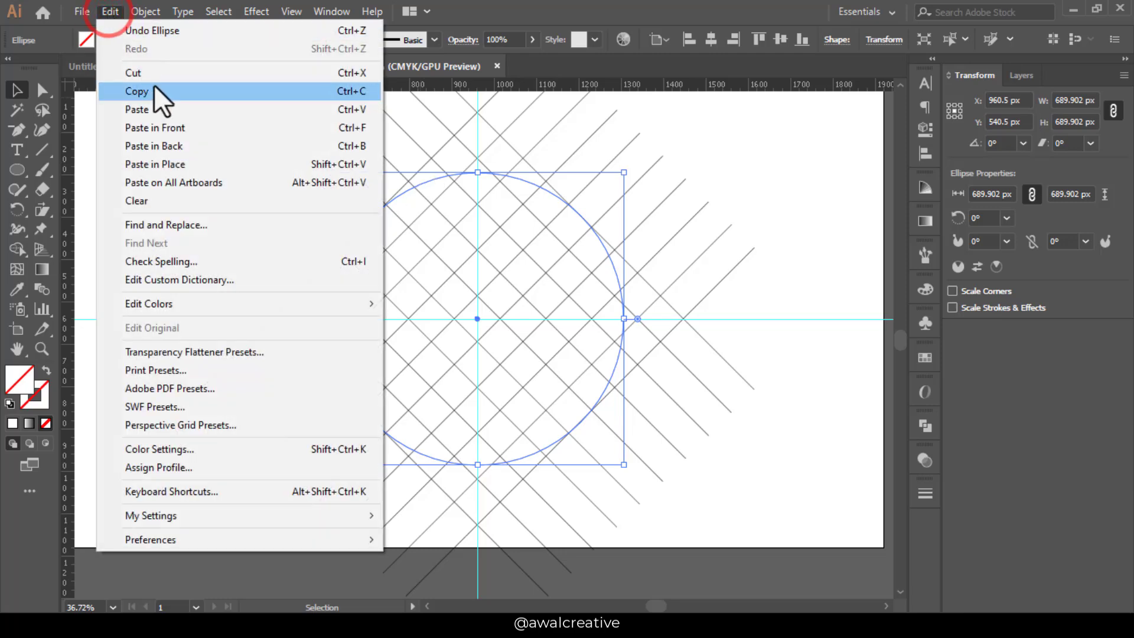
click(154, 90)
click(109, 11)
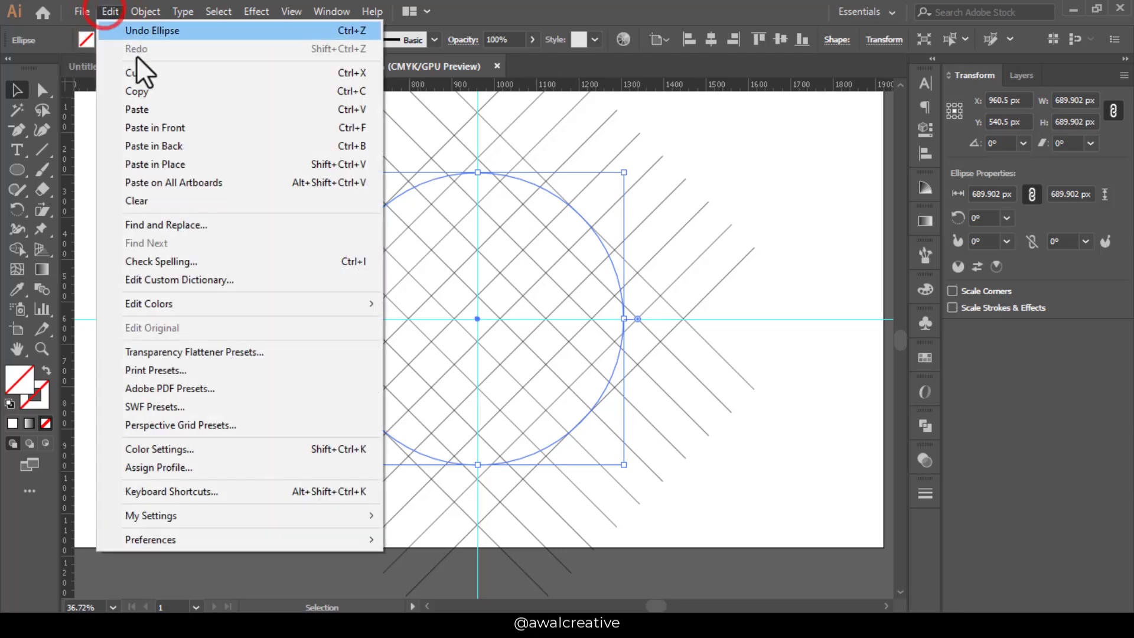
click(285, 128)
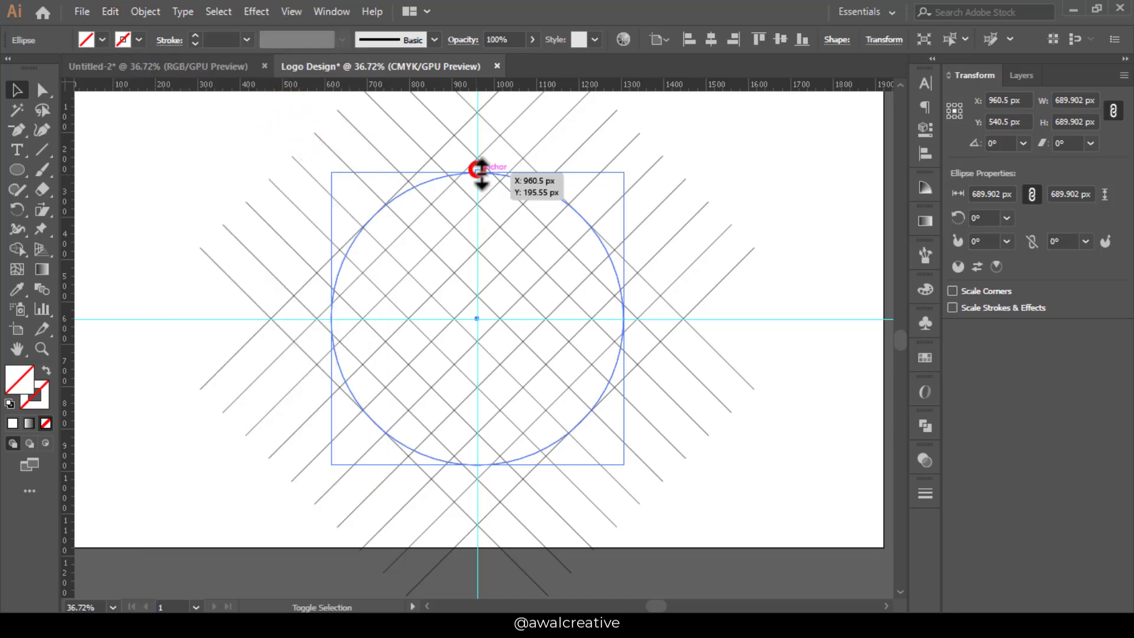
drag(482, 172, 484, 205)
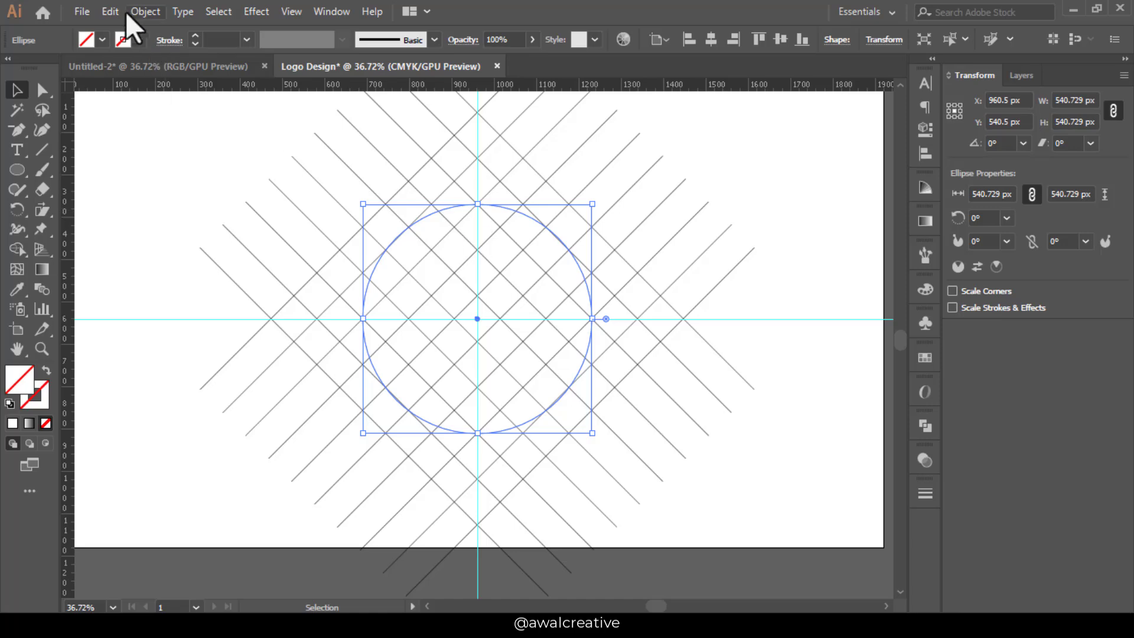
Step: Paste a copy of the 541 px circle in front and shrink it from its centre to about 380 px in diameter
click(110, 11)
click(151, 93)
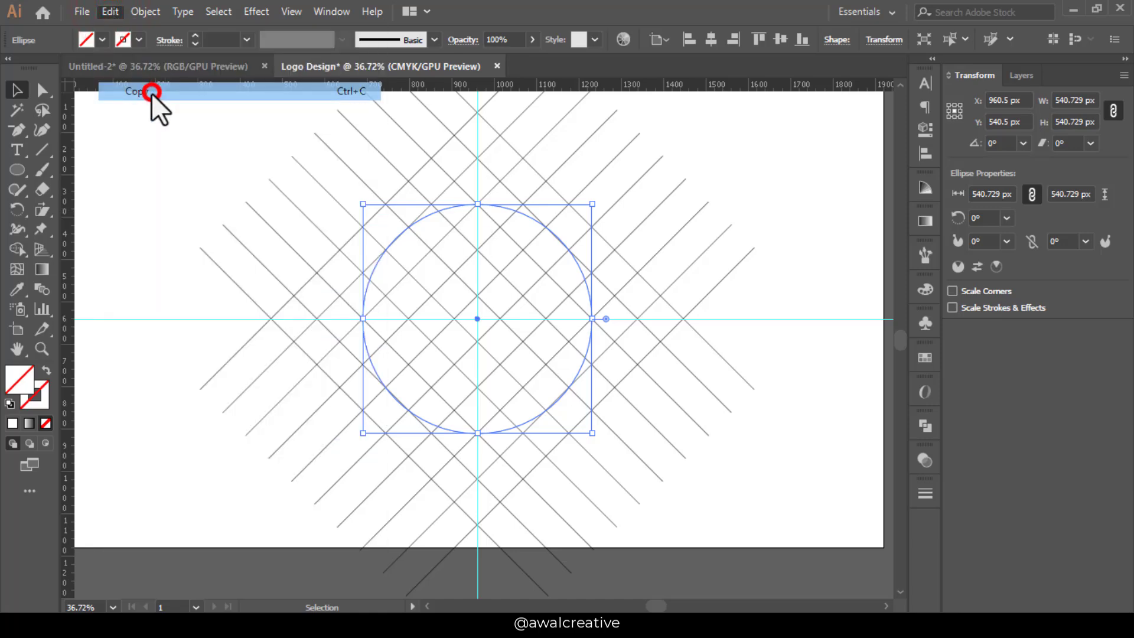
click(110, 11)
click(178, 128)
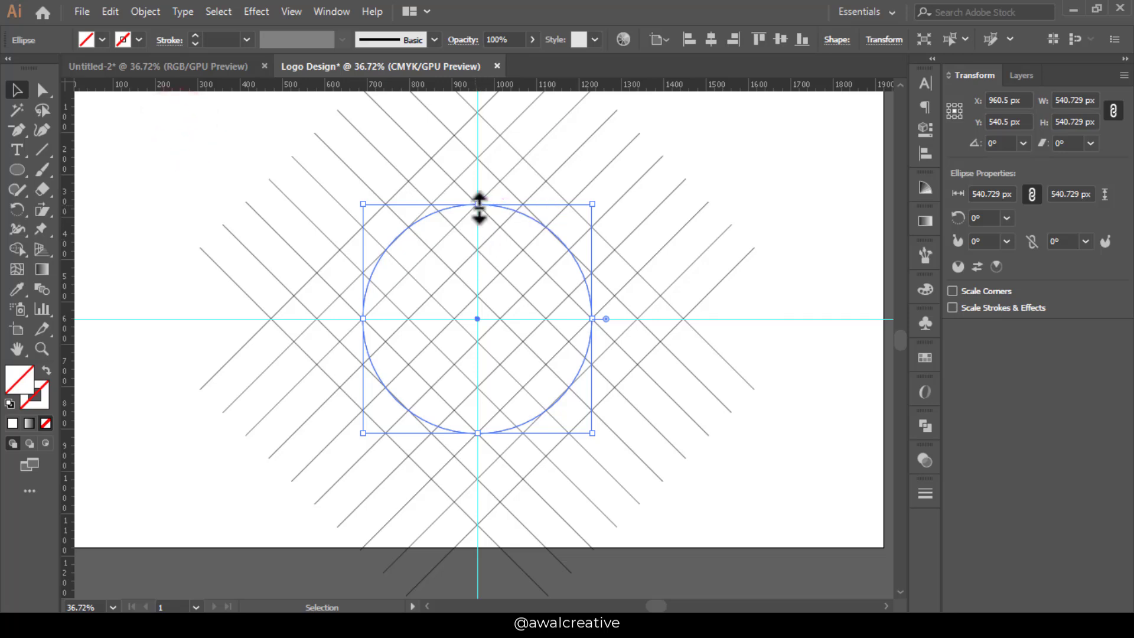
drag(479, 207, 485, 239)
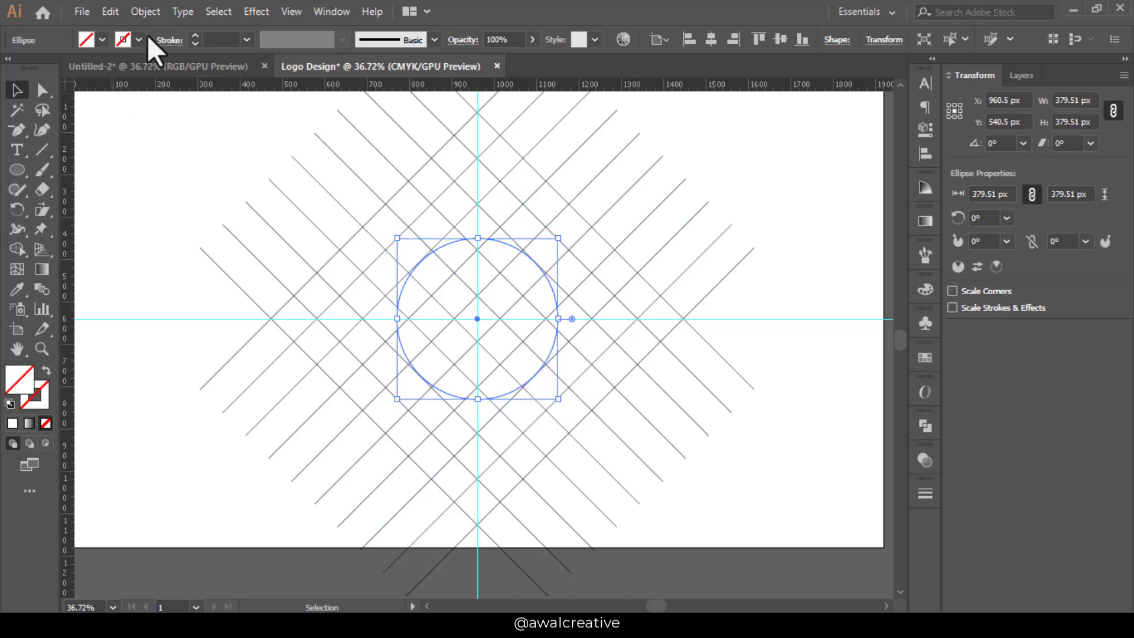
Step: Select all grid lines and circles, give them a 1 pt black stroke, and deselect them
drag(359, 196, 441, 293)
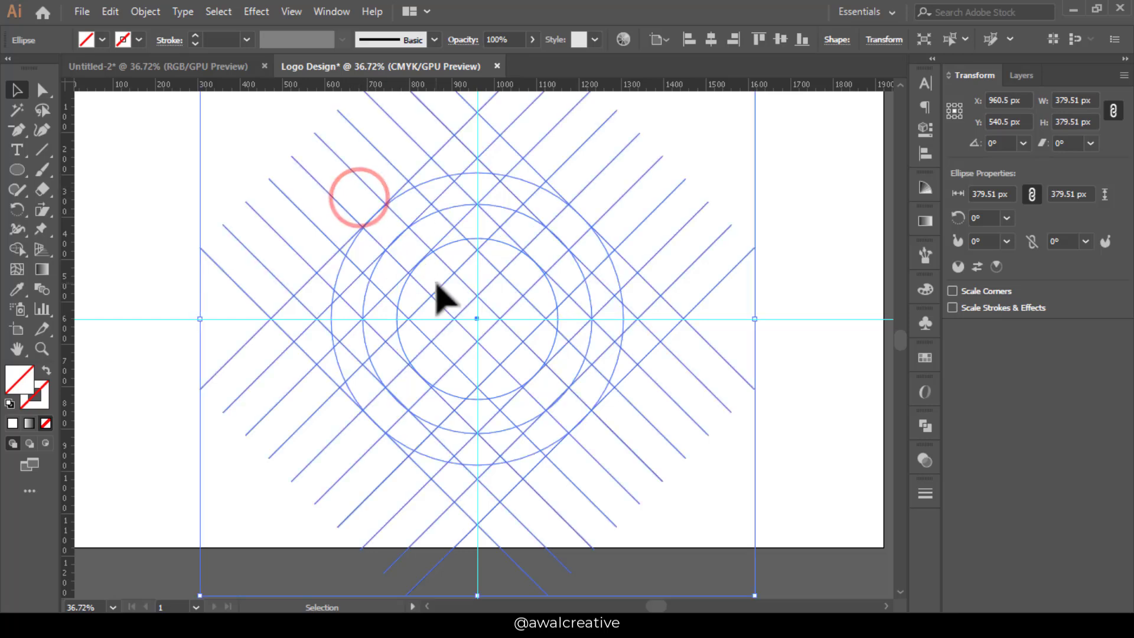
click(245, 40)
click(260, 112)
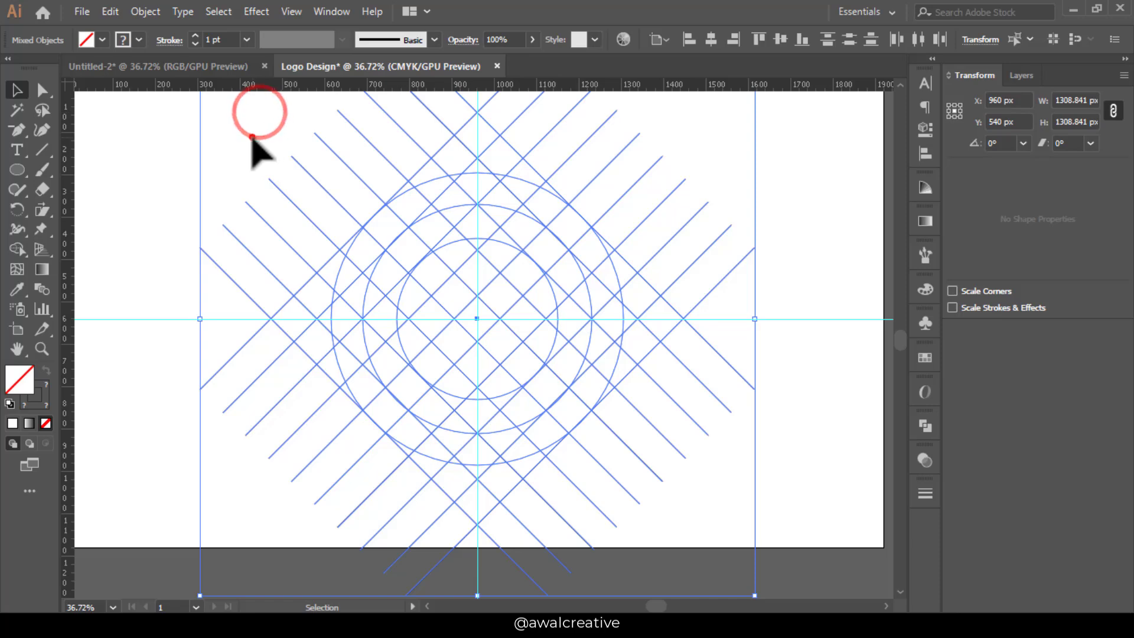
click(251, 138)
drag(322, 169, 473, 310)
click(139, 40)
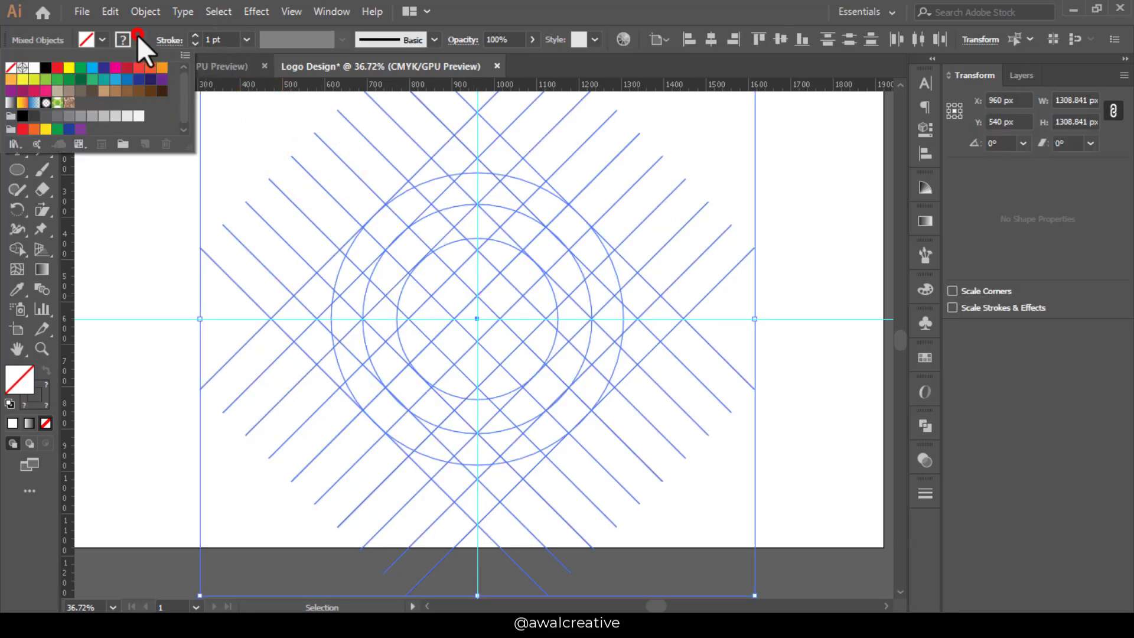
click(45, 67)
click(284, 123)
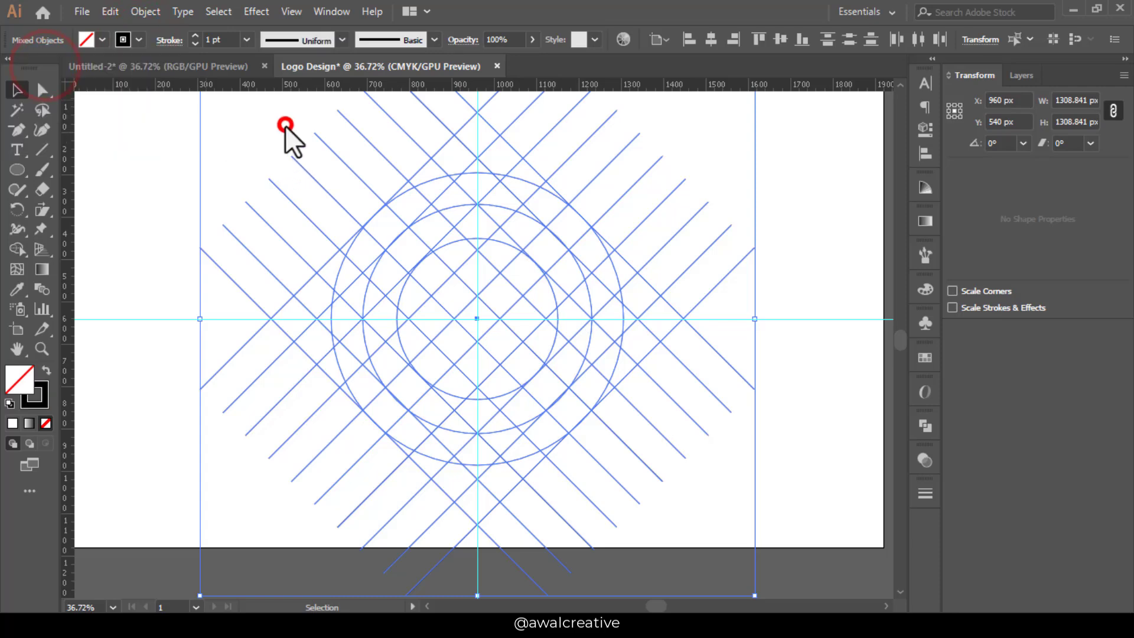
click(284, 123)
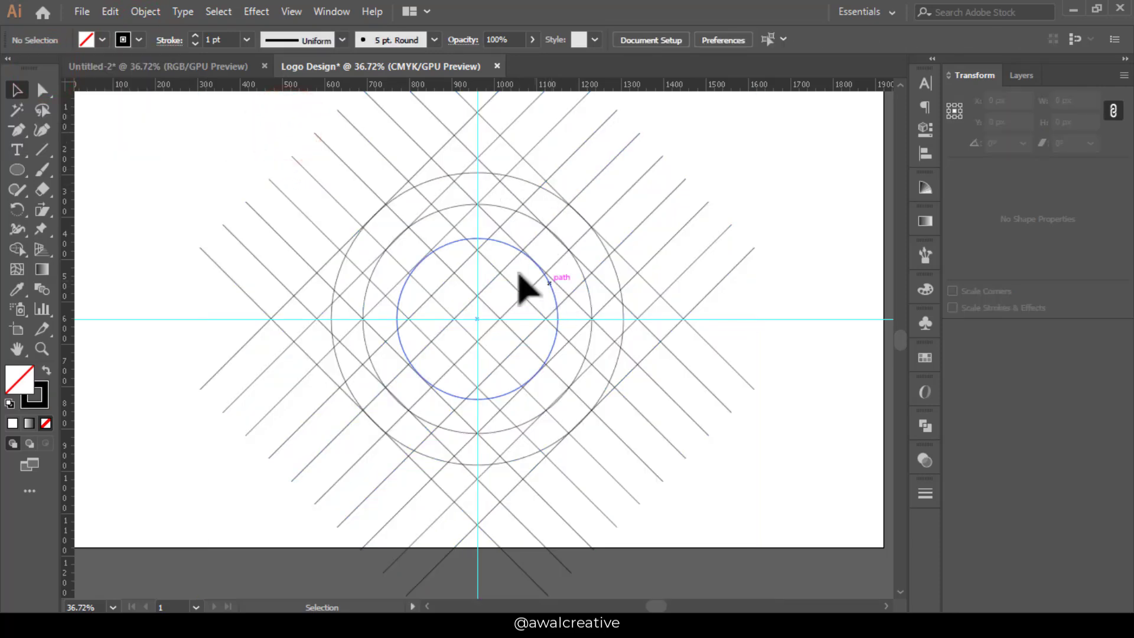
Step: Copy the innermost circle, paste it in front and shrink the copy from its centre to about 235 px in diameter
click(499, 242)
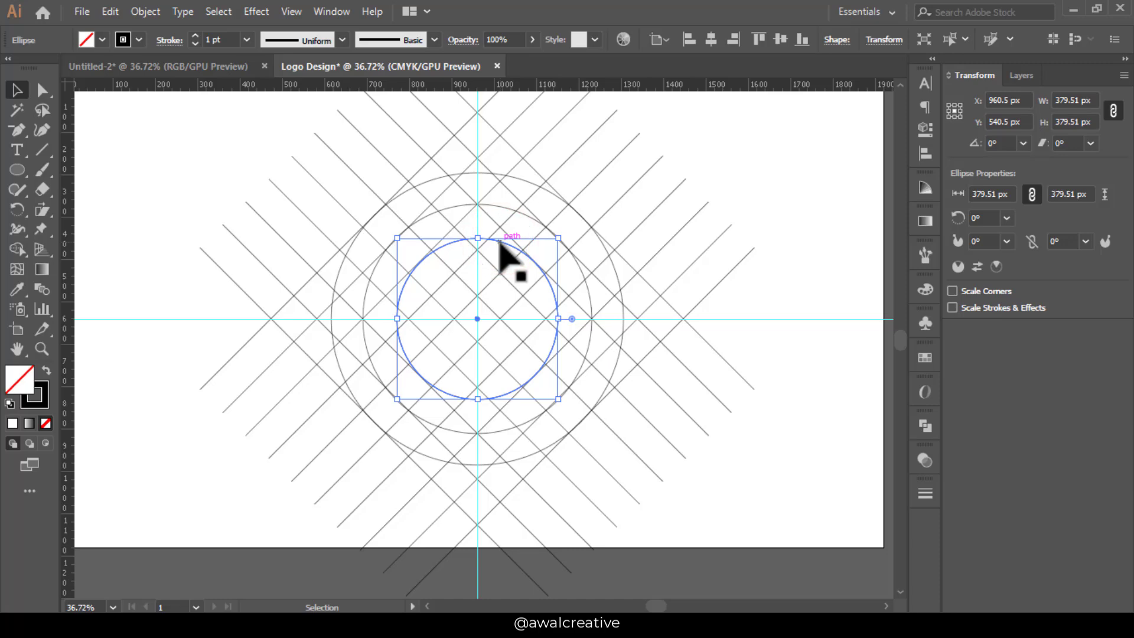
key(a)
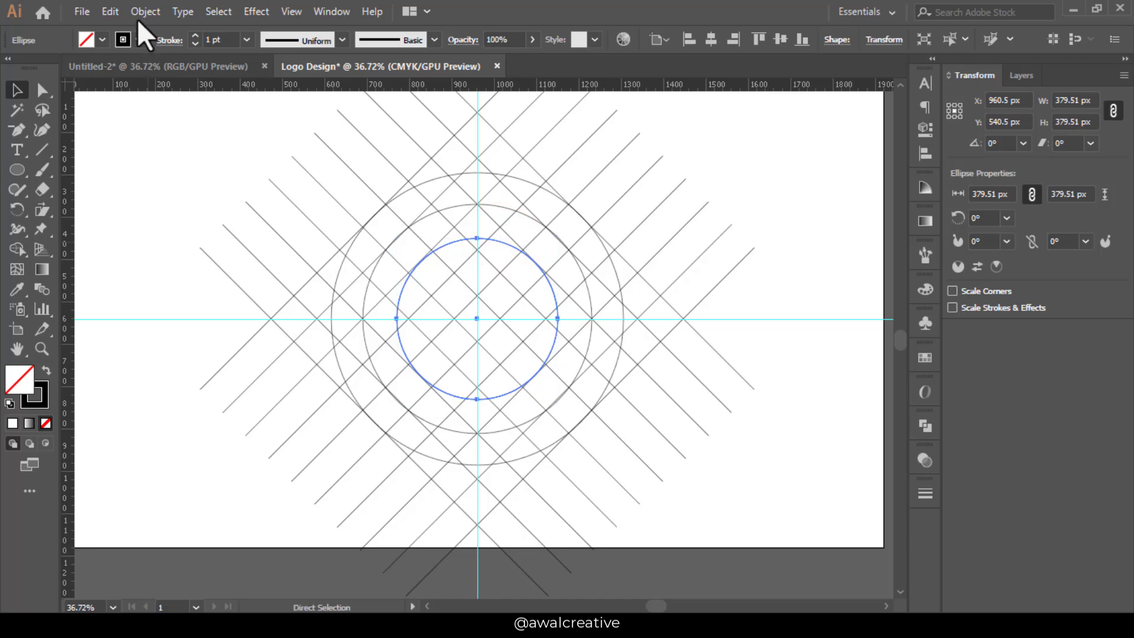
click(109, 9)
click(131, 94)
key(v)
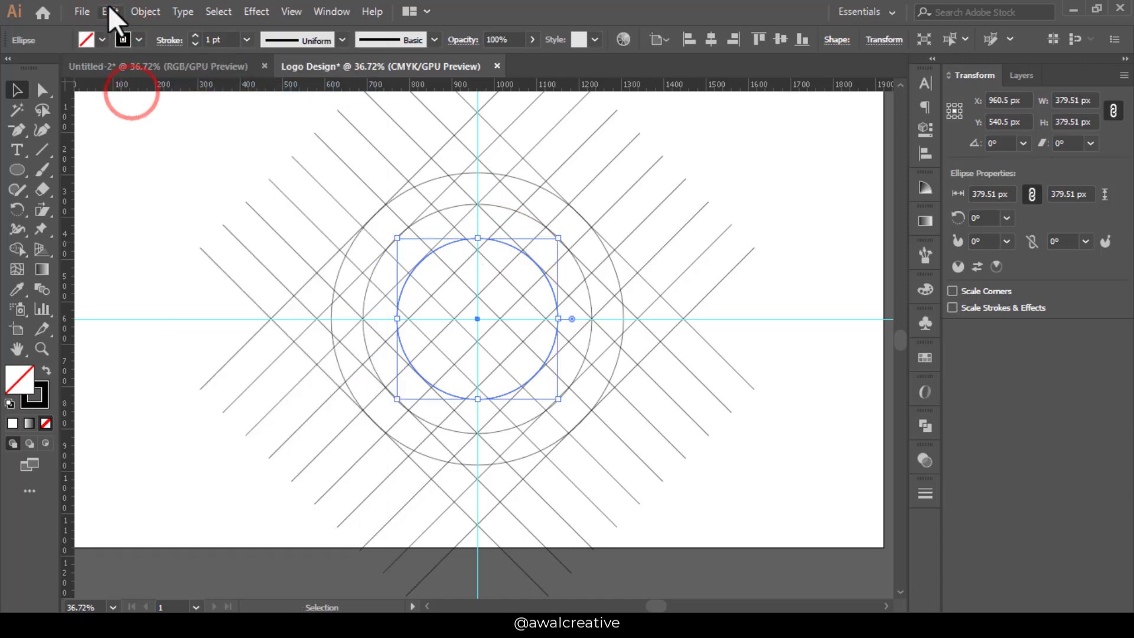
click(109, 7)
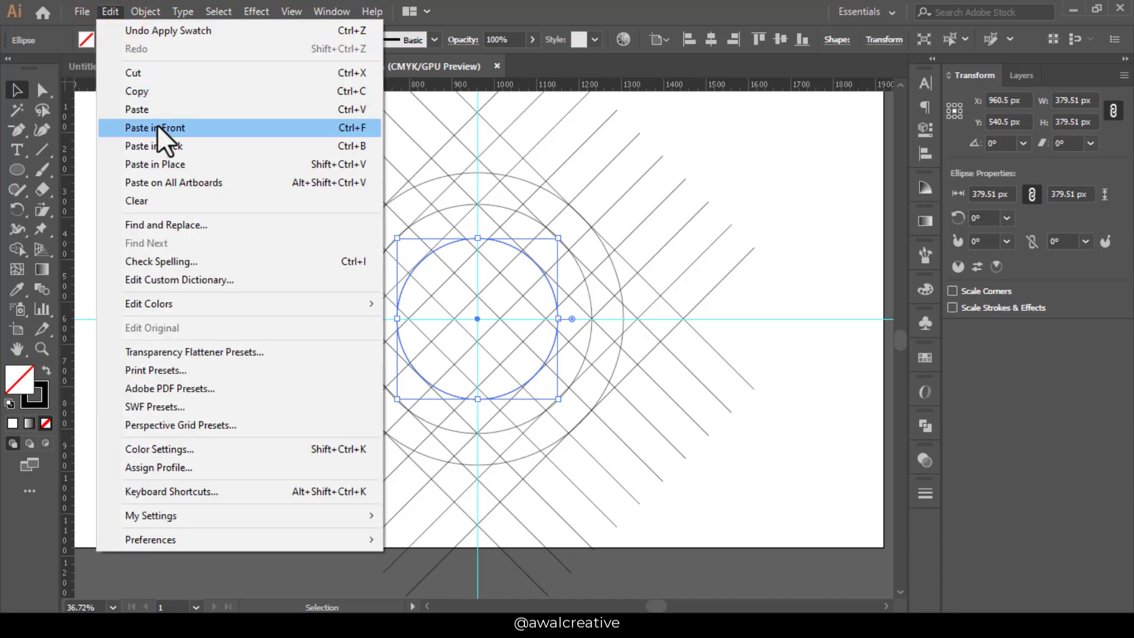
click(157, 127)
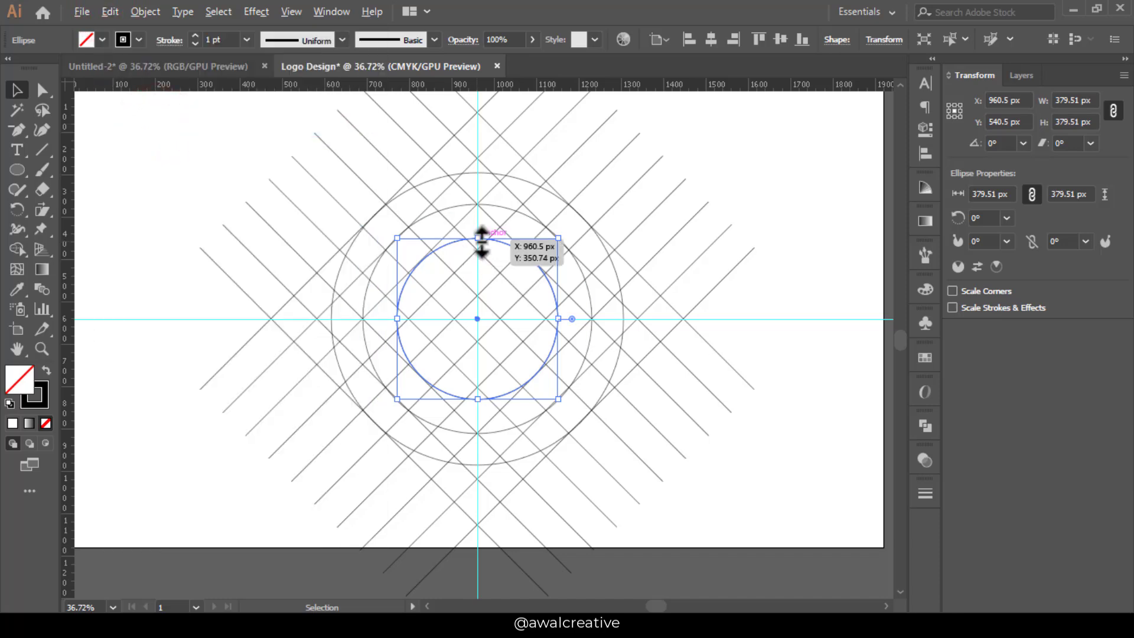
drag(482, 239, 483, 268)
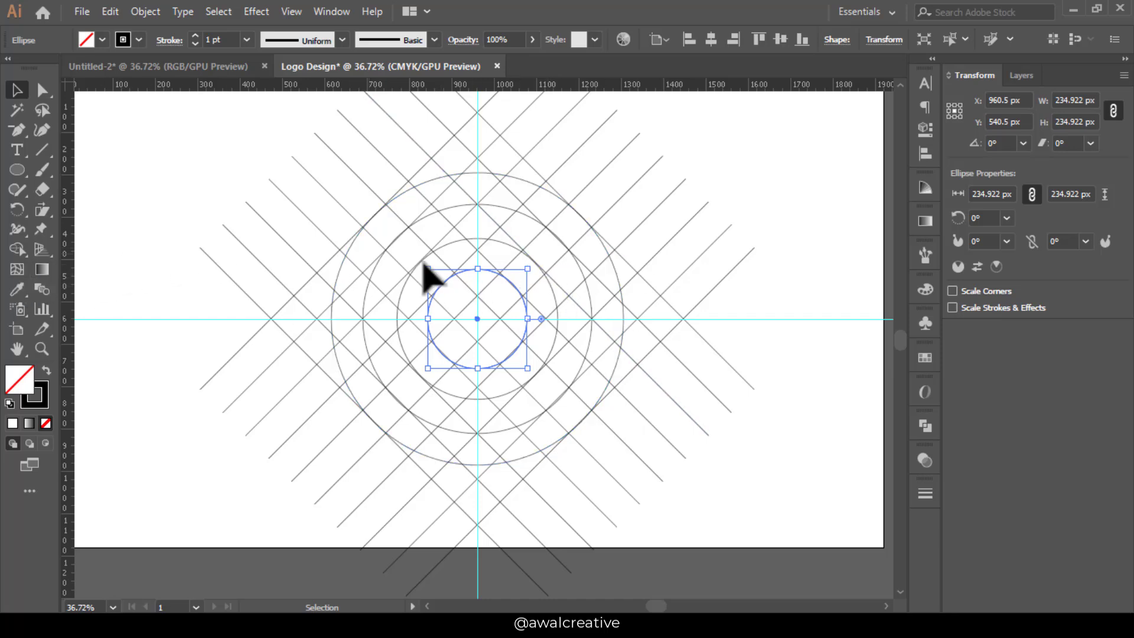
Step: Shrink the innermost circle from its centre to about 227 px in diameter and switch the document to Outline view
click(42, 349)
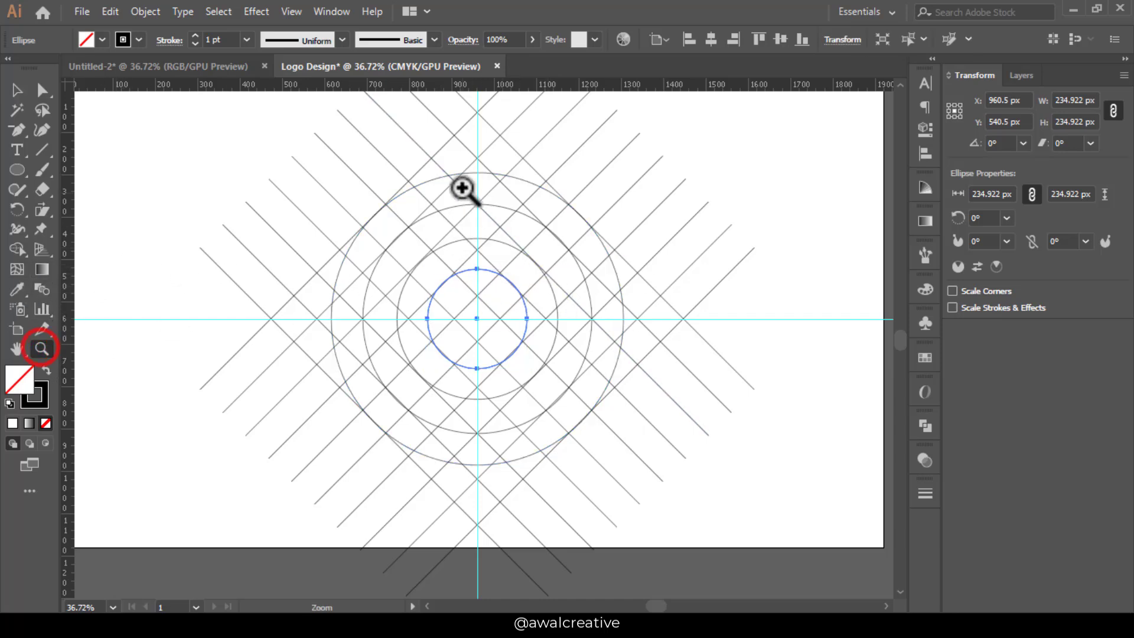
drag(505, 285, 713, 339)
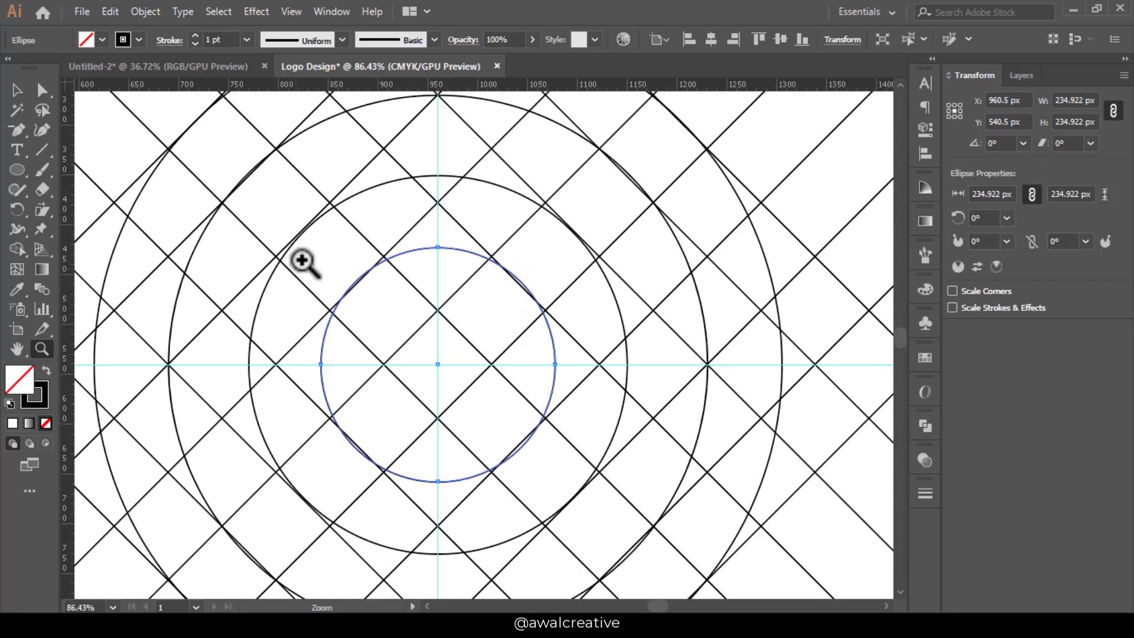
click(17, 90)
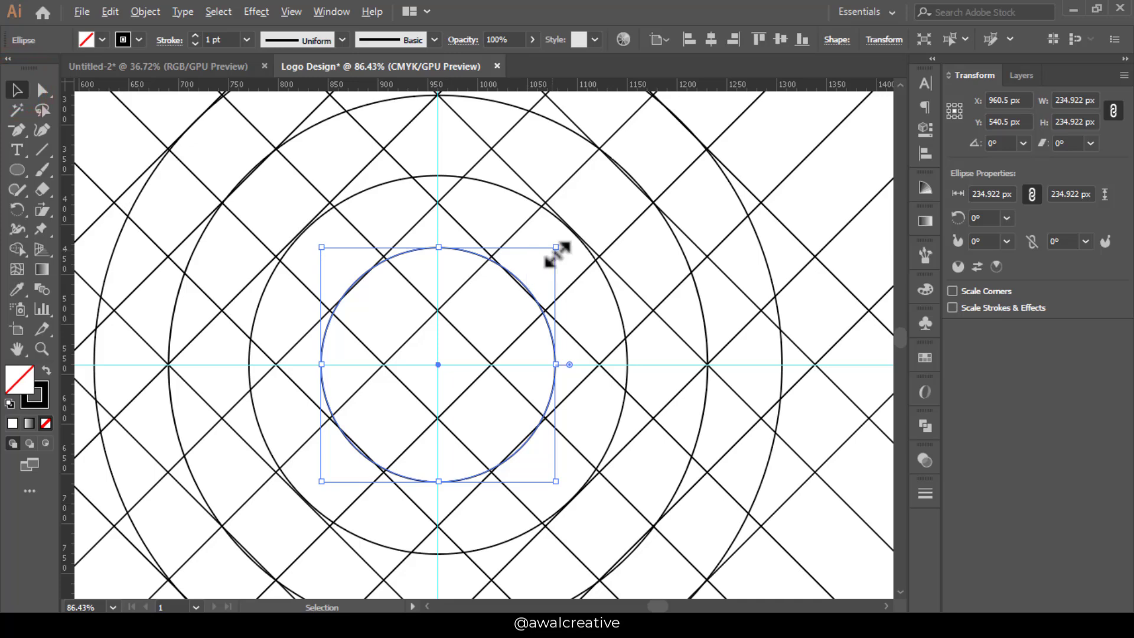
drag(556, 253, 554, 255)
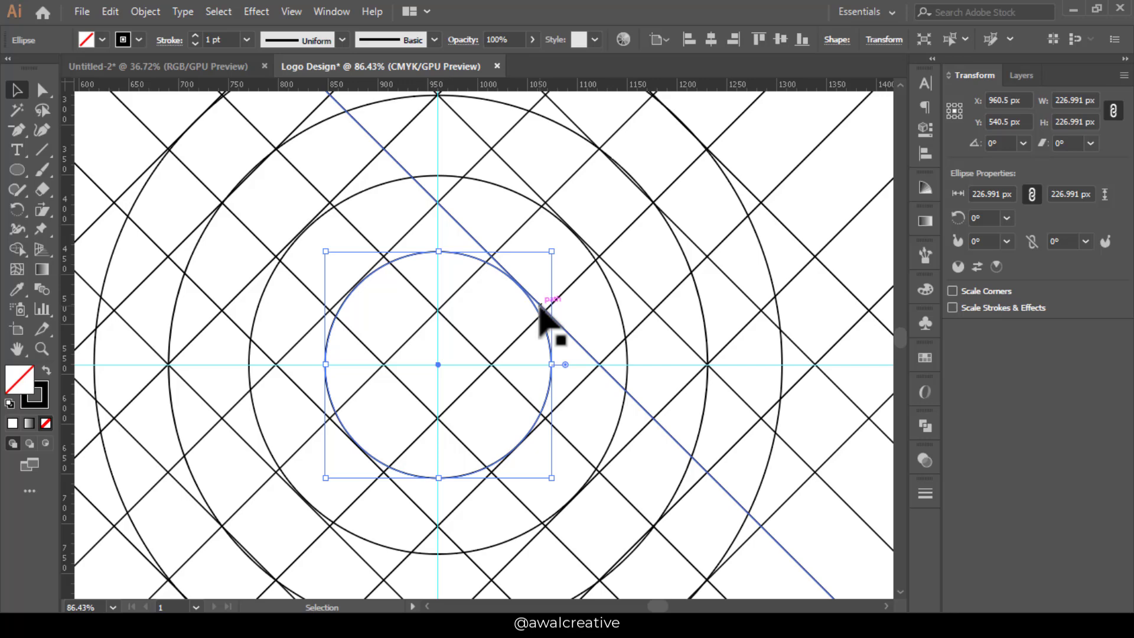
key(a)
key(ctrl+y)
key(v)
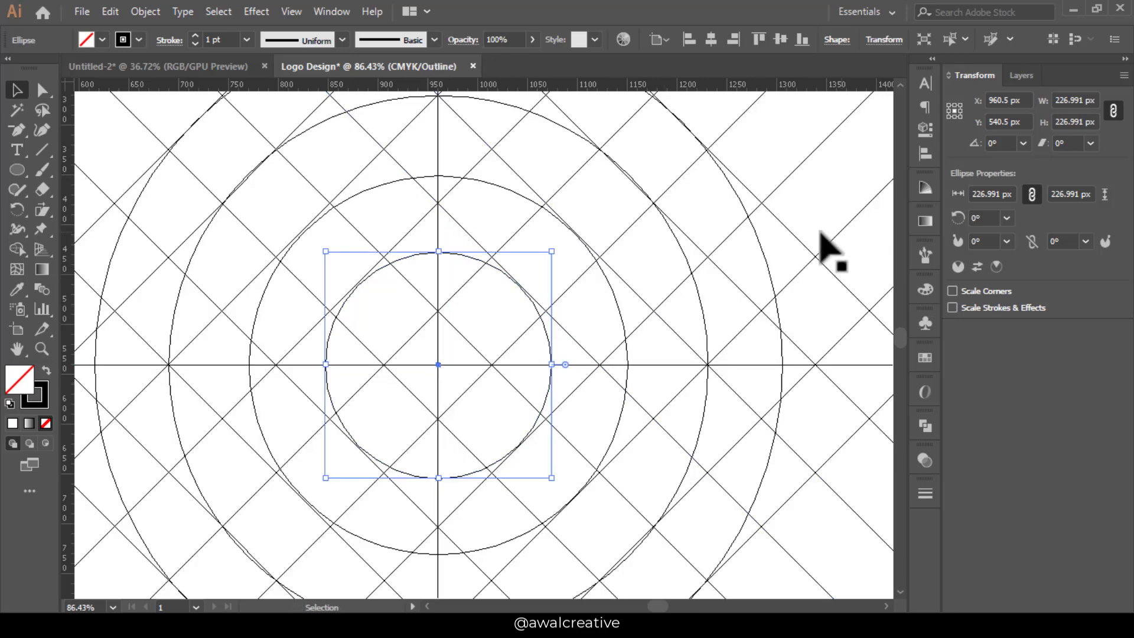
Step: Enlarge the second-smallest circle from its centre to about 384 px in diameter so it meets the adjacent diagonal lines
scroll(656, 224, up, 1)
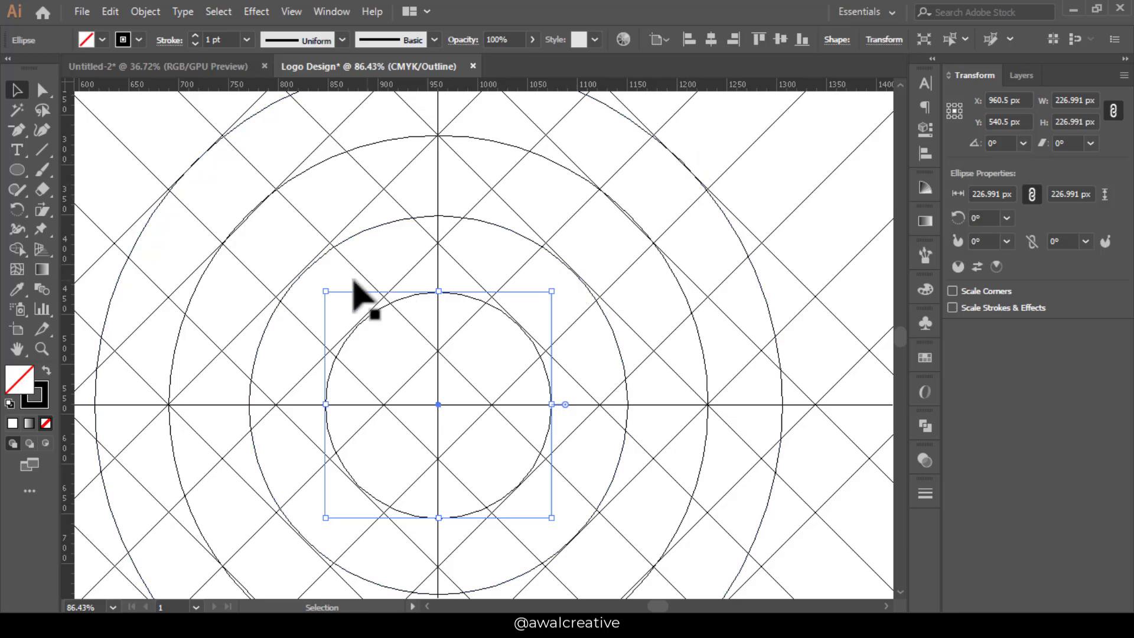
click(311, 264)
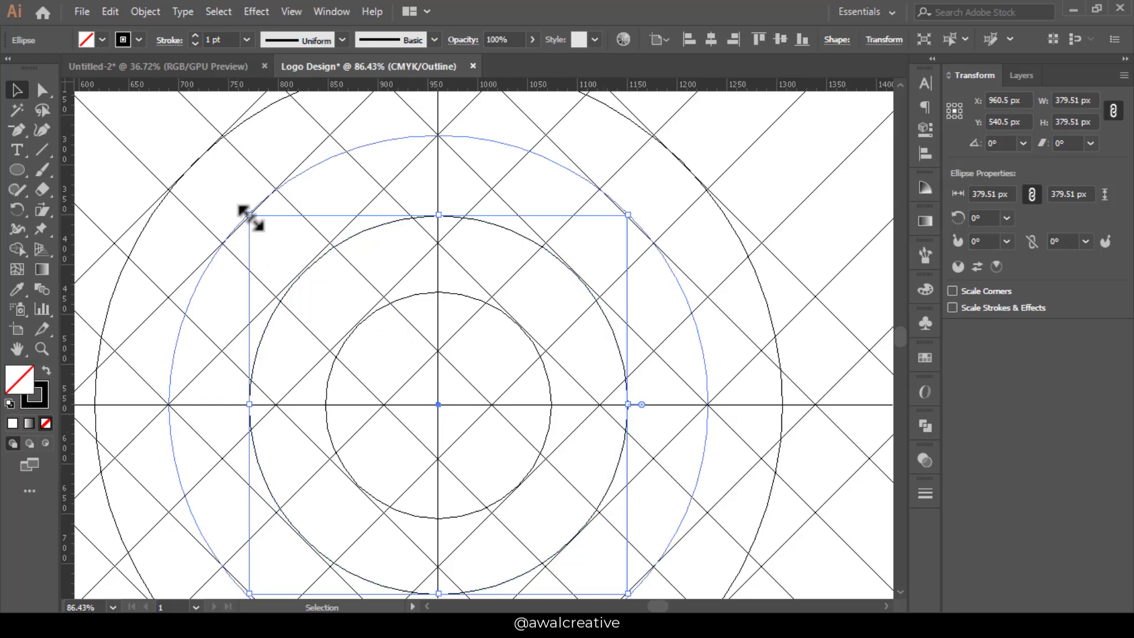
drag(251, 216, 248, 215)
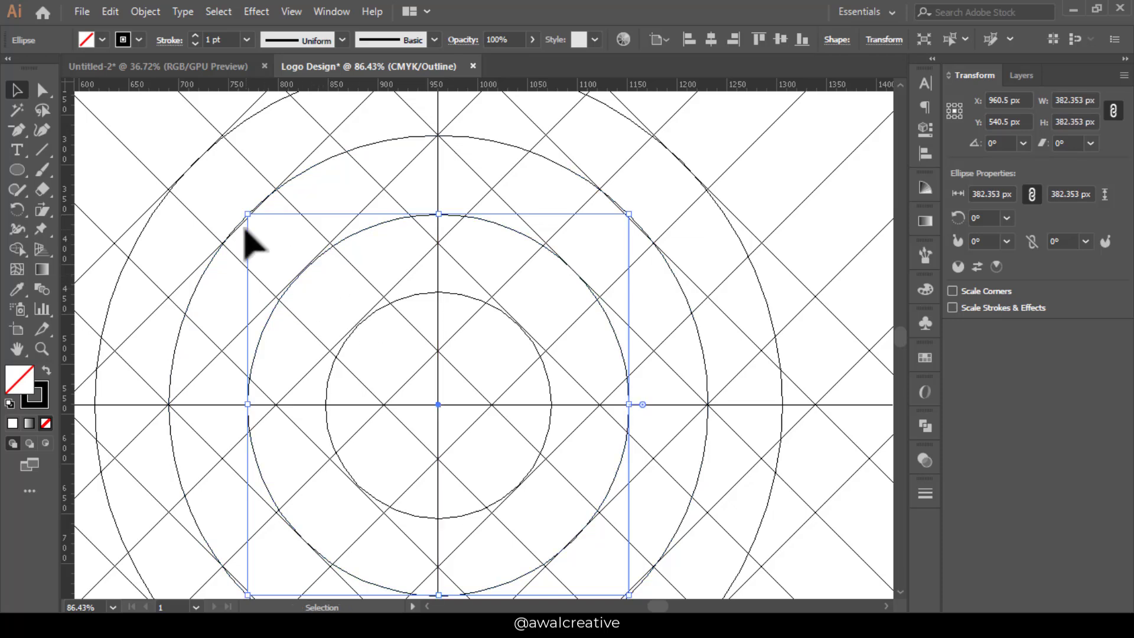
click(41, 348)
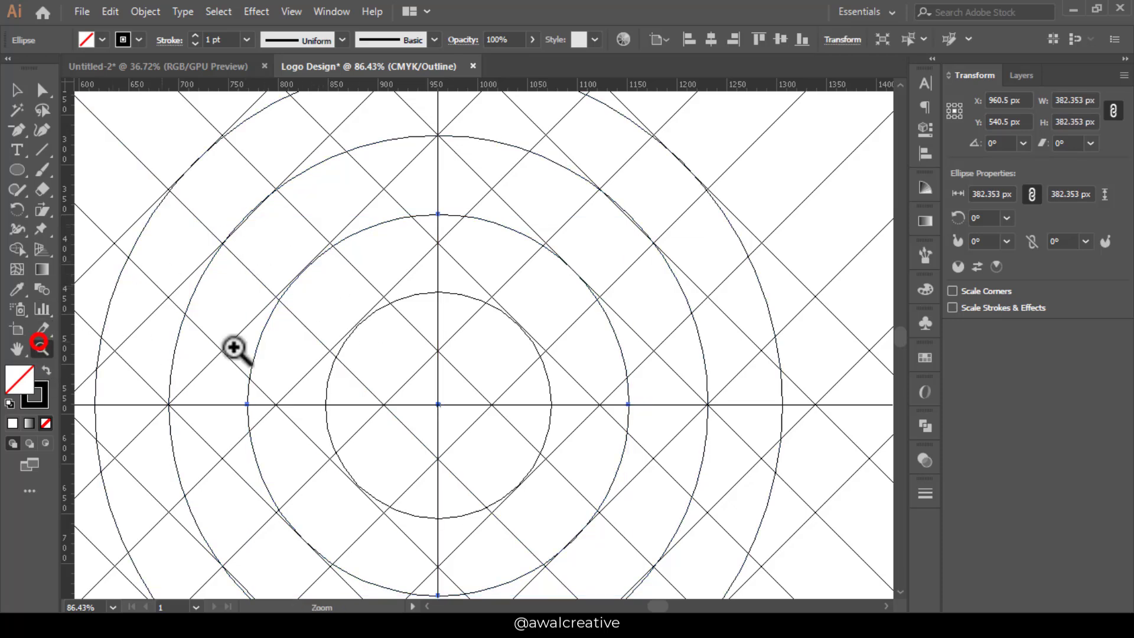
drag(273, 256, 329, 304)
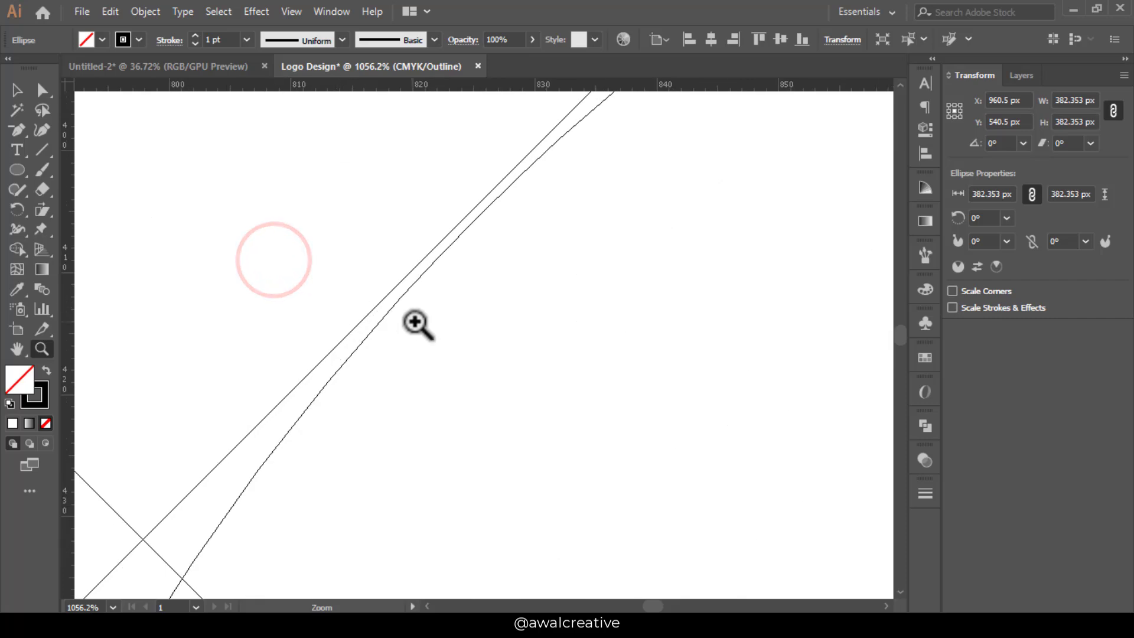
alt+click(489, 355)
alt+click(490, 354)
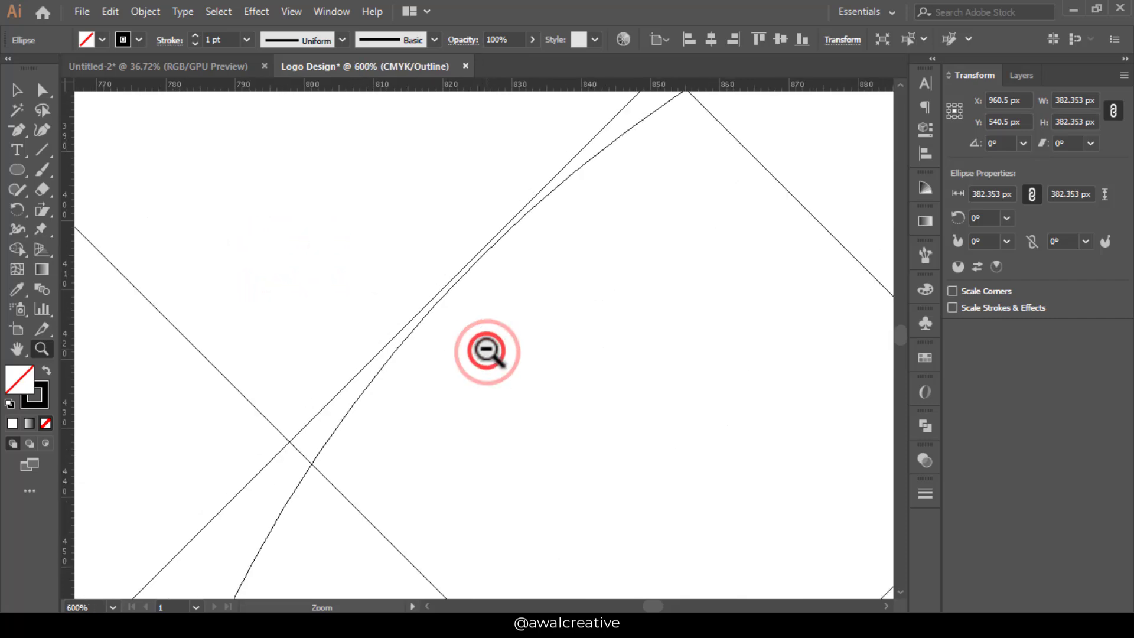
alt+click(487, 352)
alt+click(486, 349)
alt+click(486, 349)
click(16, 88)
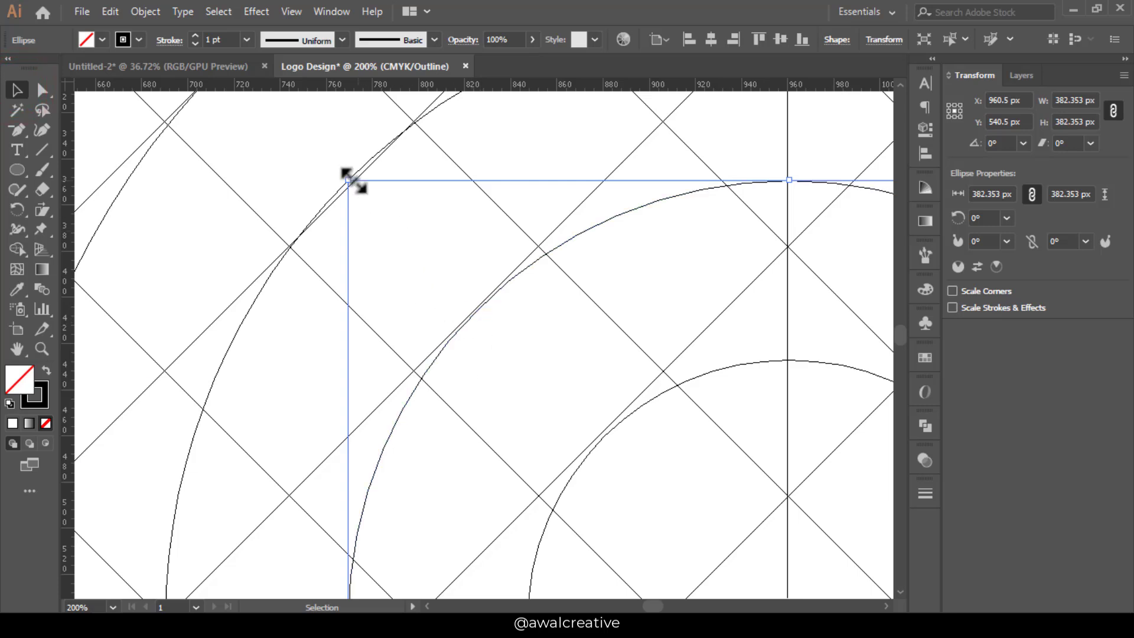
drag(352, 180, 346, 178)
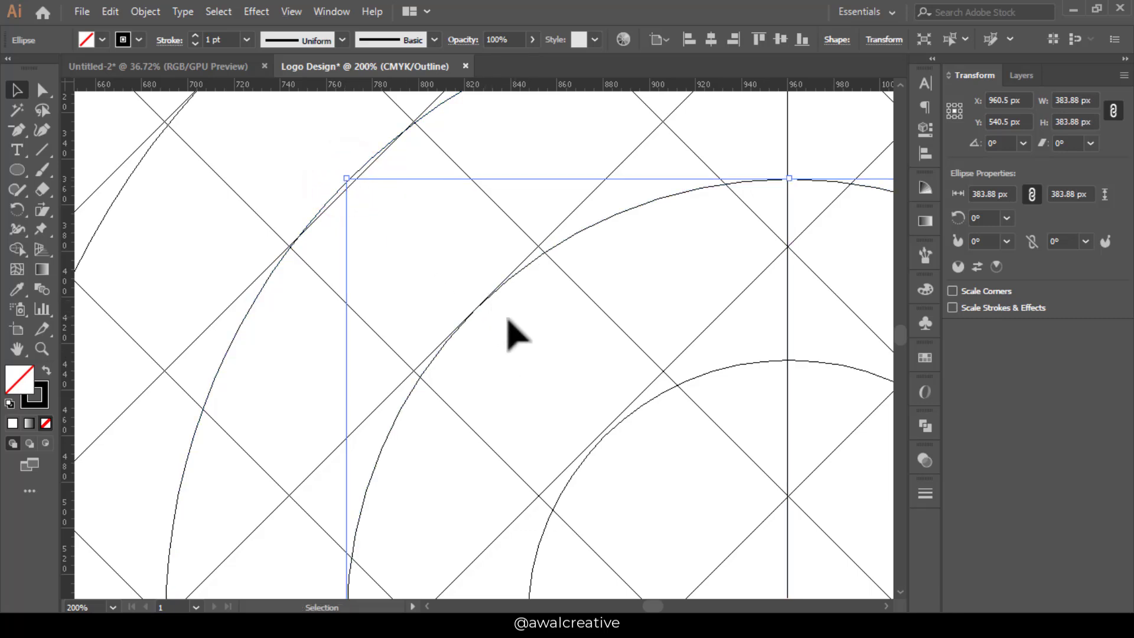
Step: Enlarge the innermost circle from its centre to about 230 px in diameter so it meets the adjacent diagonal lines
key(space)
drag(646, 472, 463, 384)
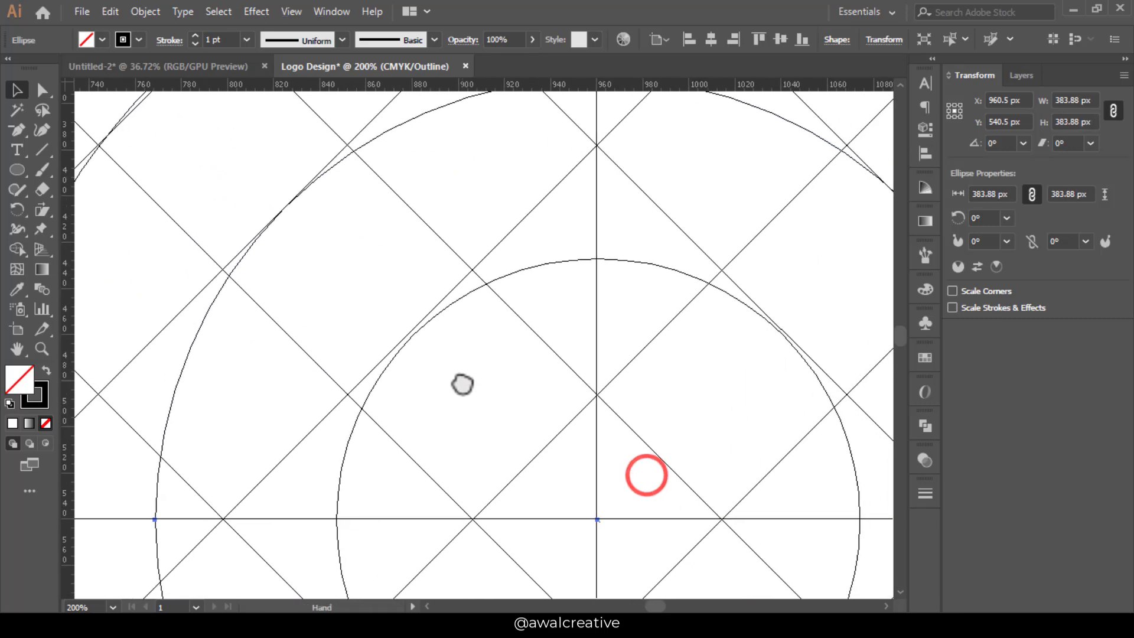
click(443, 305)
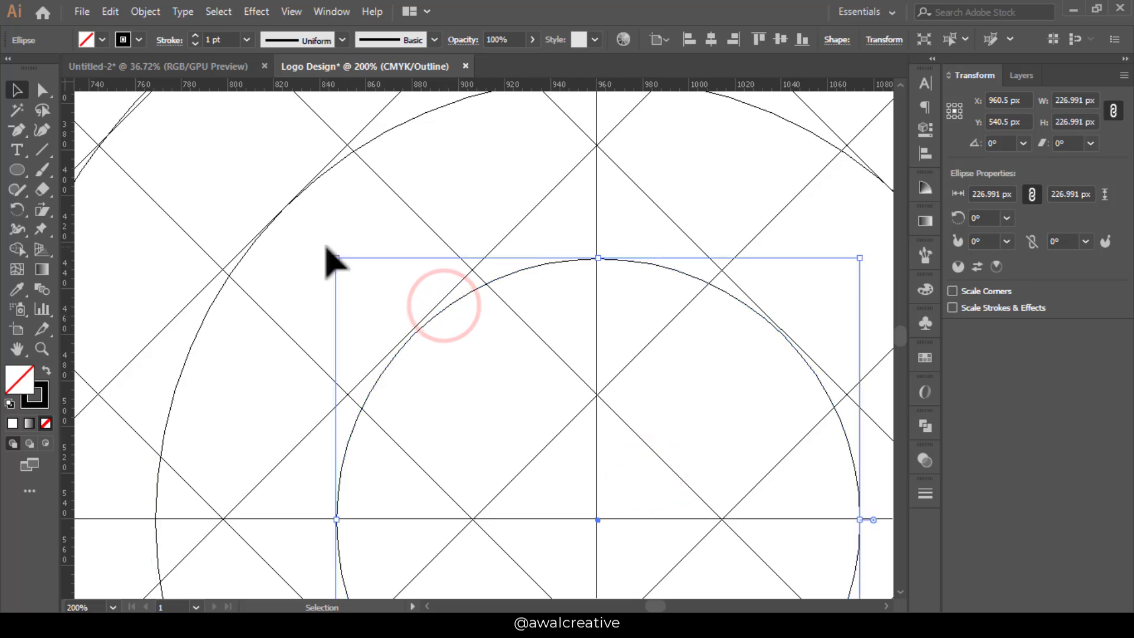
drag(335, 258, 332, 254)
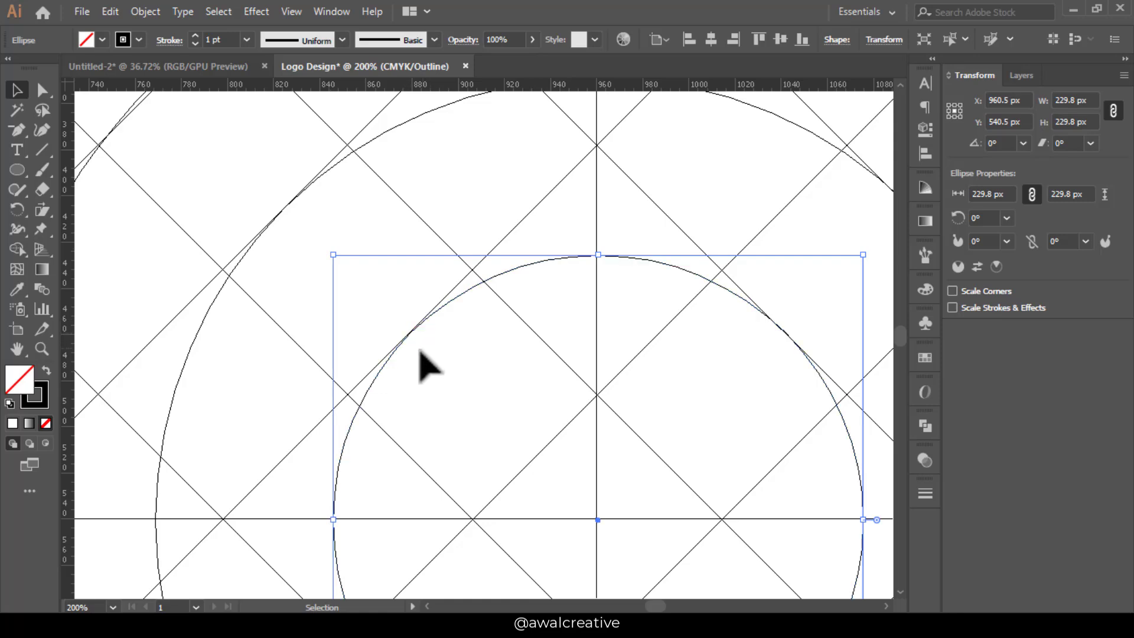
Step: Shrink the second-largest circle from its centre to about 535 px in diameter, deselect it and fit the artboard in the window
drag(787, 463, 656, 380)
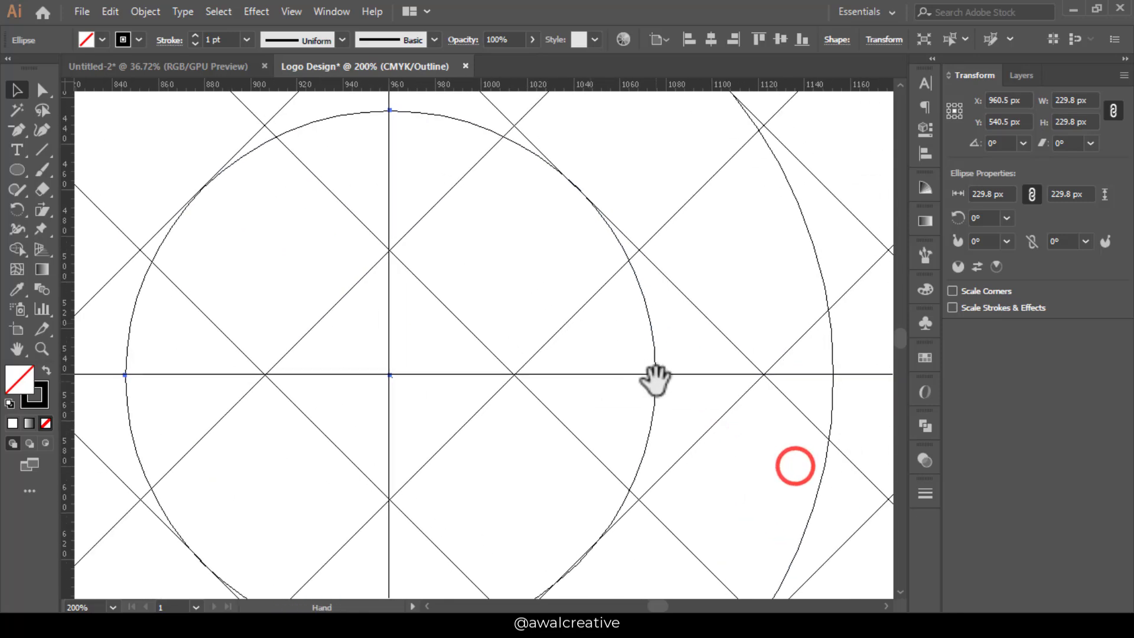
drag(703, 501, 753, 383)
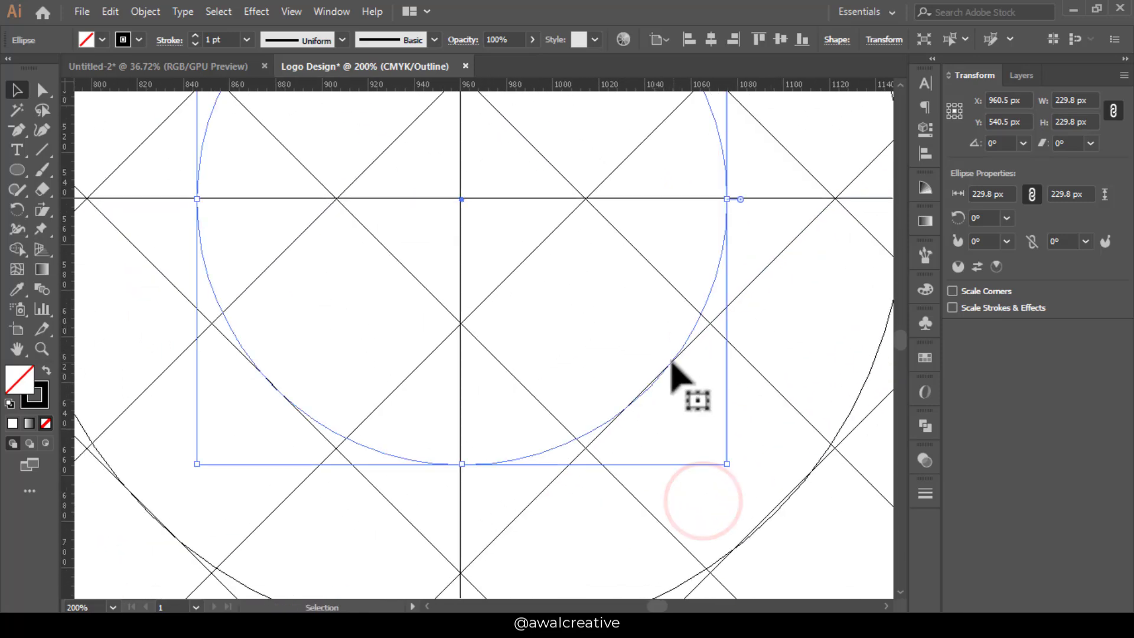
drag(765, 352, 529, 527)
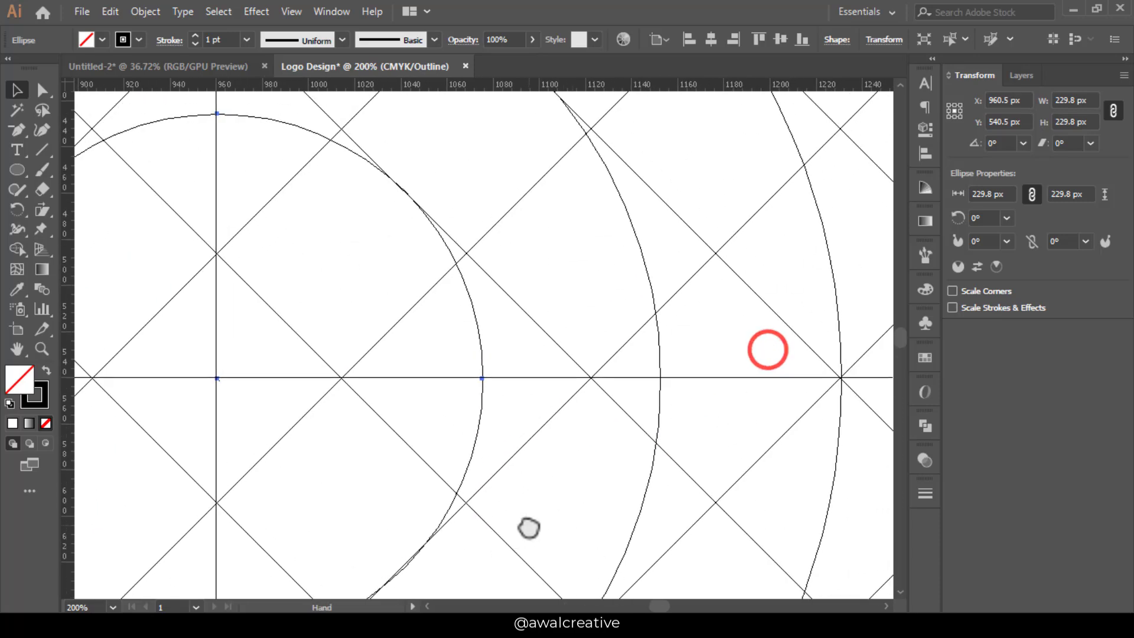
drag(549, 265, 669, 491)
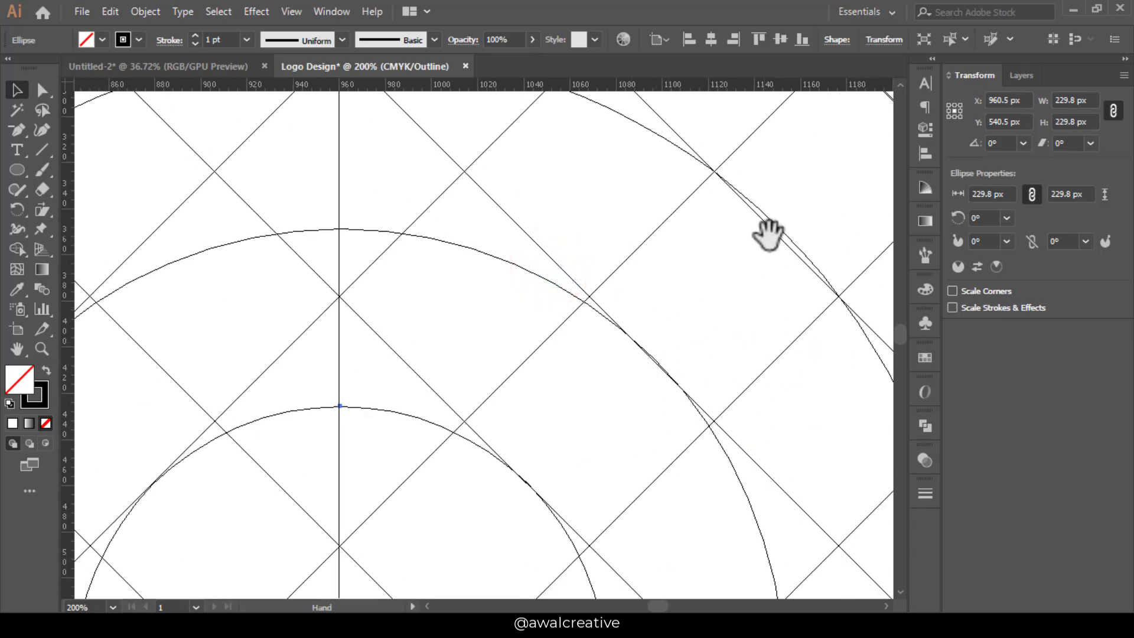
drag(727, 266, 652, 414)
click(584, 285)
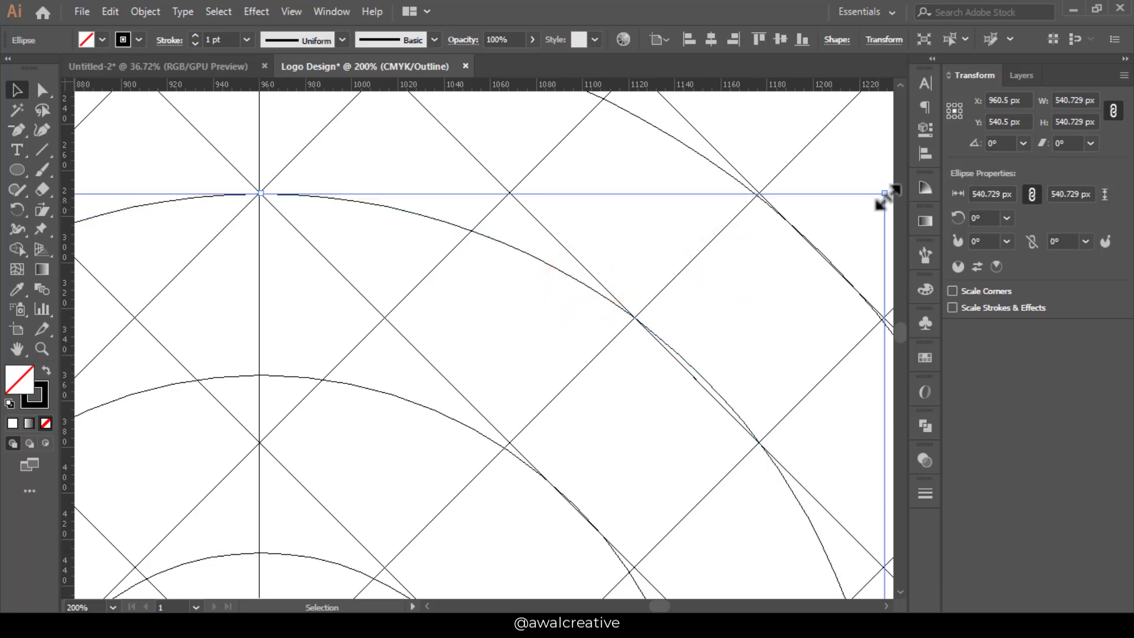
drag(883, 193, 878, 202)
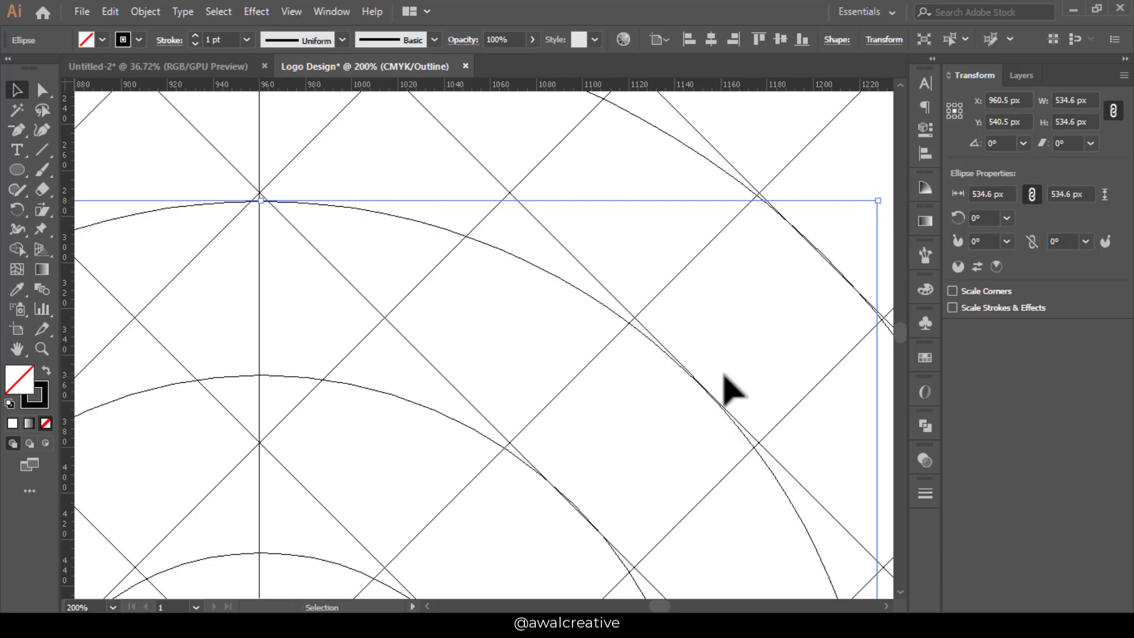
click(765, 344)
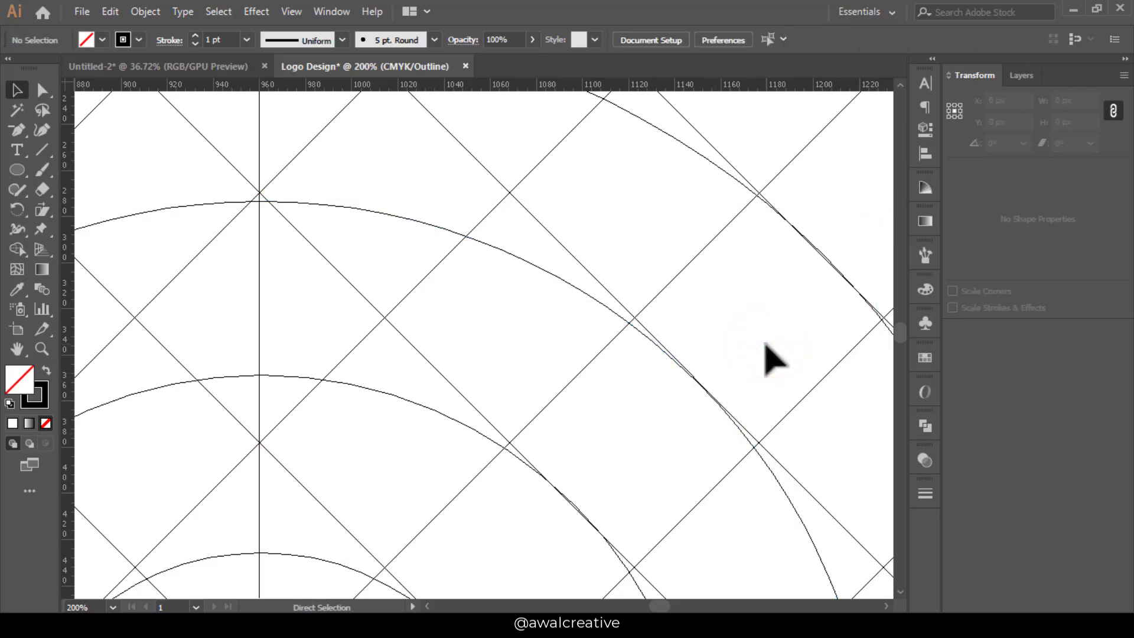
key(ctrl+0)
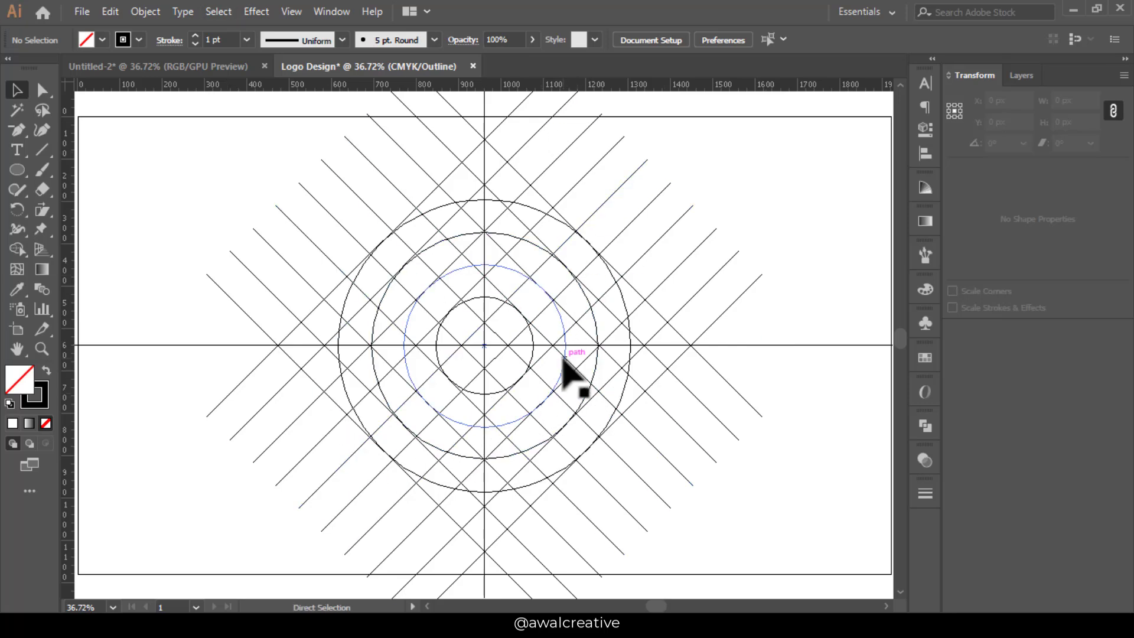
Step: Return the document from Outline to Preview view and unlock all locked objects
key(ctrl+y)
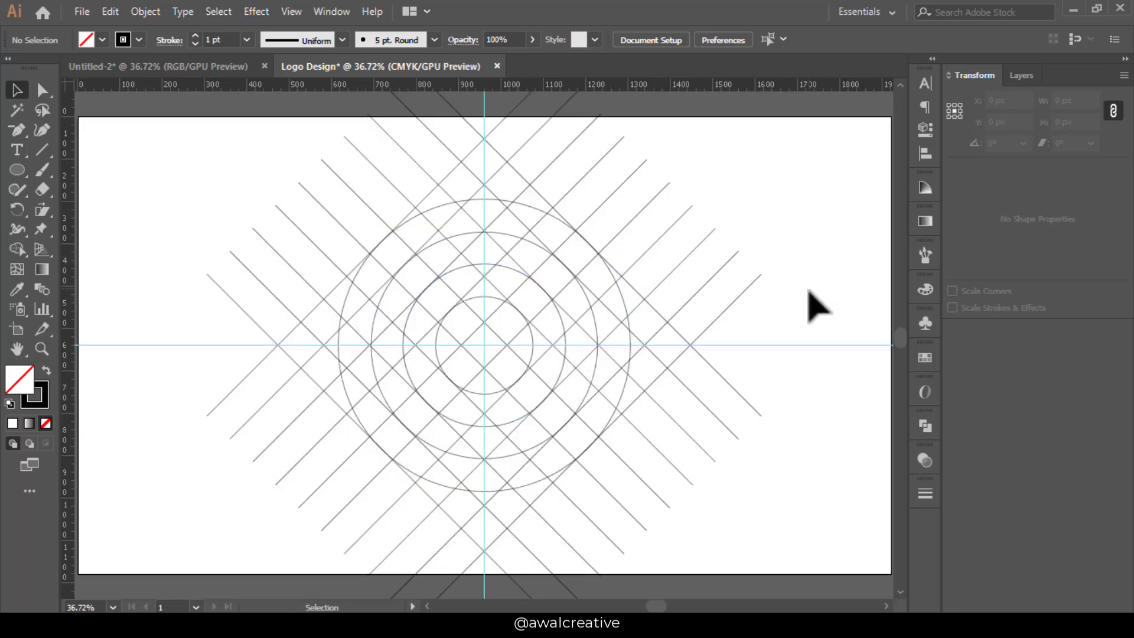
click(144, 10)
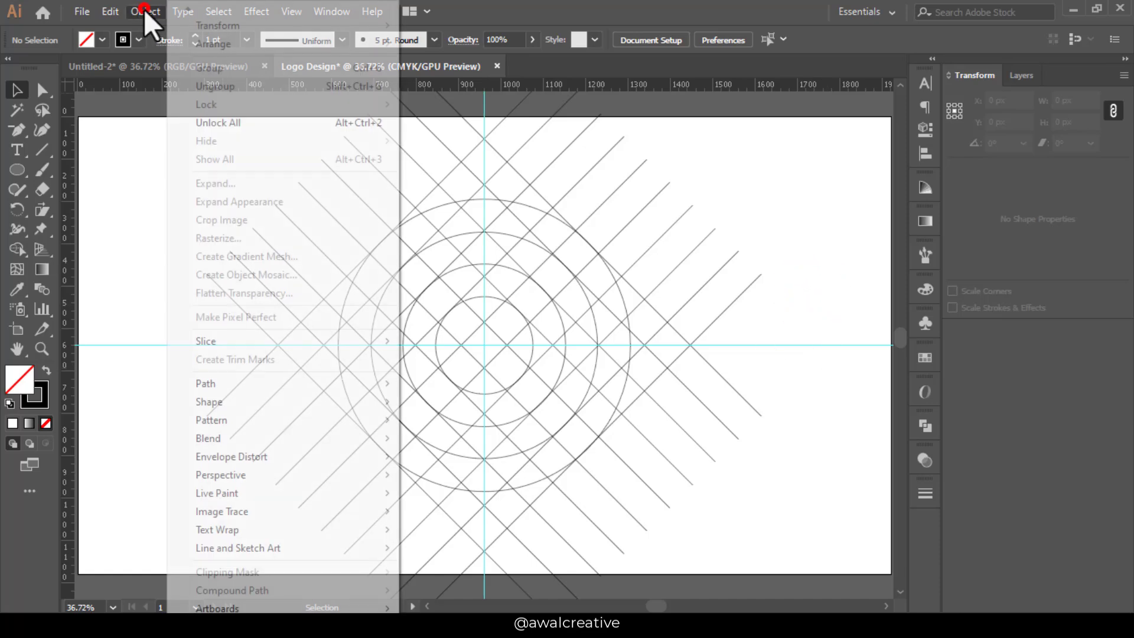
click(210, 121)
Step: Delete the horizontal and vertical centre guides
drag(147, 260, 135, 392)
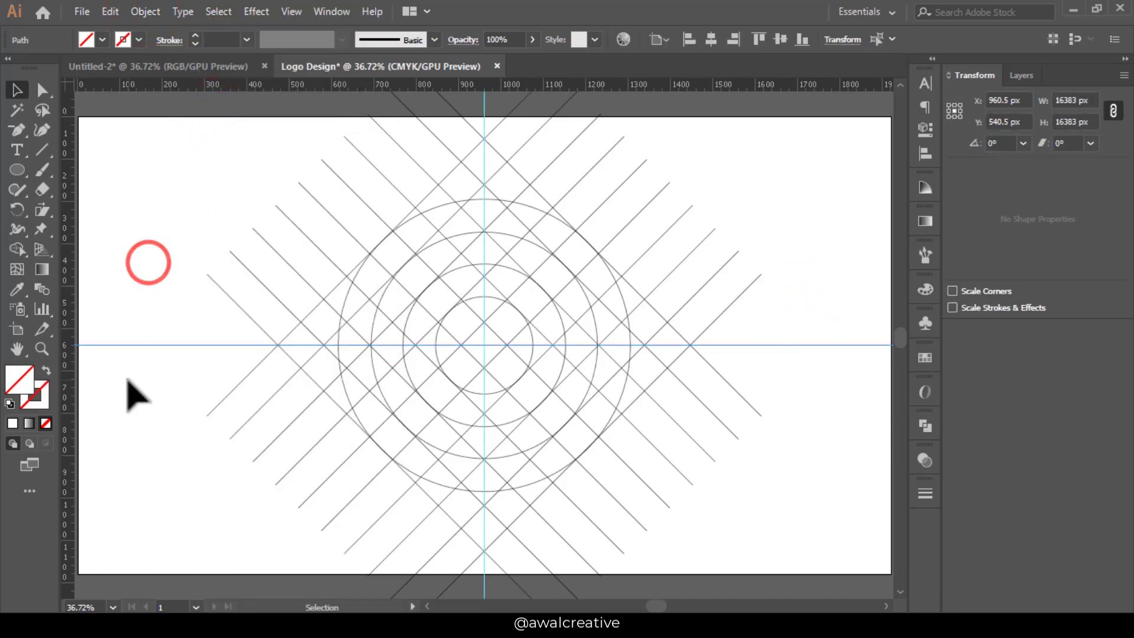
key(Delete)
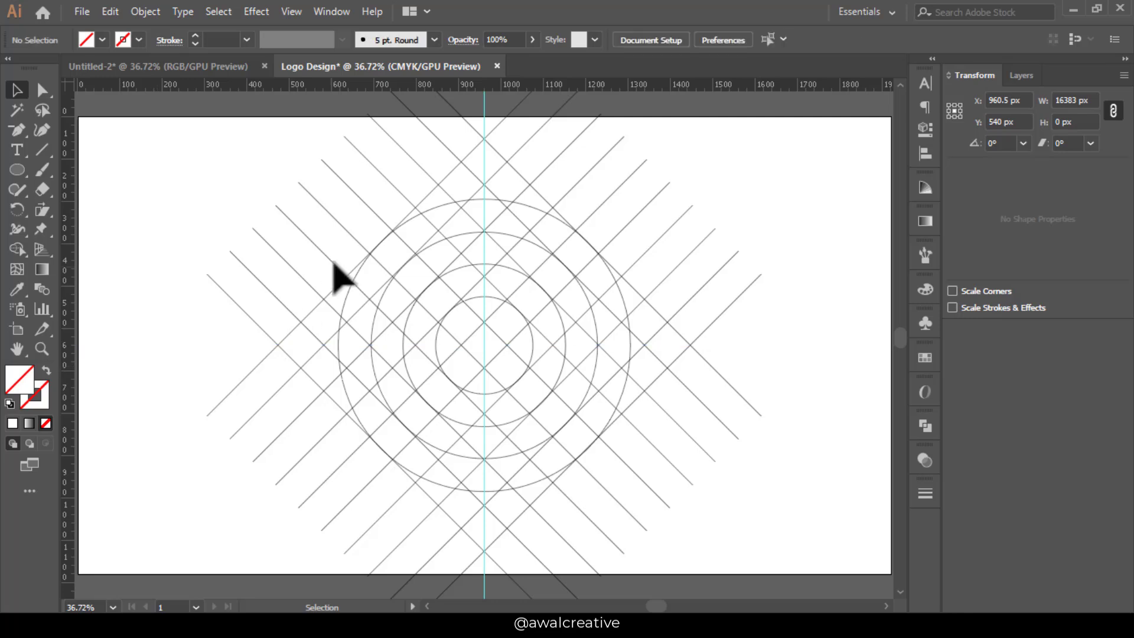
scroll(332, 271, up, 3)
click(426, 122)
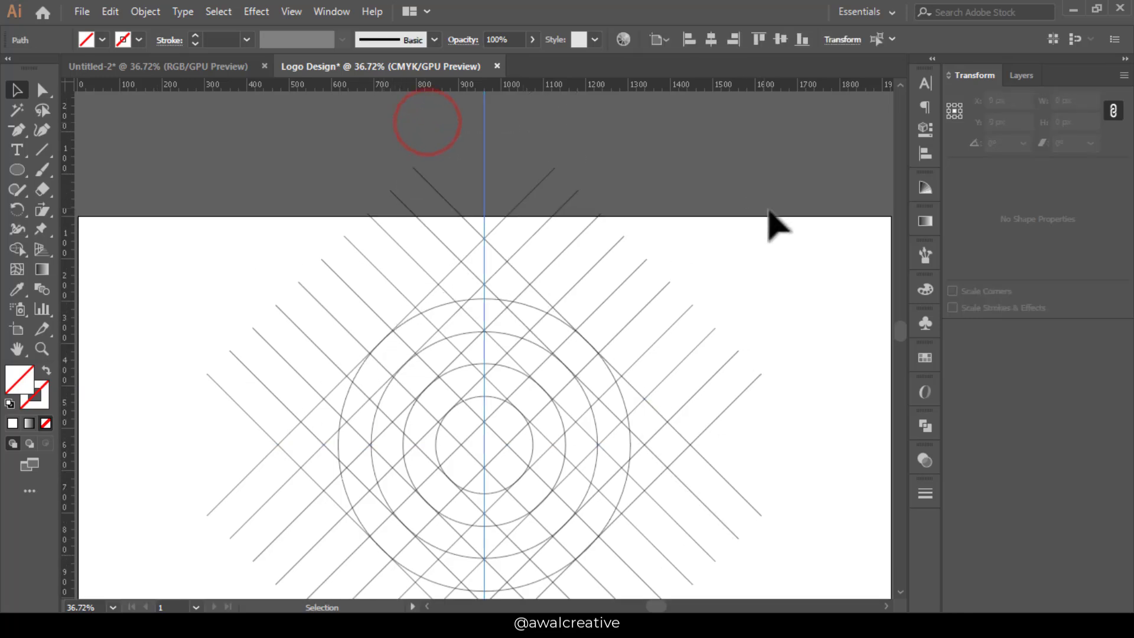
scroll(805, 264, down, 3)
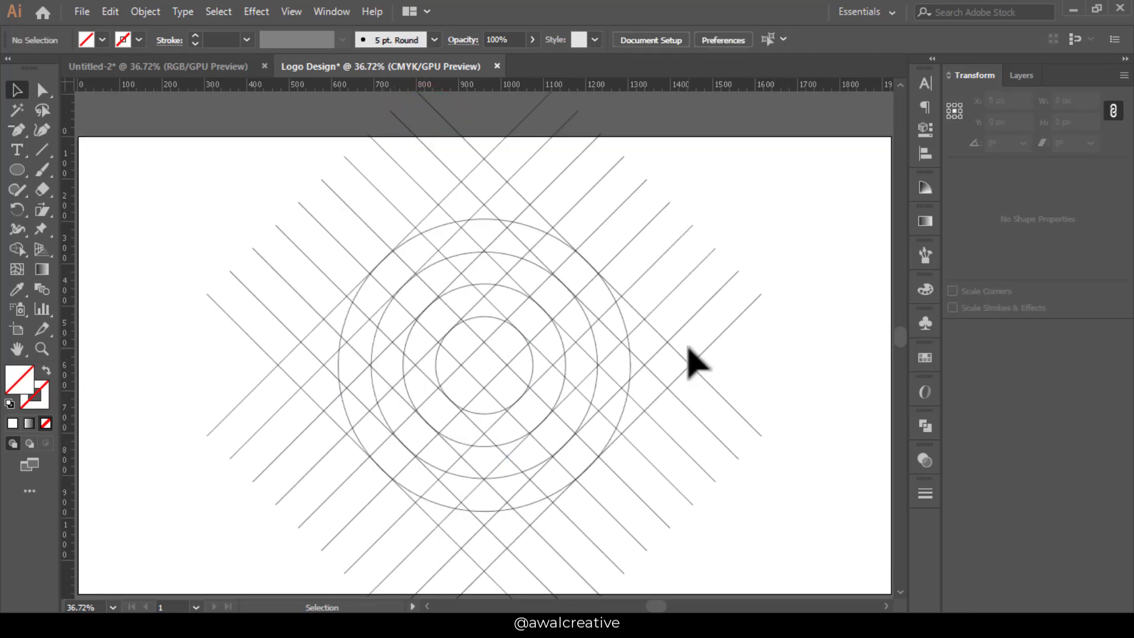
Step: Select all diagonal lines and circles and set a light blue fill for merging regions with the Shape Builder
drag(415, 238, 815, 549)
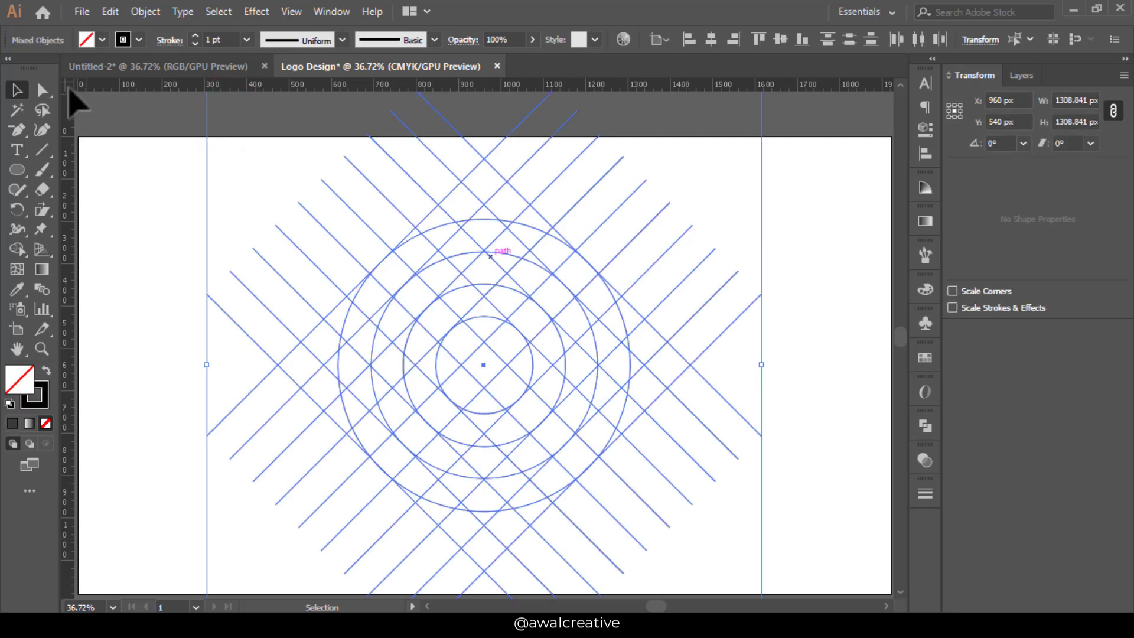
click(18, 247)
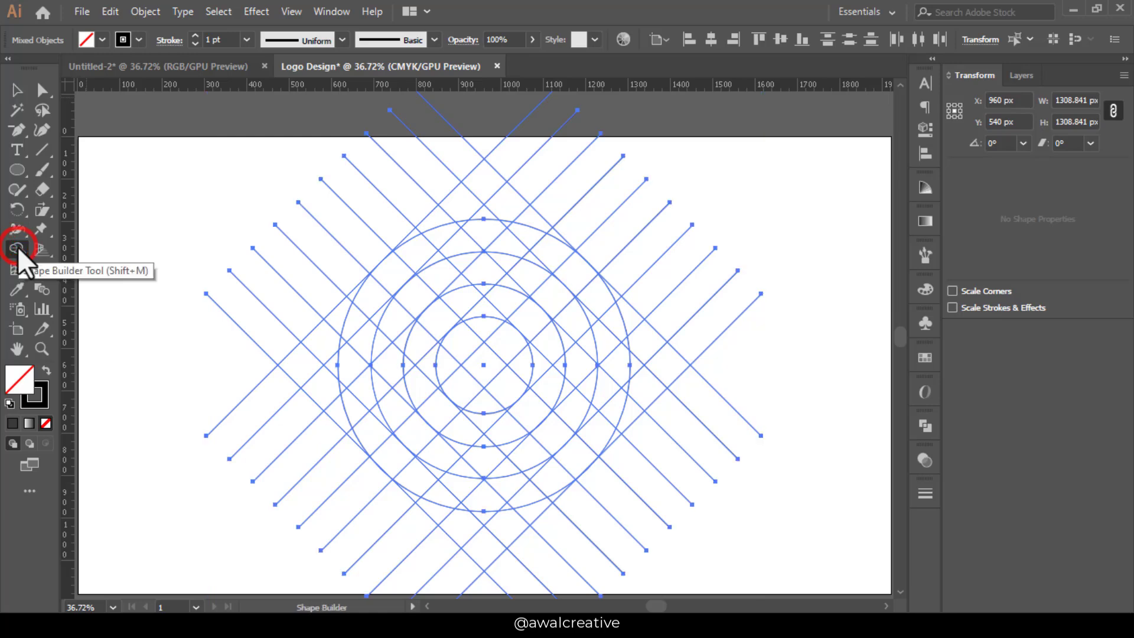
click(102, 40)
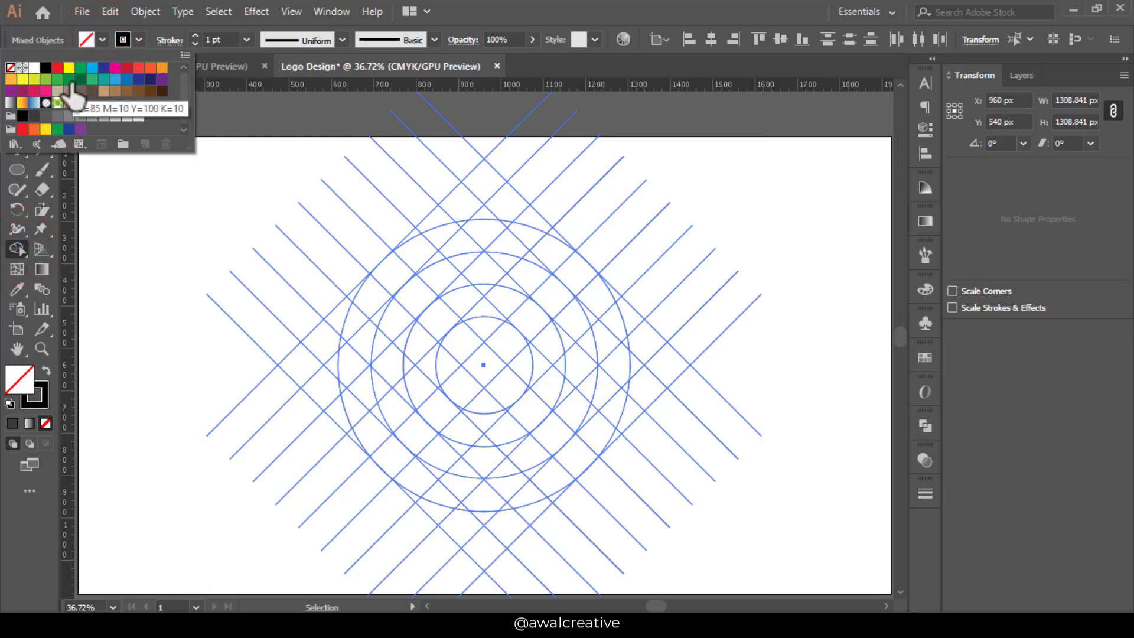
click(115, 79)
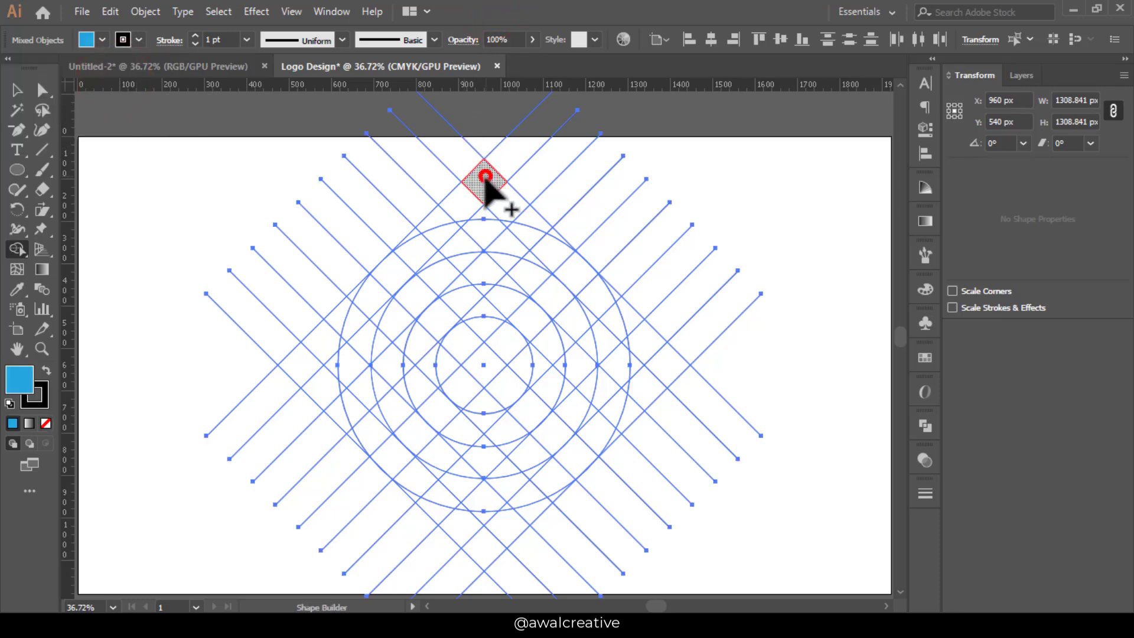
Step: Merge the grid cells around the topmost crossing into a blue chevron forming the tip of the drop
mouse_move(485, 176)
mouse_down()
mouse_move(441, 229)
mouse_move(488, 198)
mouse_move(458, 226)
mouse_move(504, 210)
mouse_move(523, 228)
mouse_up()
click(476, 194)
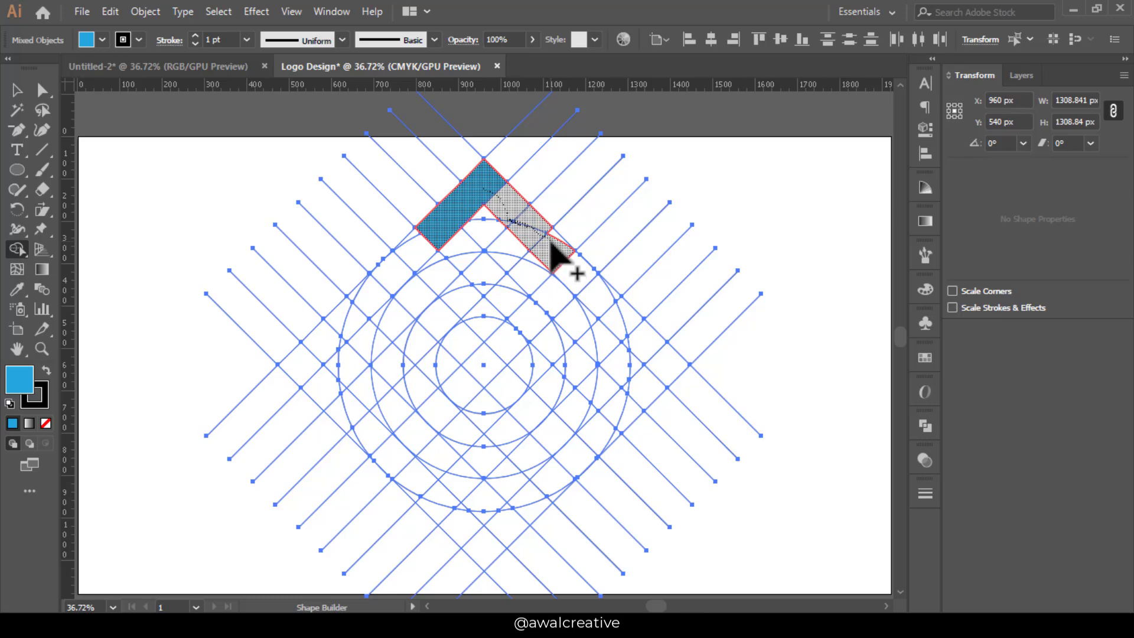
drag(550, 241, 546, 227)
click(545, 223)
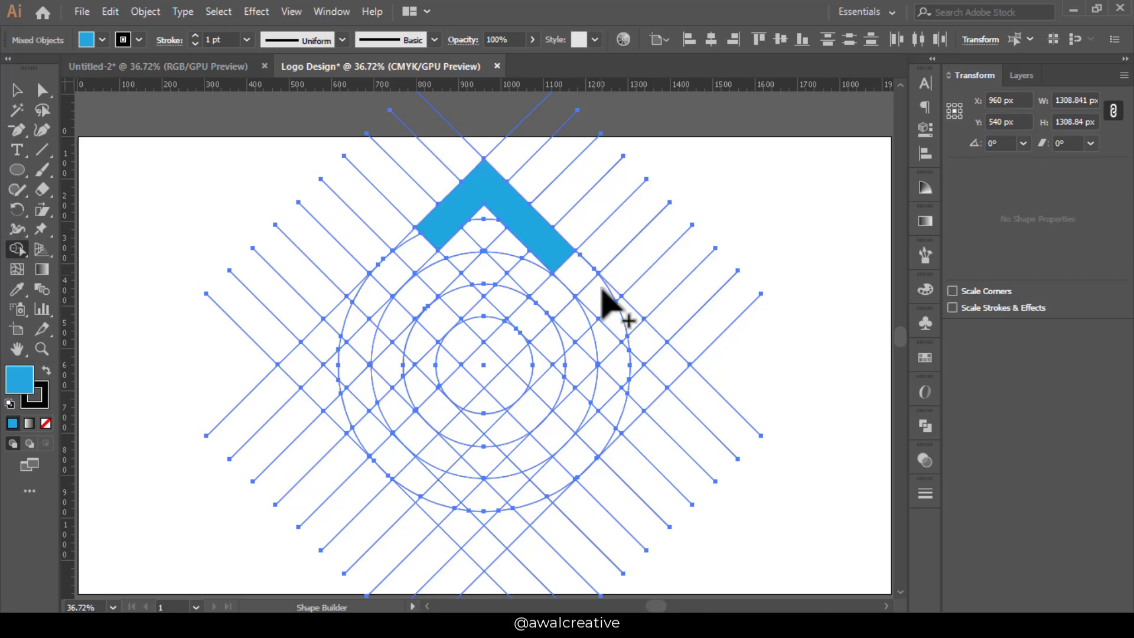
Step: Merge the right arc between the two outer circles, and extend the chevron's left end along a diagonal band curving into the inner ring
drag(594, 308, 604, 318)
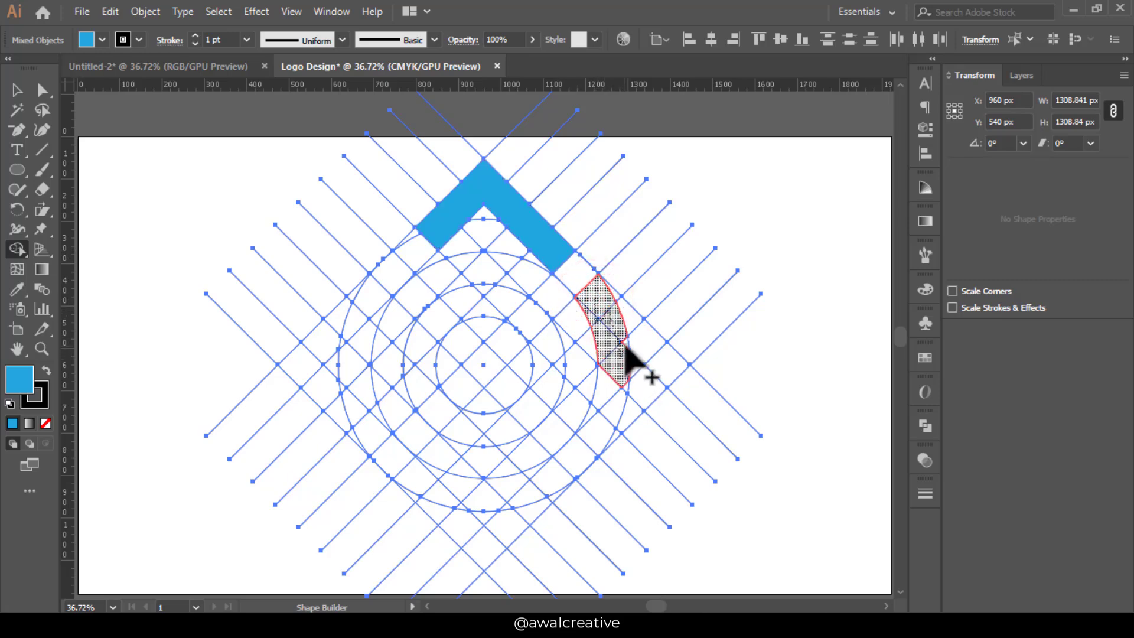
mouse_move(625, 341)
mouse_down()
mouse_move(601, 386)
mouse_move(625, 378)
mouse_move(625, 388)
mouse_move(605, 434)
mouse_up()
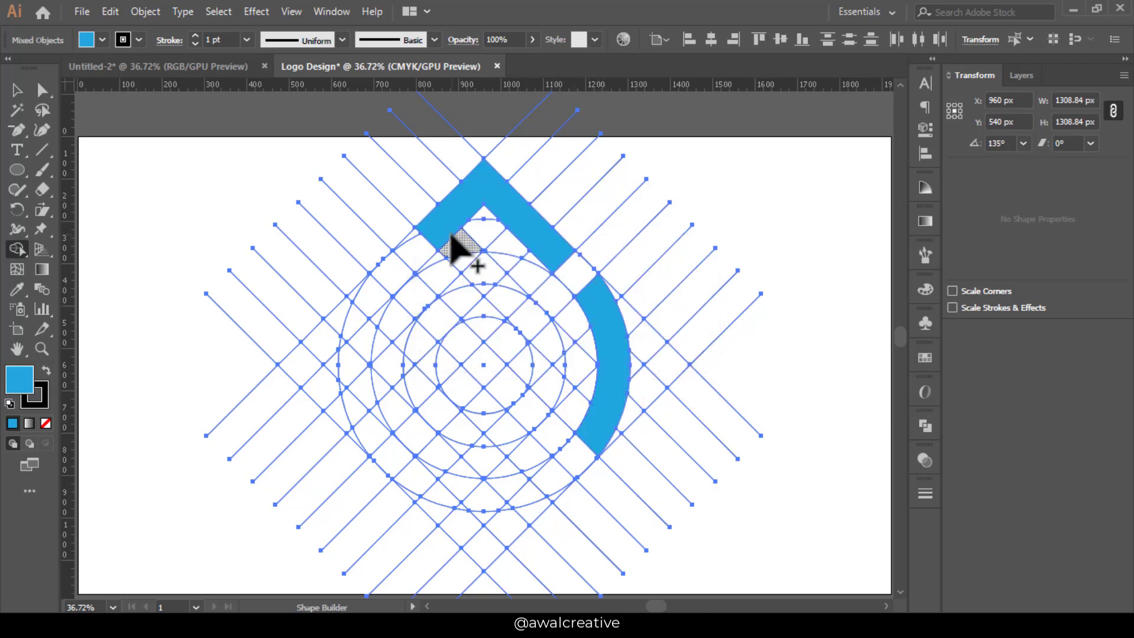
drag(460, 252, 498, 290)
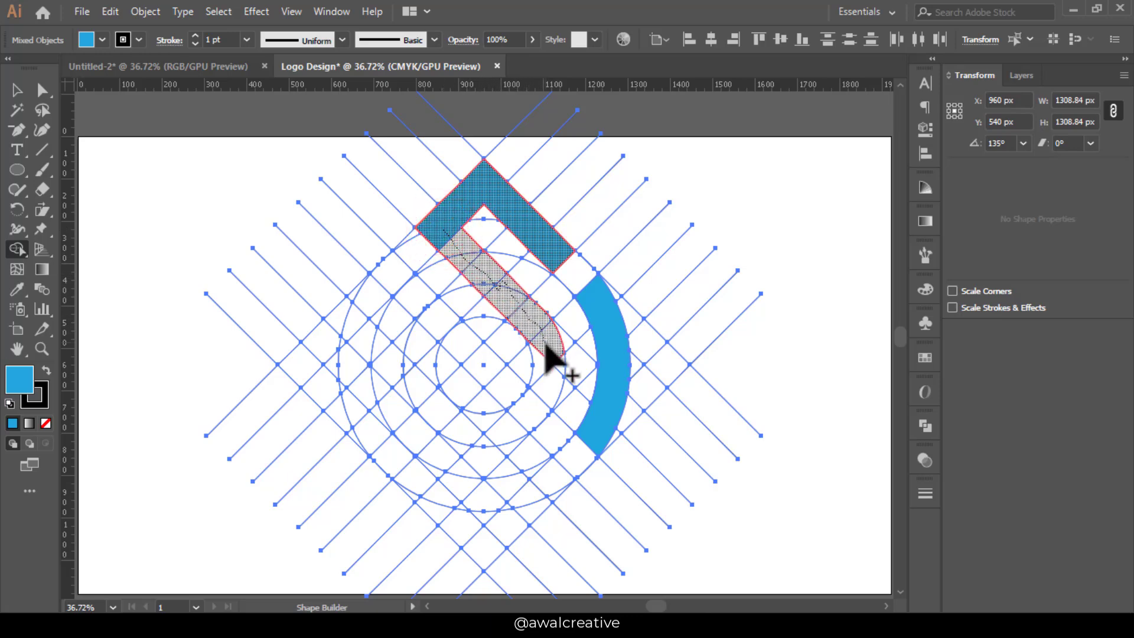
mouse_move(544, 365)
mouse_down()
mouse_move(542, 325)
mouse_move(516, 299)
mouse_move(559, 380)
mouse_up()
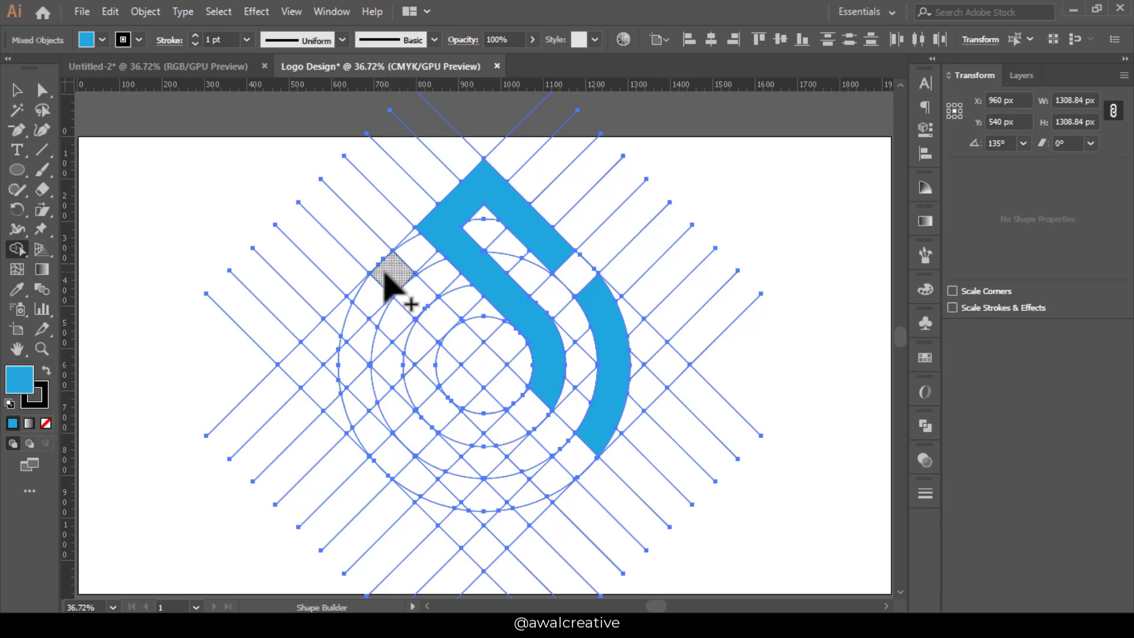
Step: Check the finished drop logo in the Untitled-2 document and return to the Logo Design document
click(236, 68)
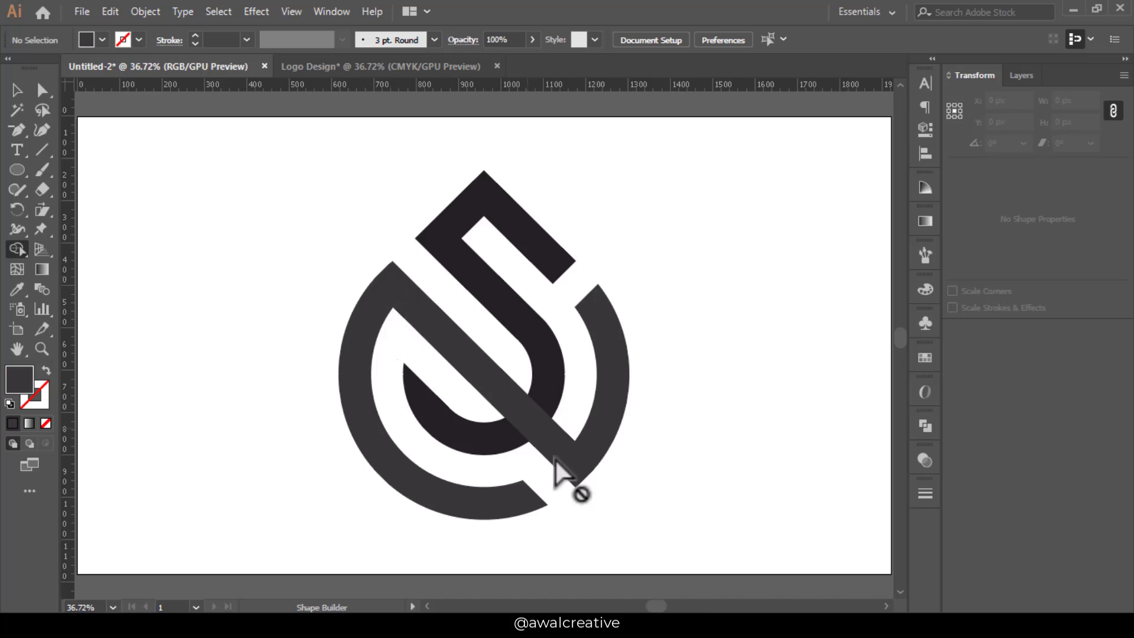
click(424, 73)
key(ctrl+a)
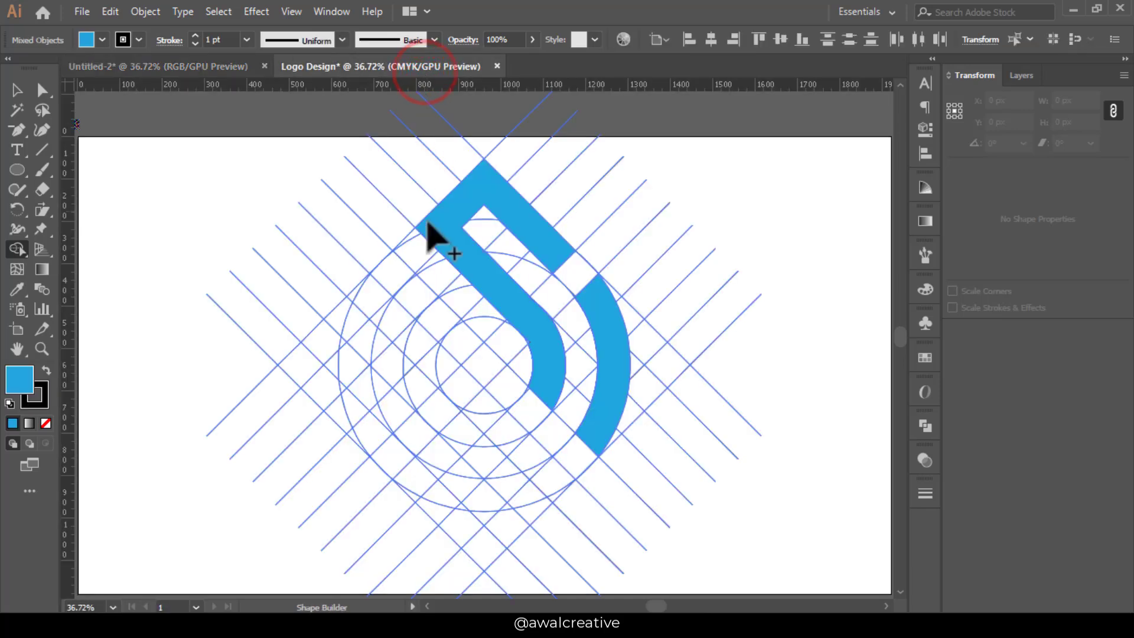
Step: Merge the cells between the two outer circles along the left and bottom into one blue arc, including the leftover slivers on its edges
mouse_move(399, 272)
mouse_down()
mouse_move(370, 298)
mouse_move(351, 384)
mouse_up()
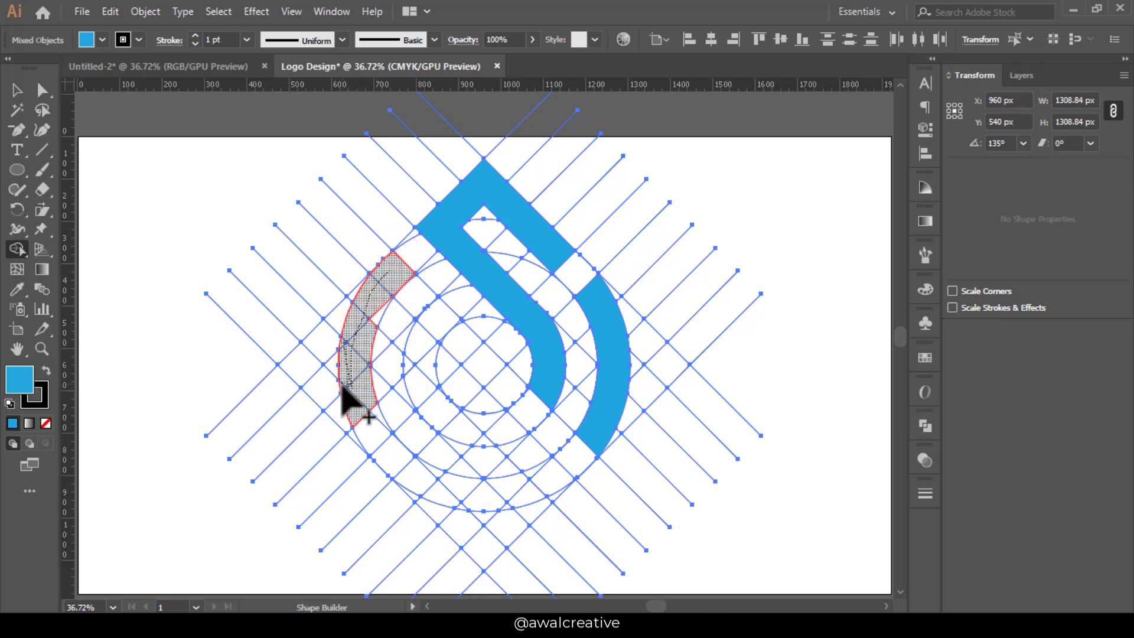
drag(454, 496, 517, 502)
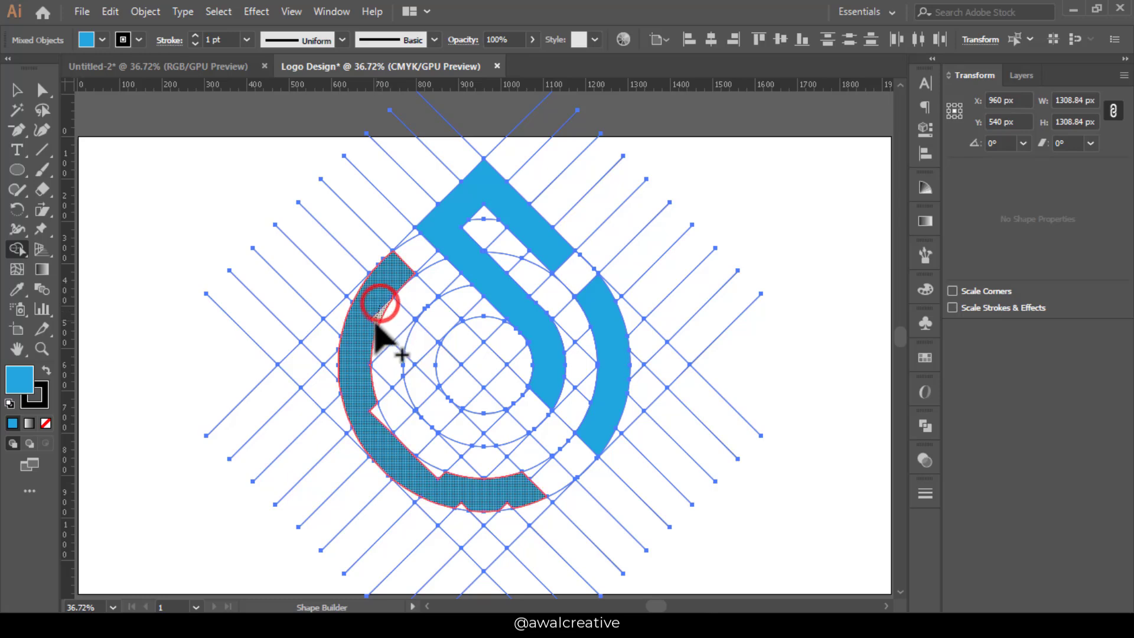
drag(376, 325, 367, 339)
mouse_move(381, 425)
mouse_down()
mouse_move(387, 463)
mouse_move(410, 462)
mouse_move(453, 500)
mouse_move(499, 511)
mouse_up()
key(ctrl)
key(ctrl+z)
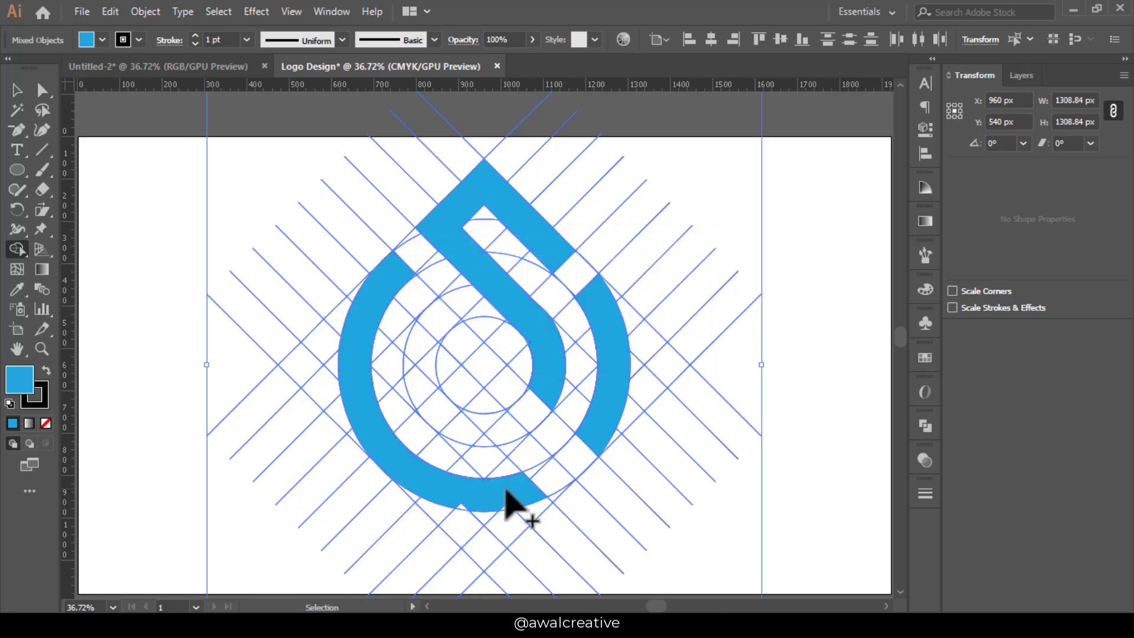
mouse_move(504, 506)
mouse_down()
mouse_move(480, 508)
mouse_move(378, 448)
mouse_up()
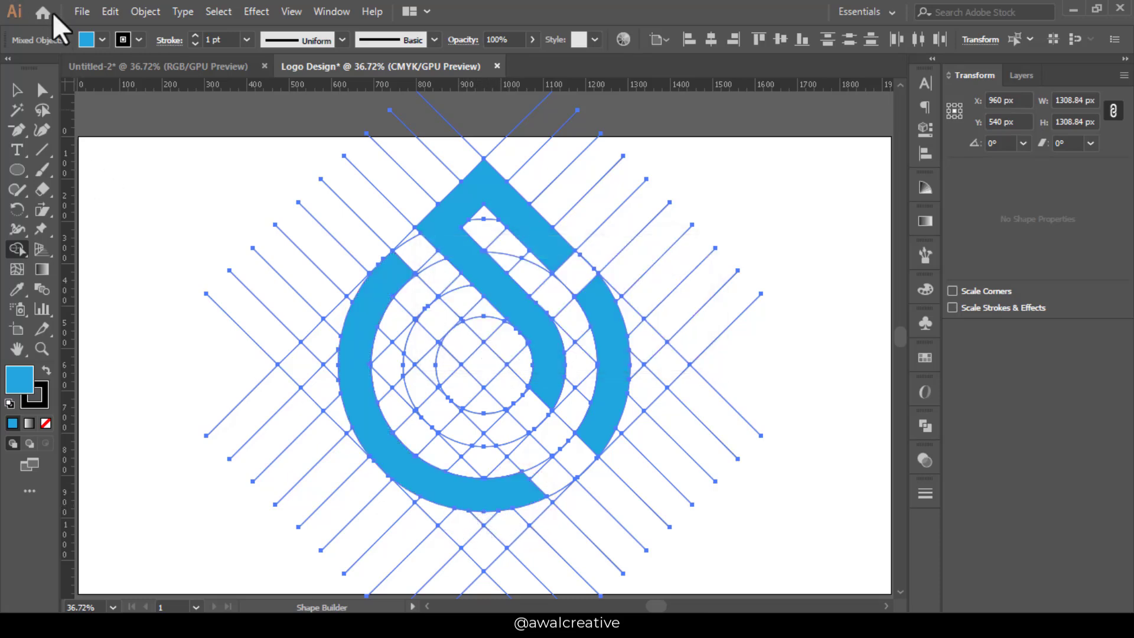
Step: Merge the diagonal bar joining the left and right outer arcs, and fill the inner ring's lower arc
mouse_move(389, 265)
mouse_down()
mouse_move(485, 371)
mouse_move(588, 444)
mouse_move(600, 279)
mouse_up()
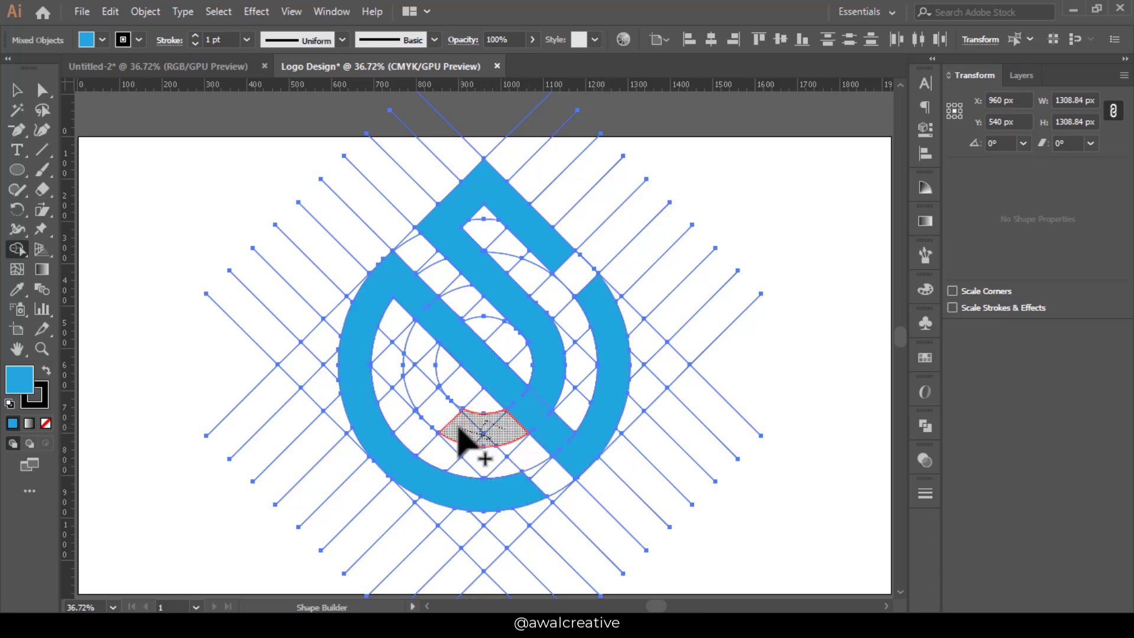
click(409, 373)
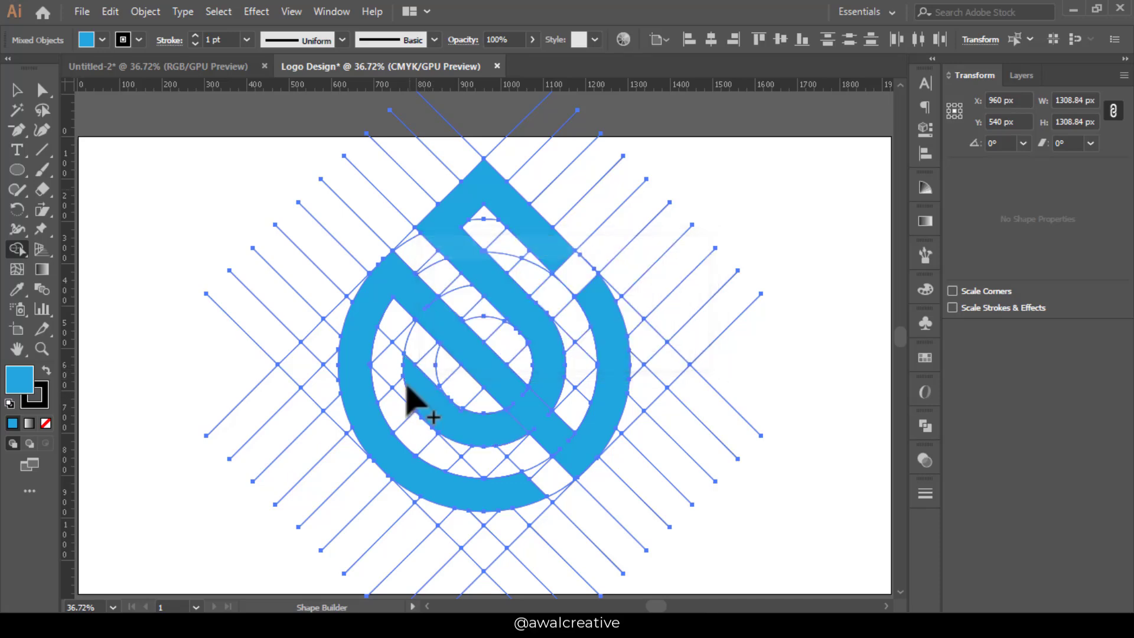
Step: Recolour the chevron and its curved inner band red with the Shape Builder
click(102, 40)
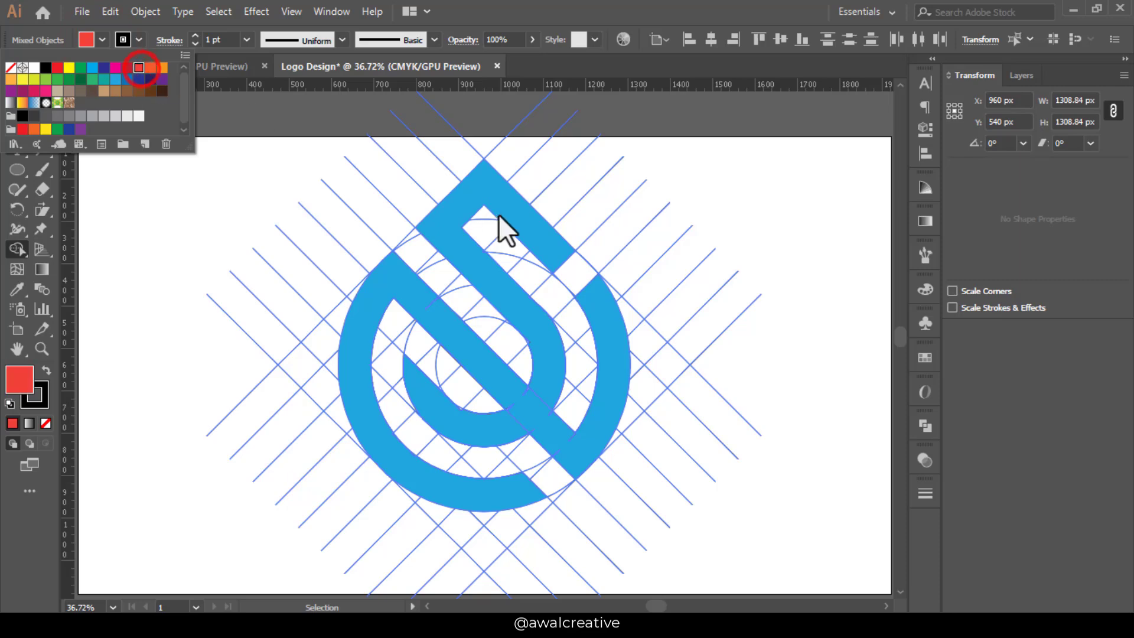
click(491, 190)
click(473, 183)
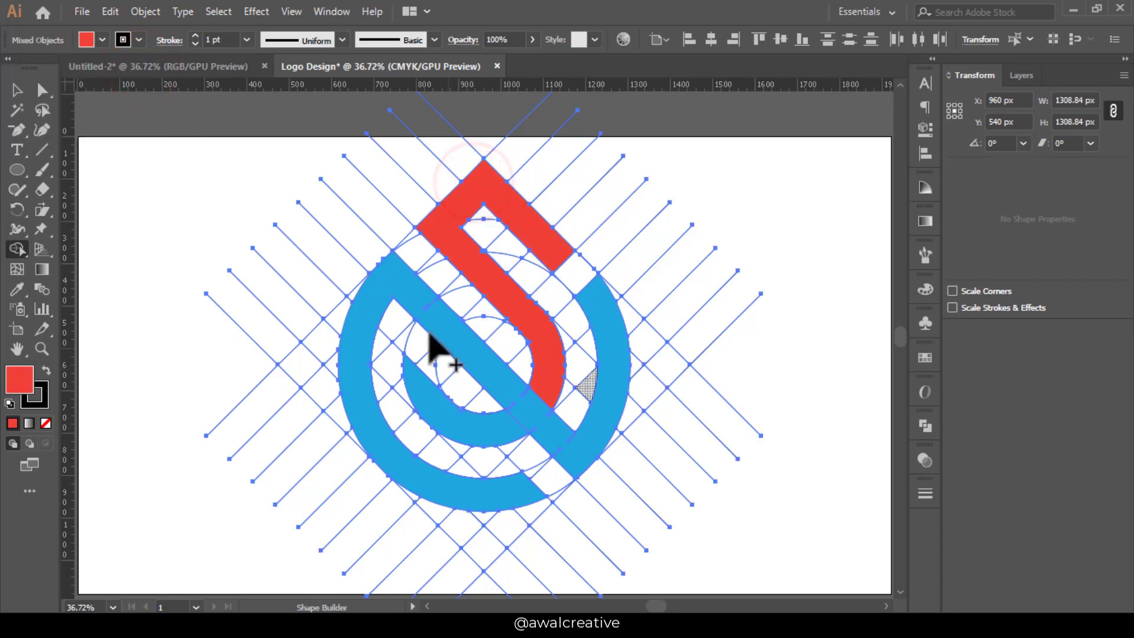
key(ctrl+shift+a)
Step: Recolour the outer arcs, the diagonal bar and the inner lower arc orange
click(101, 40)
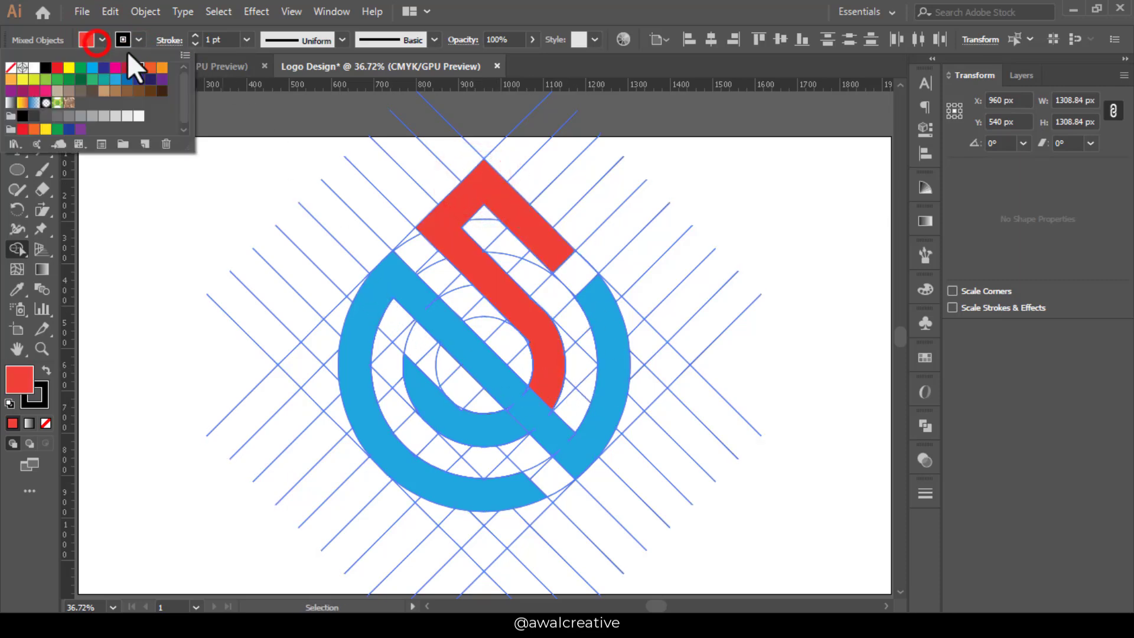
click(161, 76)
click(381, 300)
key(ctrl+a)
mouse_move(379, 274)
mouse_down()
mouse_move(463, 450)
mouse_move(508, 447)
mouse_up()
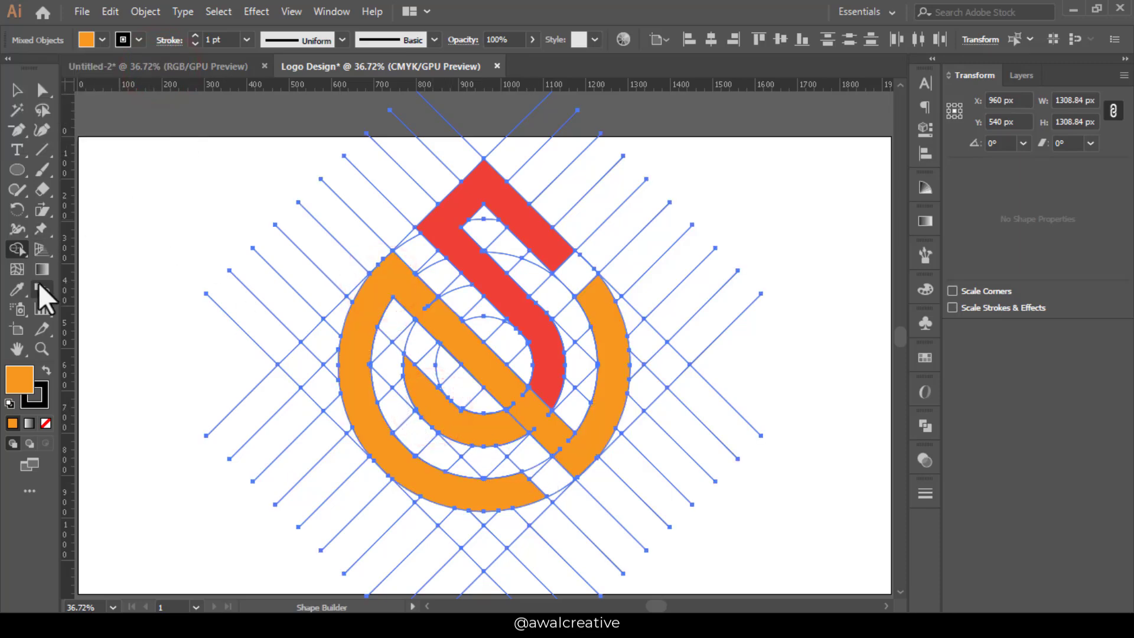
Step: Examine the edges of the red band and the right orange arc up close for unmerged slivers and notches
click(42, 349)
click(467, 183)
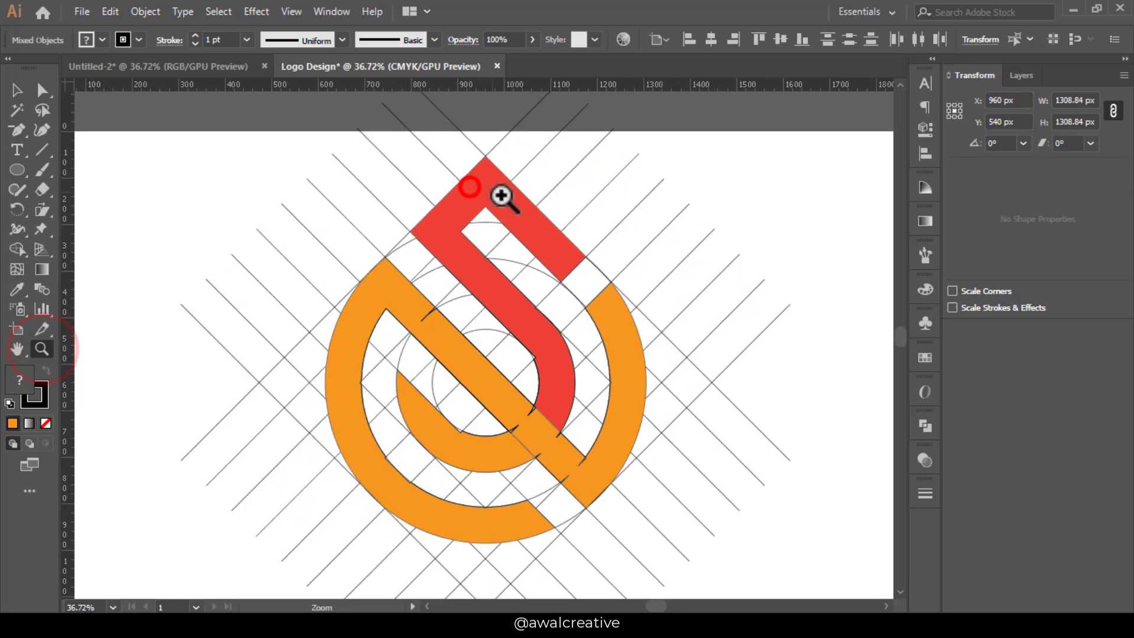
click(451, 217)
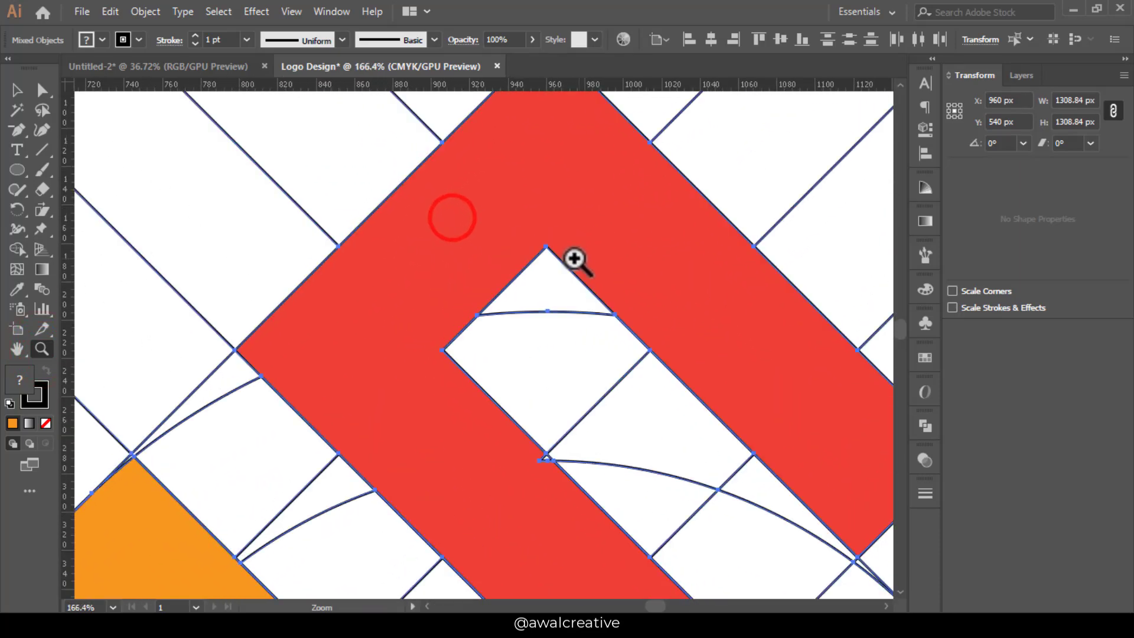
click(372, 258)
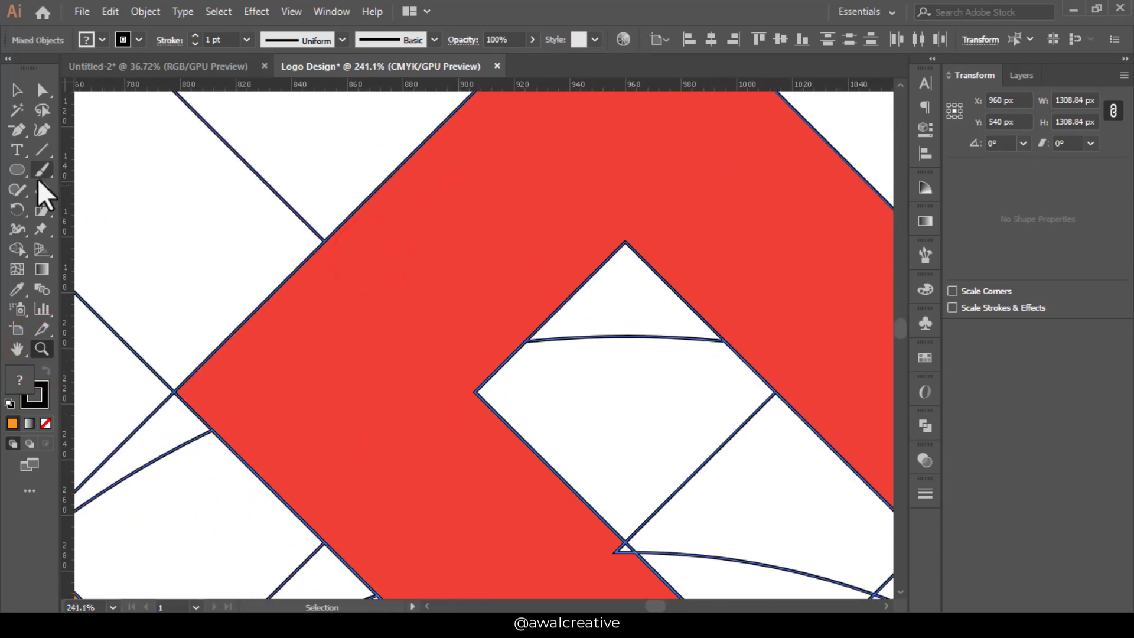
drag(580, 203, 506, 331)
drag(541, 248, 516, 337)
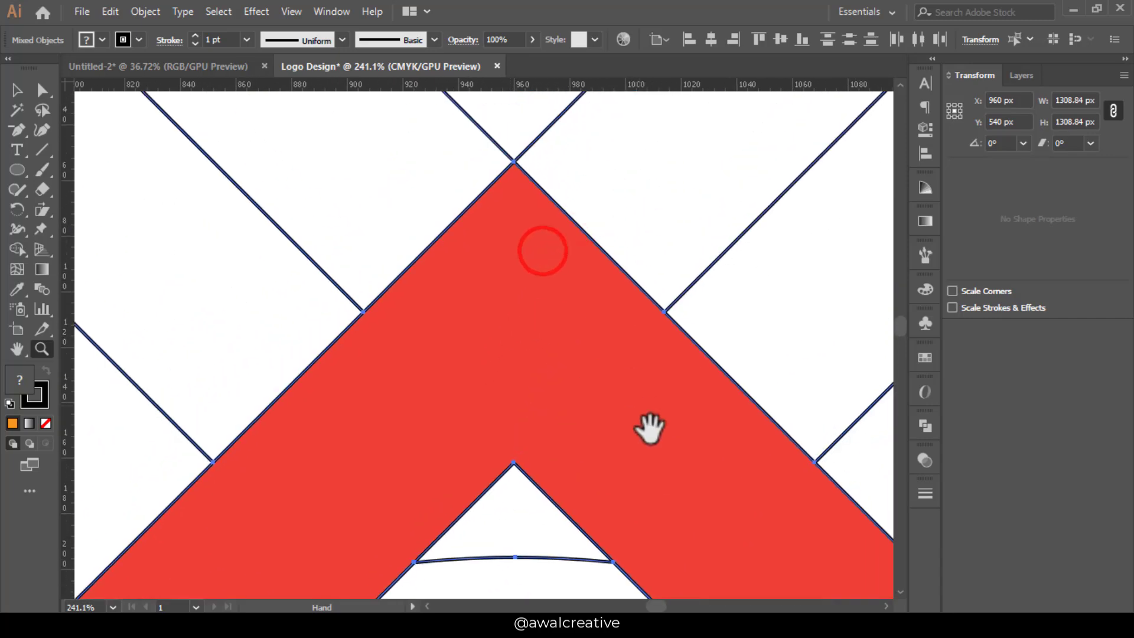
drag(659, 451, 570, 319)
drag(785, 488, 615, 311)
drag(724, 463, 573, 236)
drag(590, 188, 623, 210)
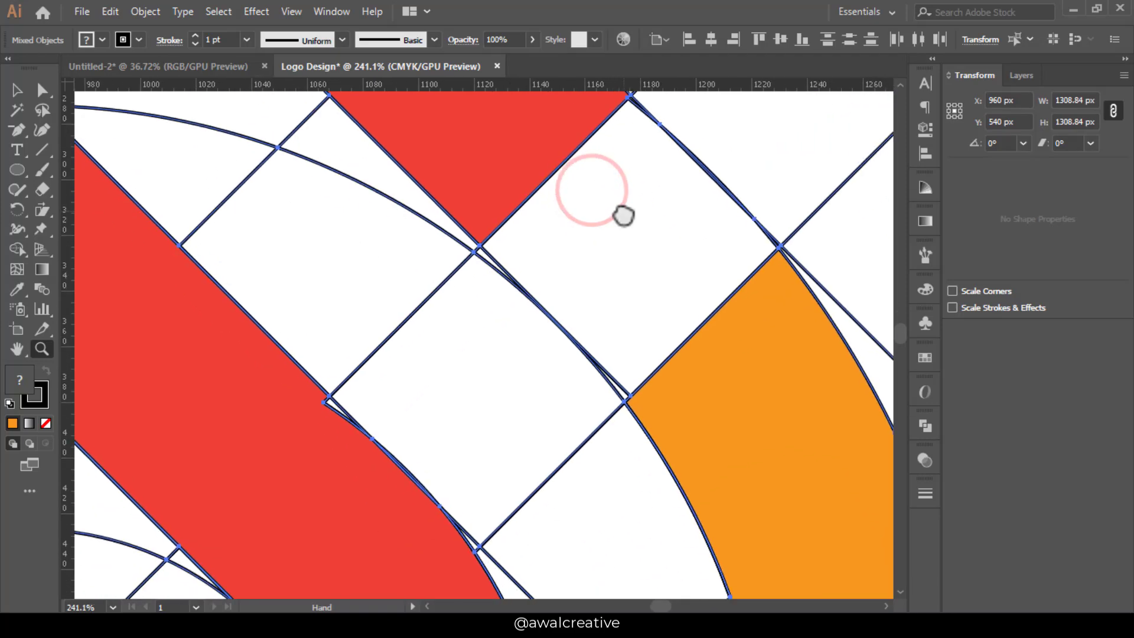
drag(795, 417, 603, 250)
drag(739, 466, 659, 209)
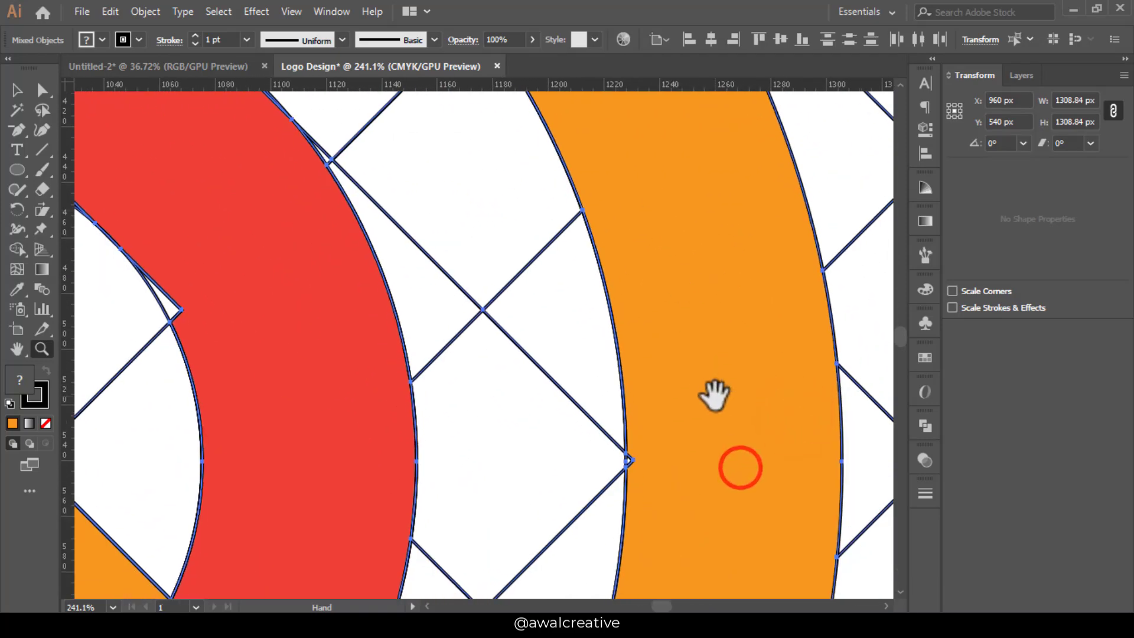
drag(717, 395, 697, 223)
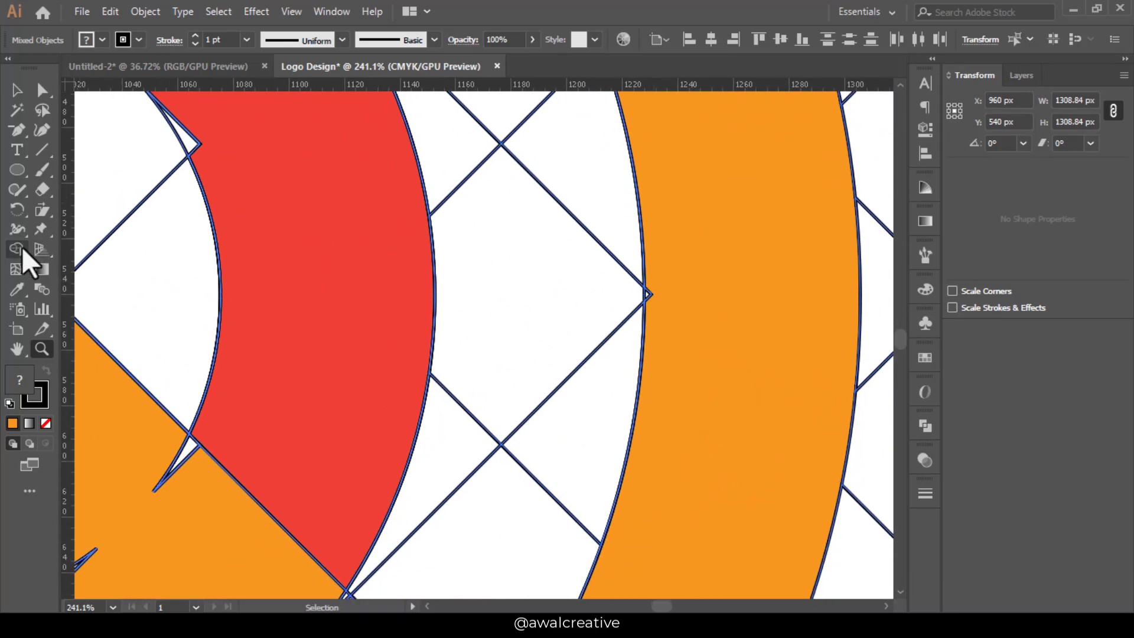
Step: Merge the notches on the right orange arc's inner edge, including the one at its corner with the diagonal bar, into the shape
click(655, 268)
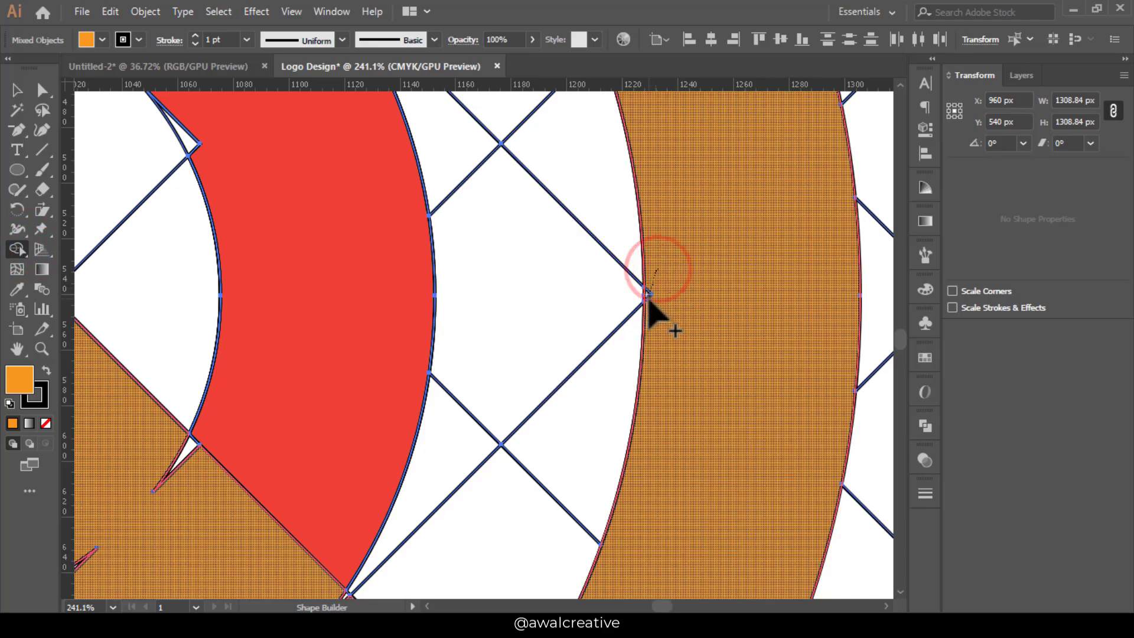
drag(744, 459, 770, 222)
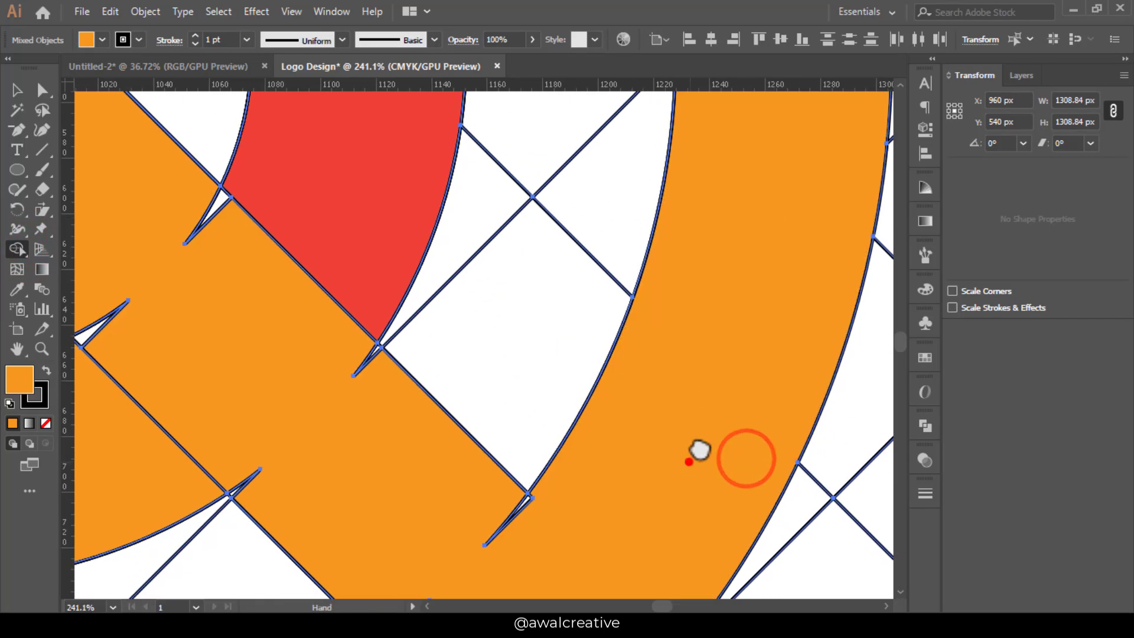
drag(688, 461, 805, 285)
drag(615, 322, 617, 324)
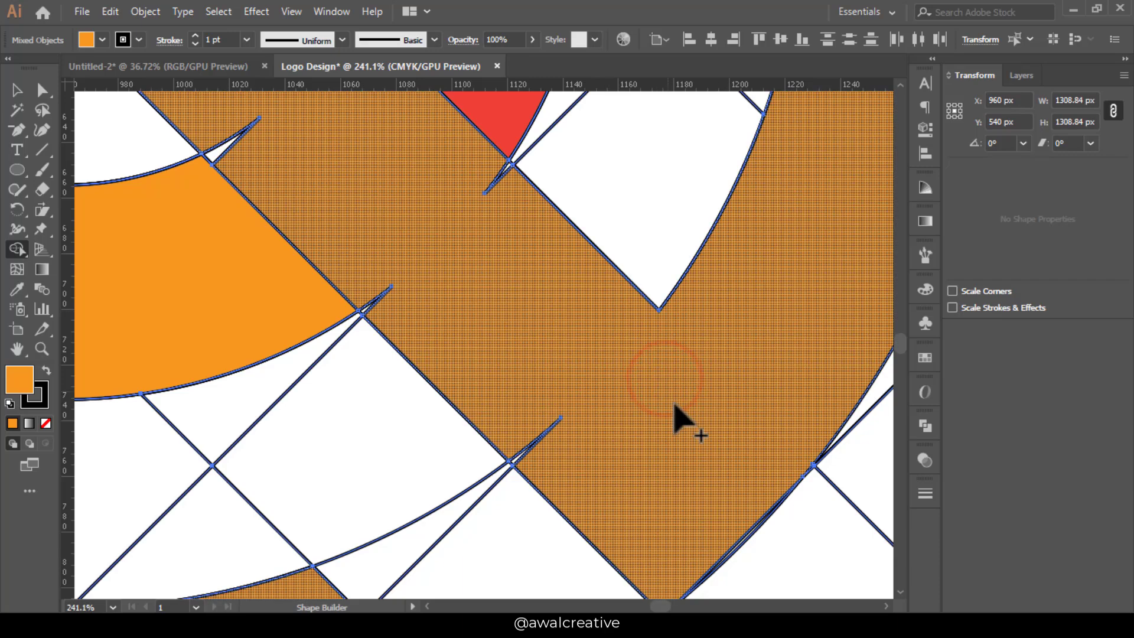
Step: Merge the white slivers cutting into both edges of the diagonal bar's lower half into the bar
drag(683, 502, 762, 336)
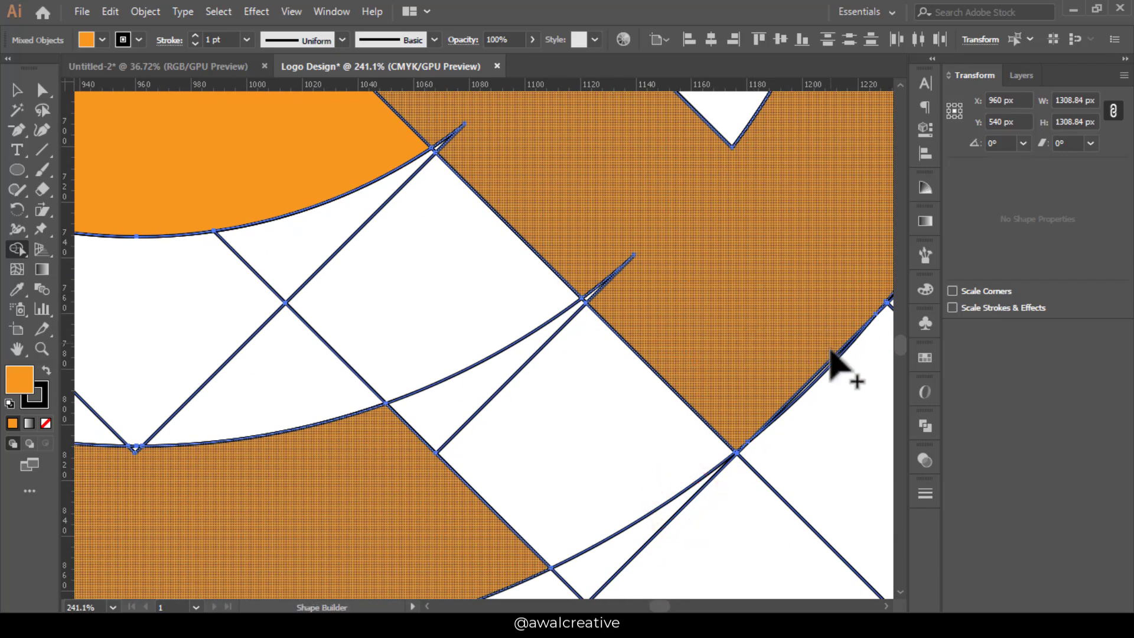
mouse_move(686, 337)
mouse_down()
mouse_move(640, 306)
mouse_move(736, 444)
mouse_up()
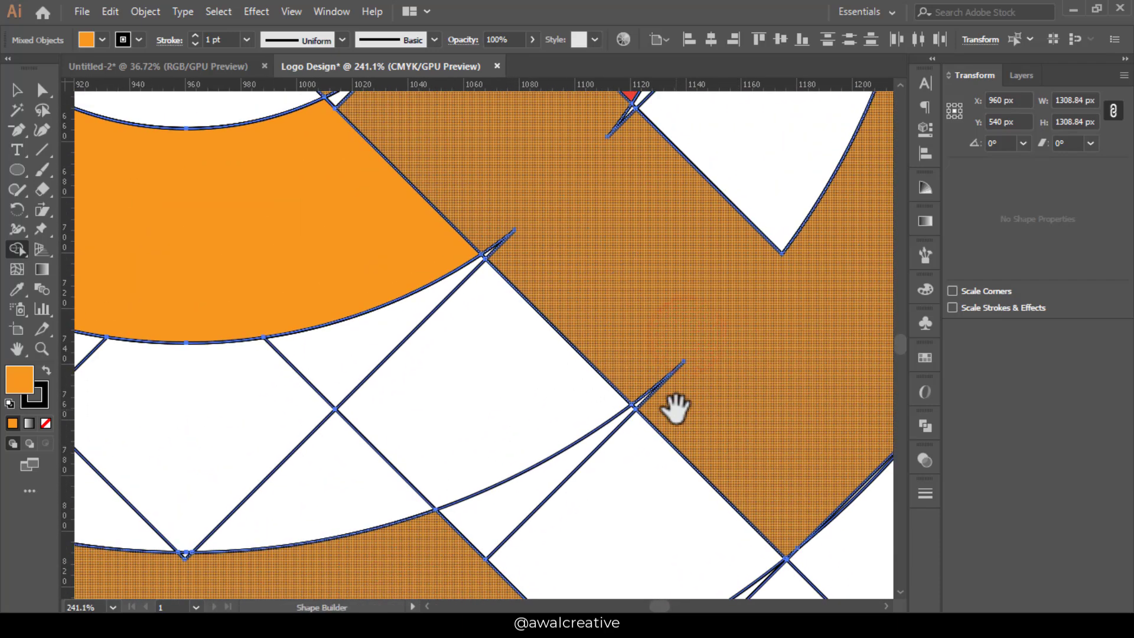
mouse_move(676, 402)
mouse_down()
mouse_move(658, 373)
mouse_move(635, 354)
mouse_move(623, 366)
mouse_move(546, 245)
mouse_move(488, 212)
mouse_up()
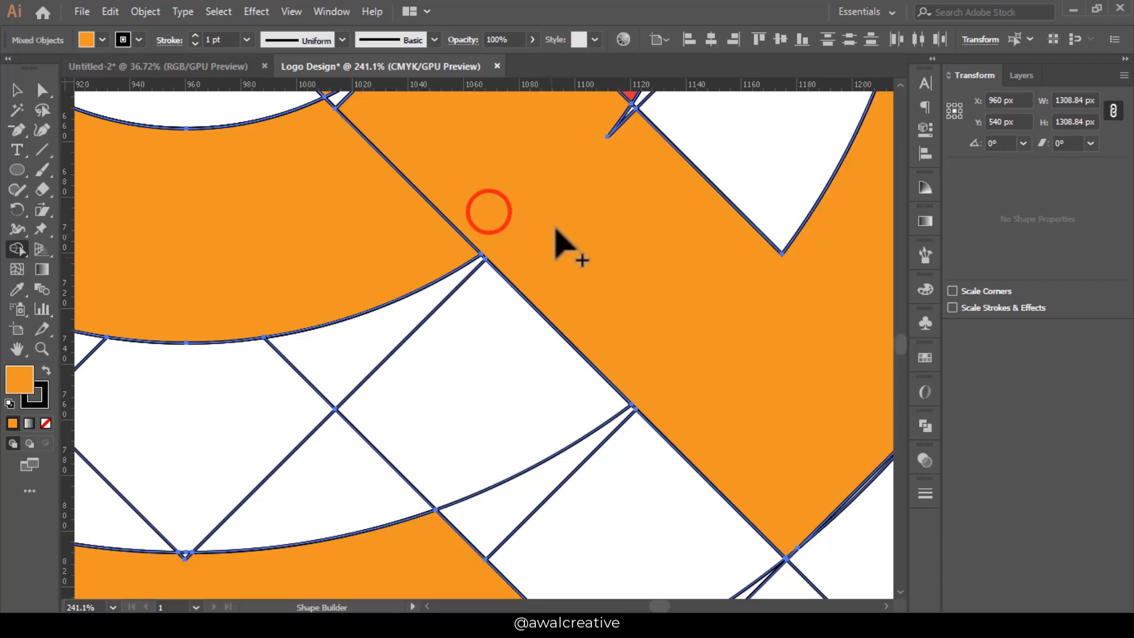
mouse_move(569, 201)
mouse_down()
mouse_move(689, 447)
mouse_move(738, 458)
mouse_move(729, 354)
mouse_move(621, 319)
mouse_up()
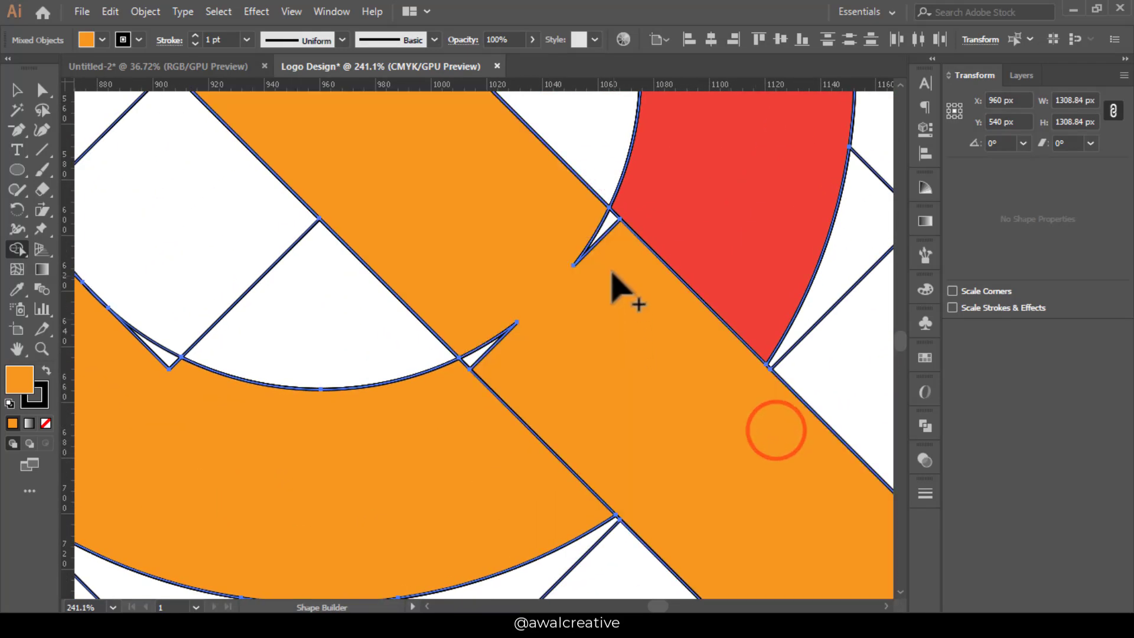
drag(610, 265, 568, 195)
mouse_move(456, 294)
mouse_down()
mouse_move(469, 340)
mouse_move(538, 402)
mouse_up()
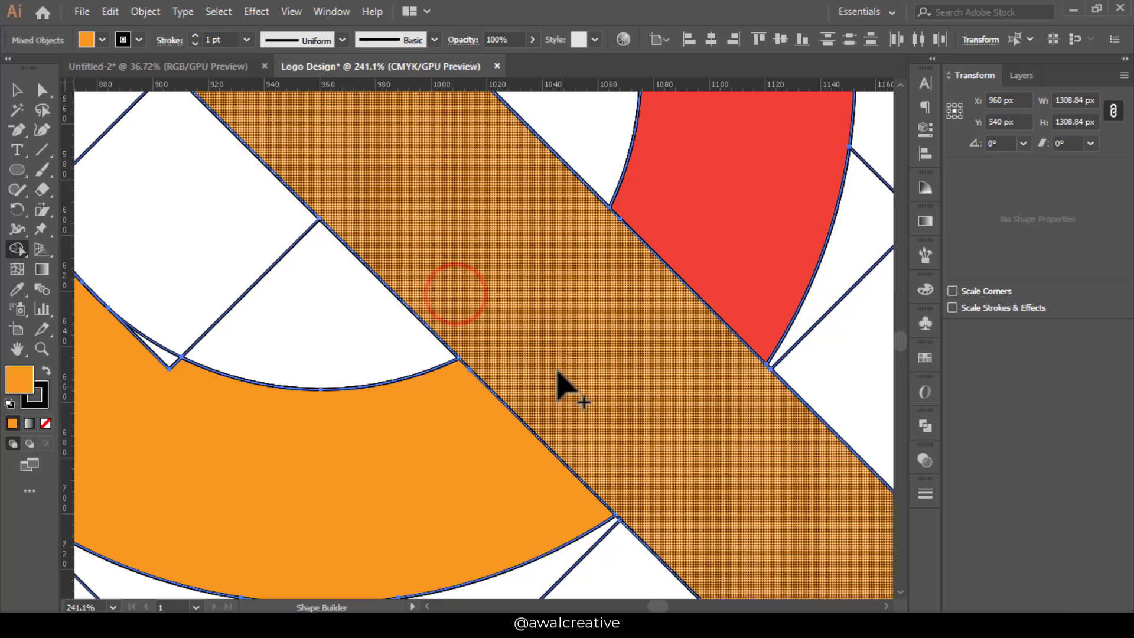
Step: Merge the corner slivers on the red curved band's inner and outer edges into it, recolouring the band orange
drag(490, 232, 696, 471)
drag(513, 286, 387, 376)
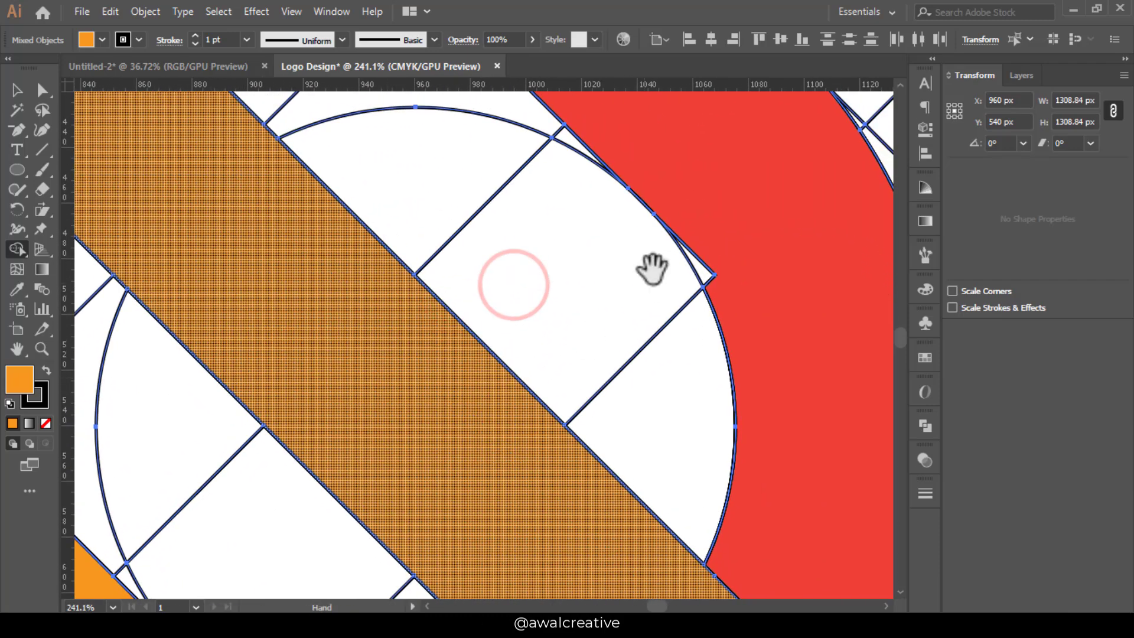
drag(704, 238, 701, 281)
drag(767, 319, 785, 274)
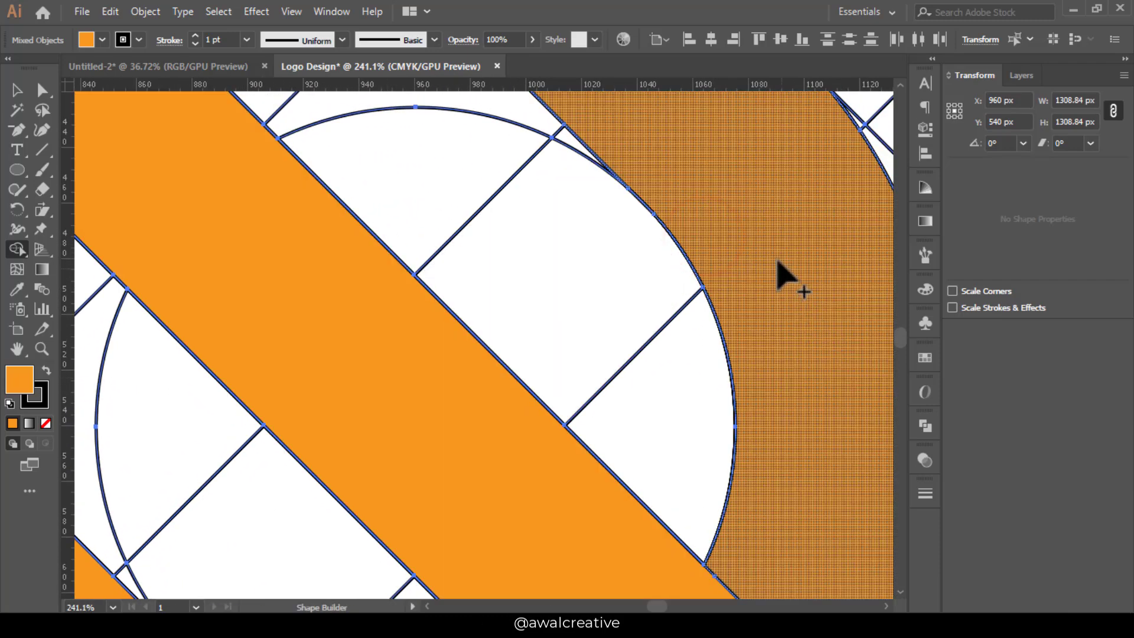
mouse_move(741, 205)
mouse_down()
mouse_move(803, 413)
mouse_move(850, 481)
mouse_up()
drag(834, 319, 831, 271)
Step: Merge the tiny triangular notch on the chevron's descending bar into the orange shape
drag(681, 250, 821, 514)
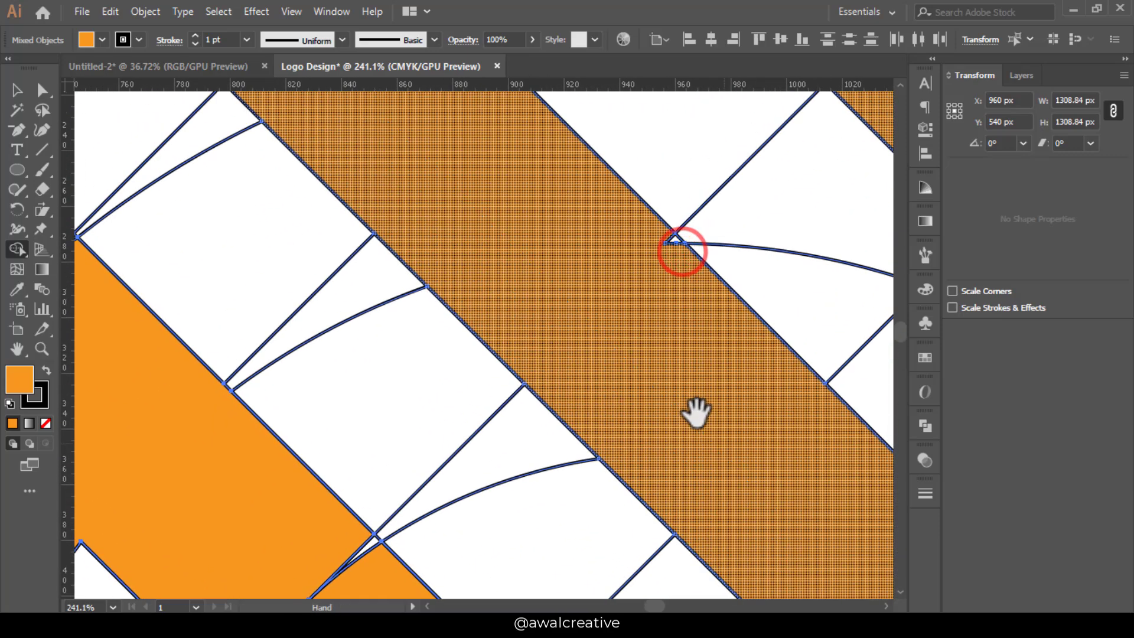
drag(680, 354, 774, 531)
drag(779, 455, 766, 411)
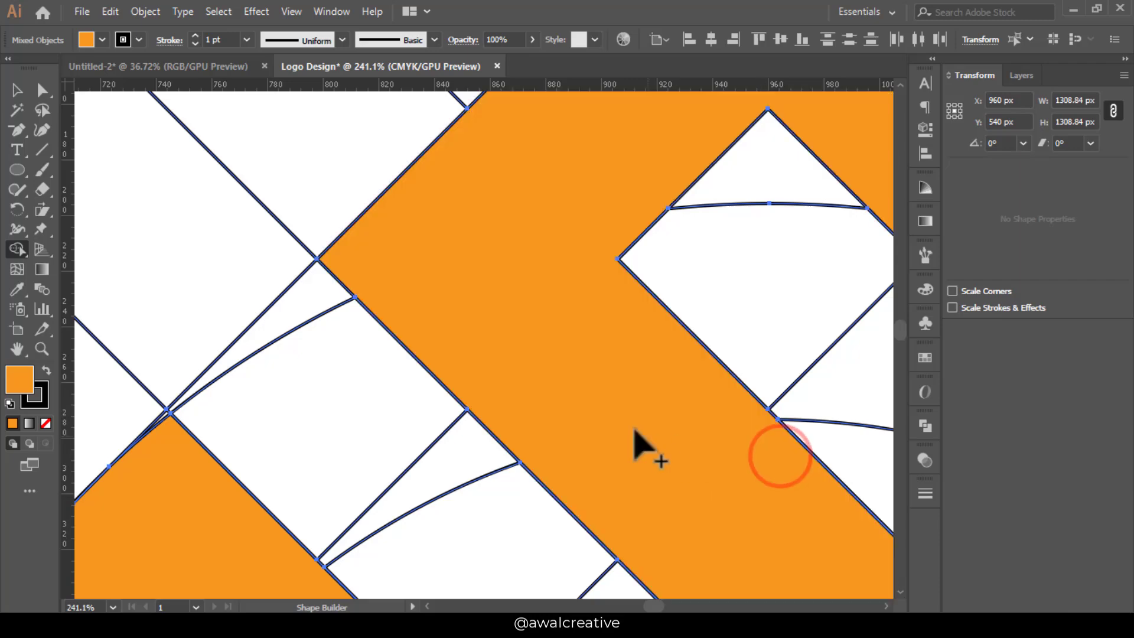
Step: Merge the thin sliver on the upper edge of the diagonal bar, near the left outer arc, into the bar
drag(613, 343, 800, 304)
drag(376, 497, 584, 307)
drag(630, 489, 665, 319)
drag(818, 398, 552, 379)
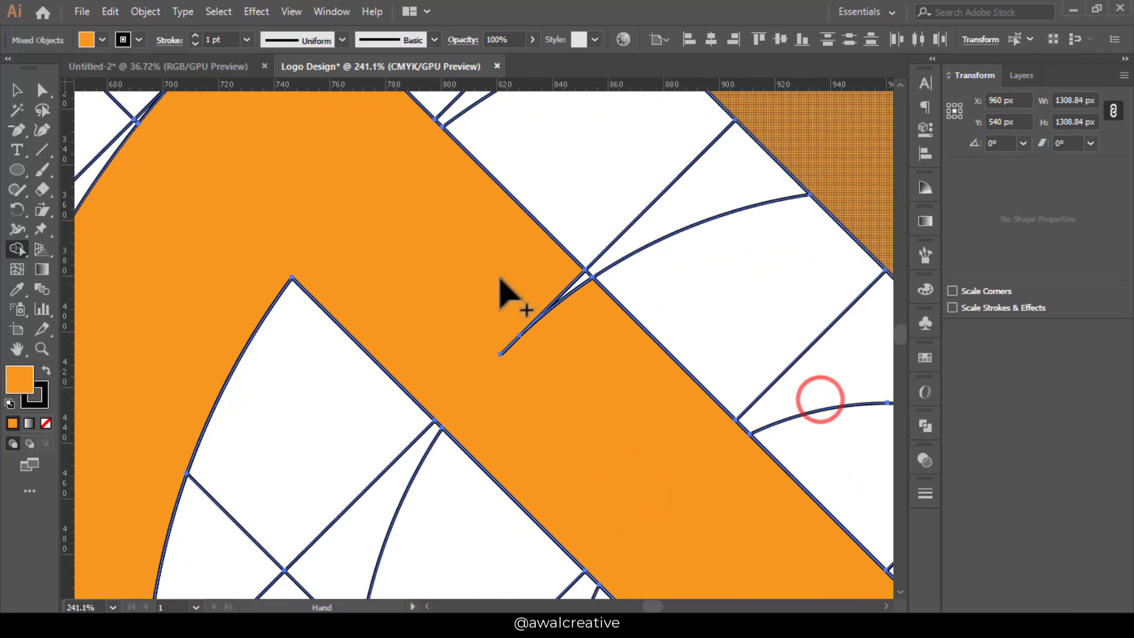
drag(512, 266, 600, 374)
Step: Merge the straight-edged slivers on the left outer arc's inner edge into the arc so its curve is smooth
mouse_move(496, 316)
mouse_down()
mouse_move(552, 430)
mouse_move(584, 467)
mouse_up()
drag(681, 524, 509, 240)
drag(643, 441, 504, 253)
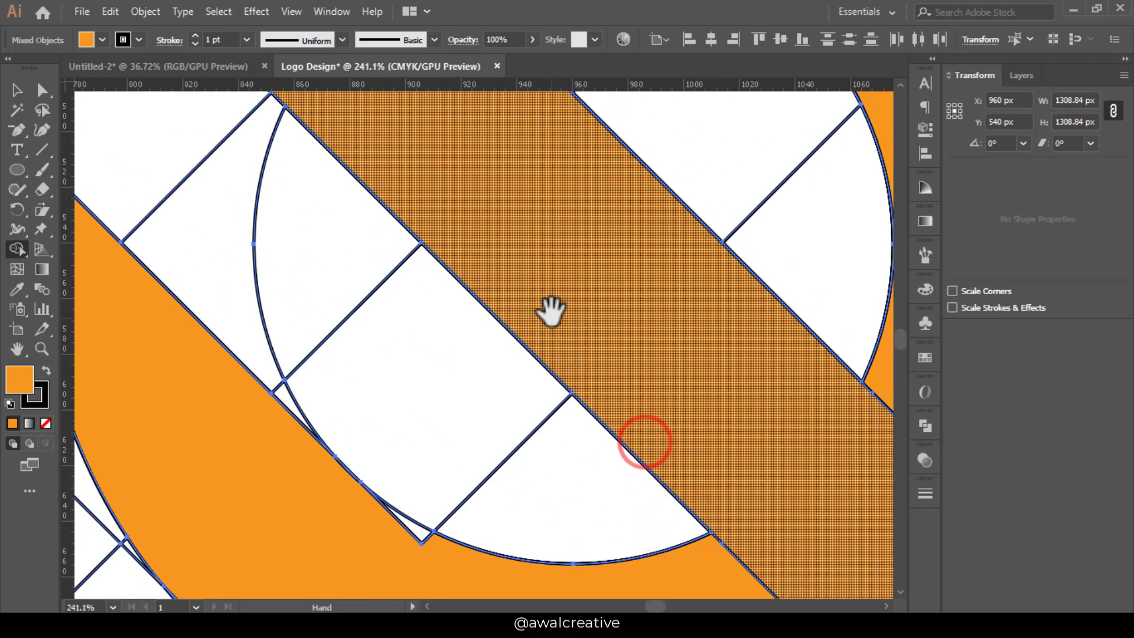
drag(551, 308, 858, 517)
drag(559, 235, 958, 550)
drag(520, 448, 614, 240)
drag(582, 491, 537, 203)
mouse_move(573, 248)
mouse_down()
mouse_move(583, 283)
mouse_move(497, 343)
mouse_up()
drag(516, 500, 468, 245)
drag(504, 360, 374, 316)
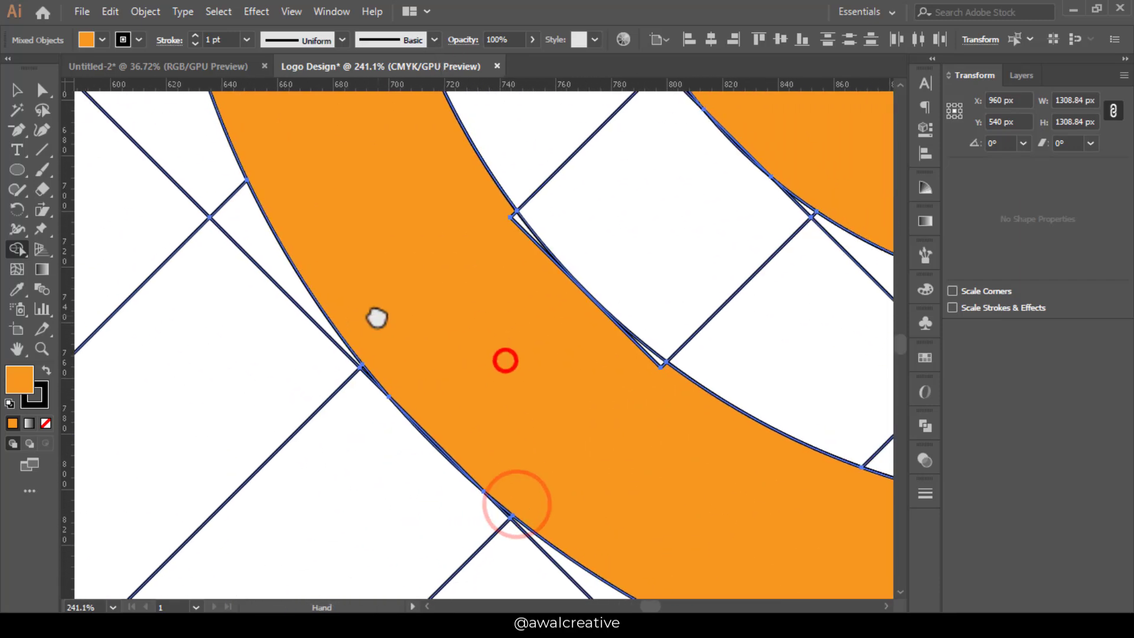
mouse_move(480, 198)
mouse_down()
mouse_move(519, 225)
mouse_move(594, 432)
mouse_up()
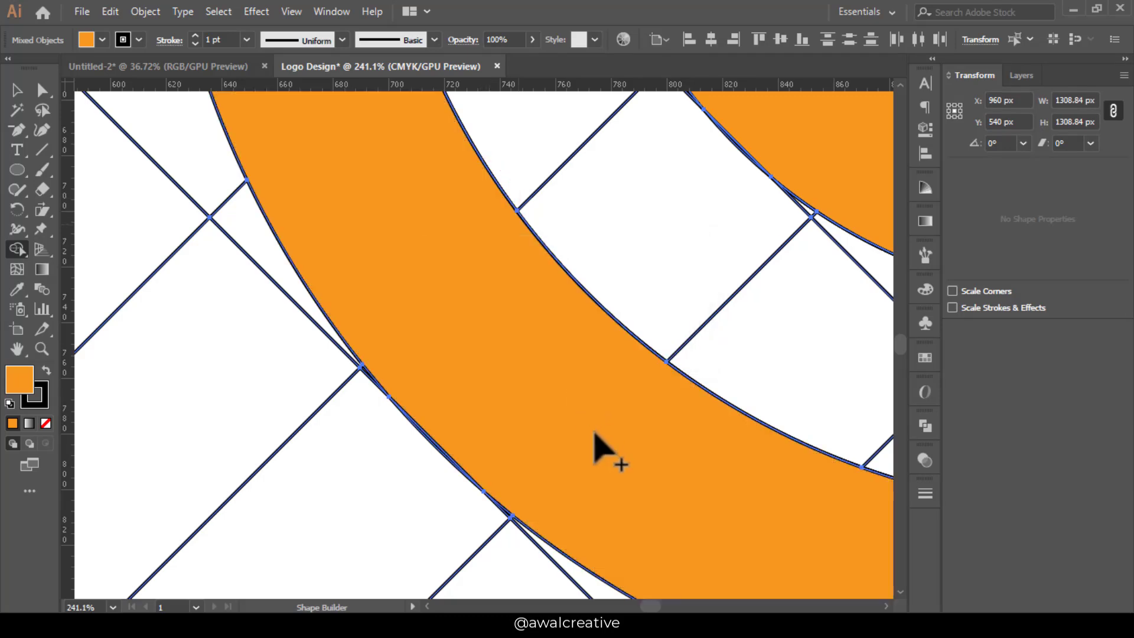
Step: Merge the small pointed notch at the lowest point of the outer arc's inner edge into the arc
drag(699, 524, 301, 333)
drag(562, 441, 439, 422)
drag(572, 318, 588, 300)
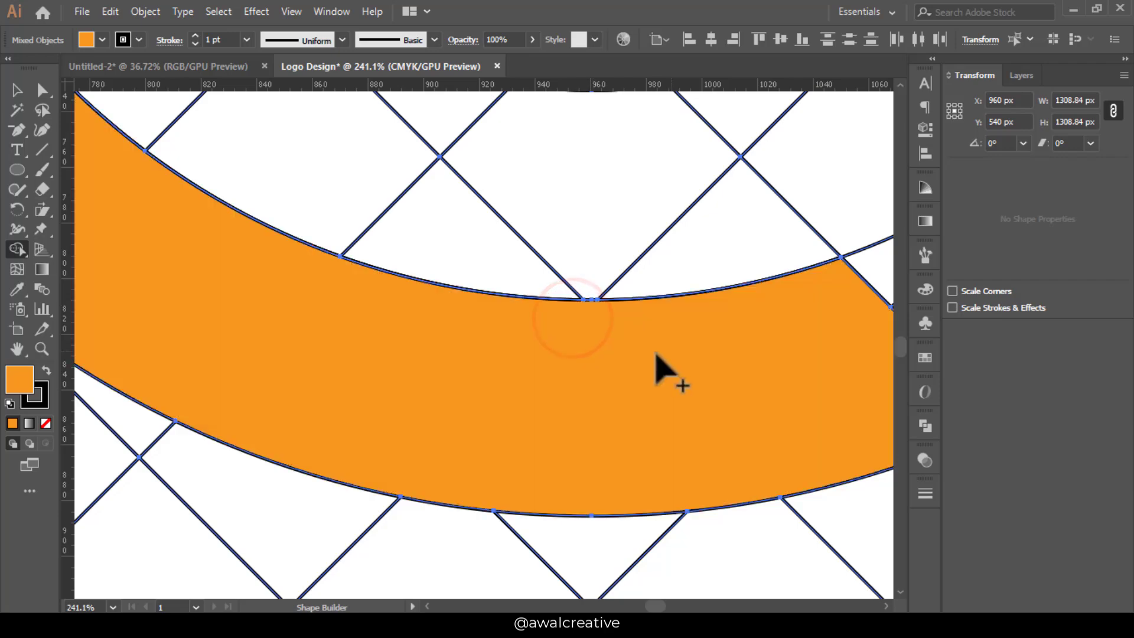
Step: Merge the pointed notch on the inner lower arc's upper edge into the arc
drag(772, 451, 358, 405)
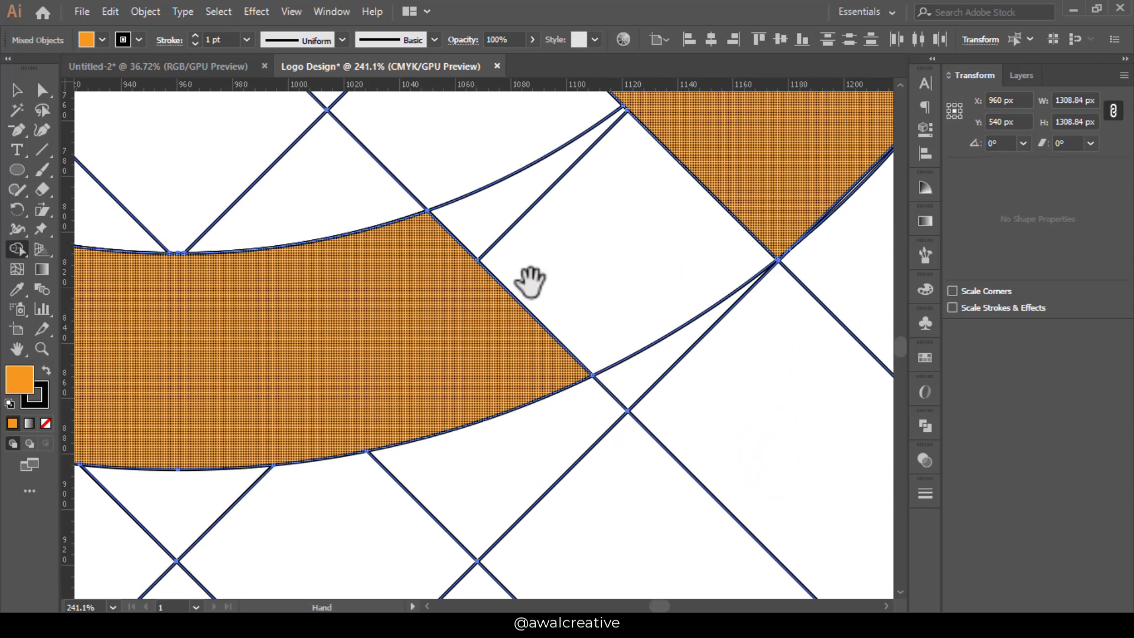
drag(699, 157, 805, 503)
drag(595, 249, 735, 481)
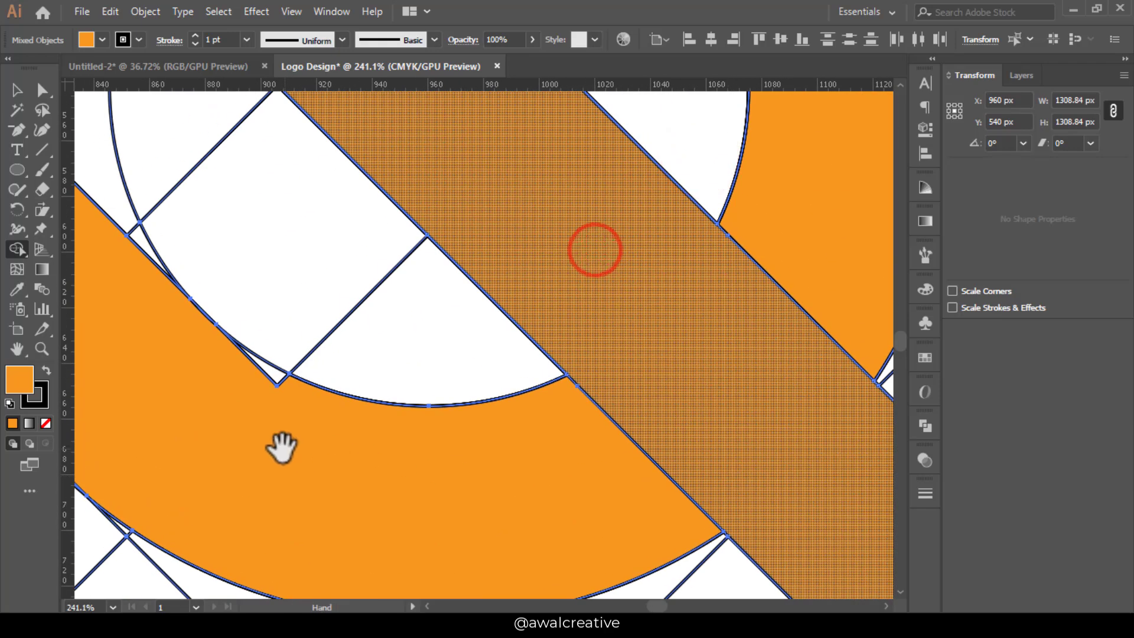
mouse_move(278, 448)
mouse_down()
mouse_move(521, 466)
mouse_move(520, 397)
mouse_move(506, 405)
mouse_up()
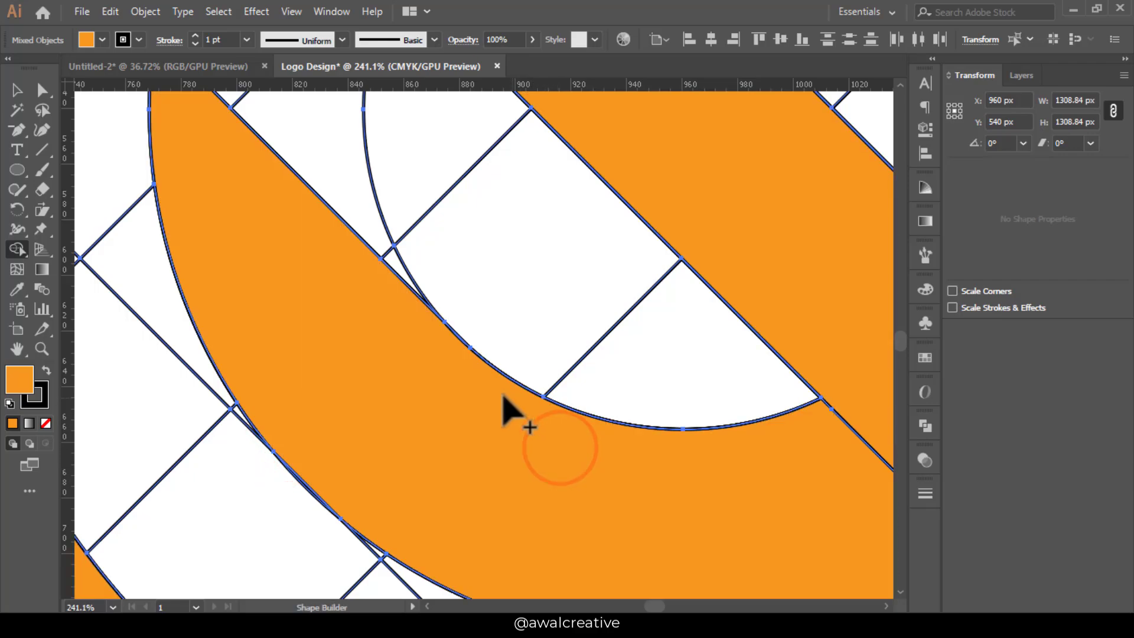
Step: Examine the edges of the inner arc, diagonal bar and chevron for leftover slivers, ending on the whole artboard
drag(356, 340, 445, 408)
drag(682, 301, 506, 387)
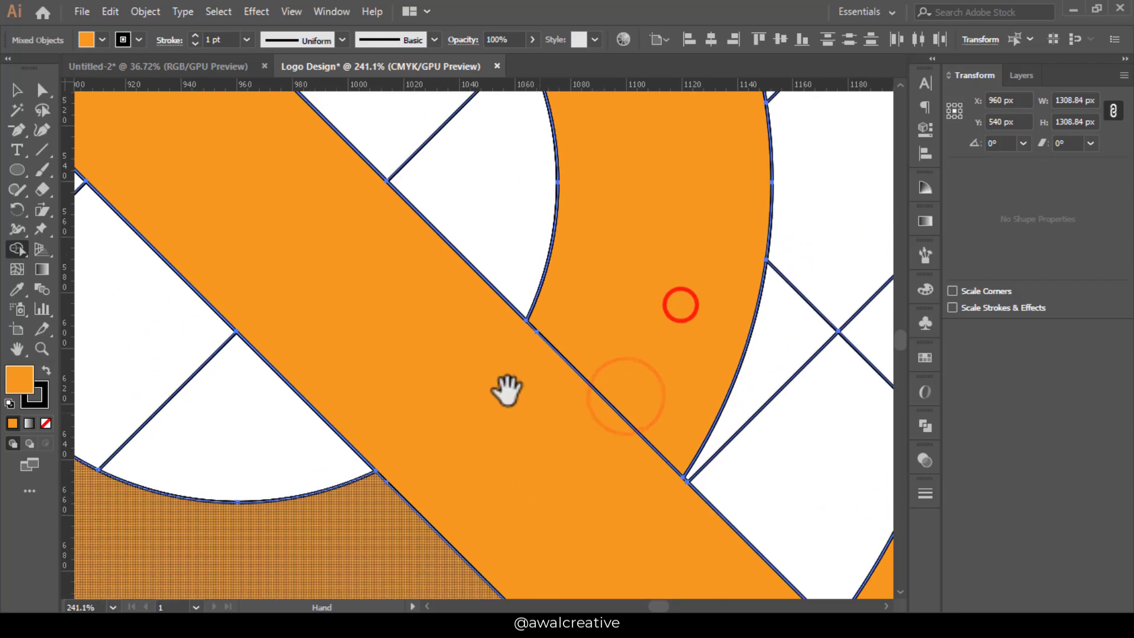
drag(666, 306, 607, 522)
drag(496, 367, 692, 534)
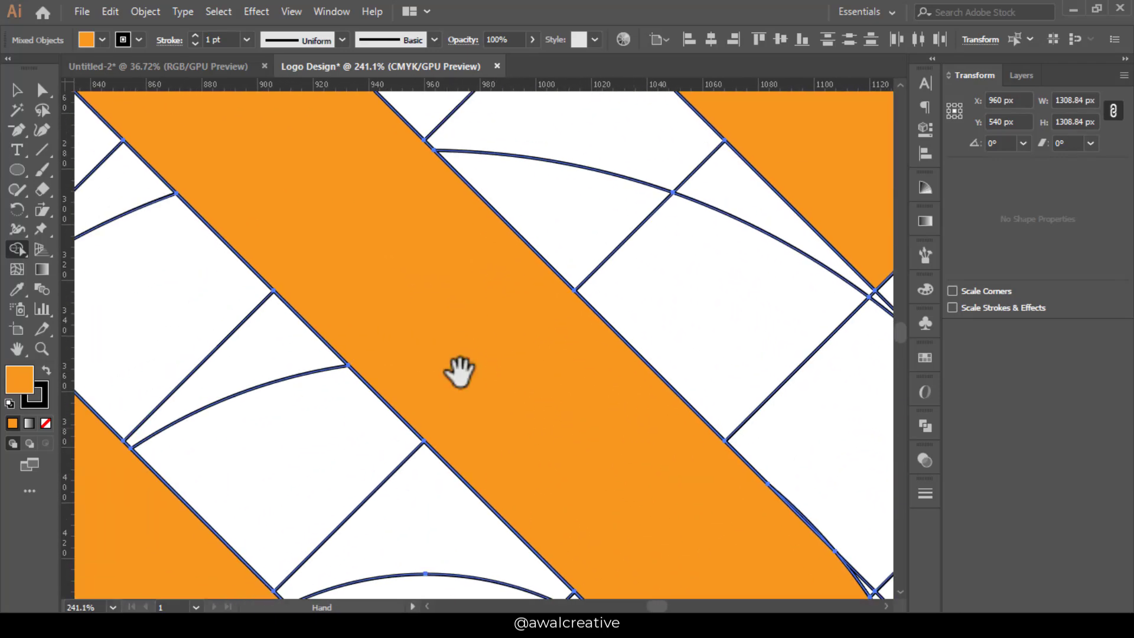
drag(380, 289, 648, 540)
drag(521, 400, 538, 430)
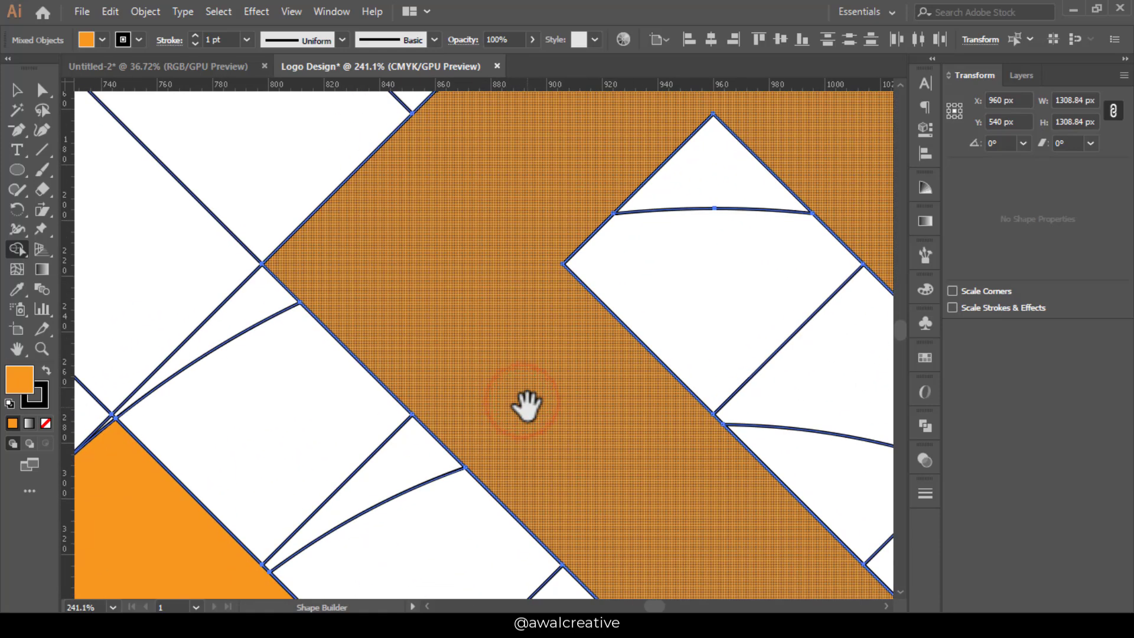
key(ctrl+0)
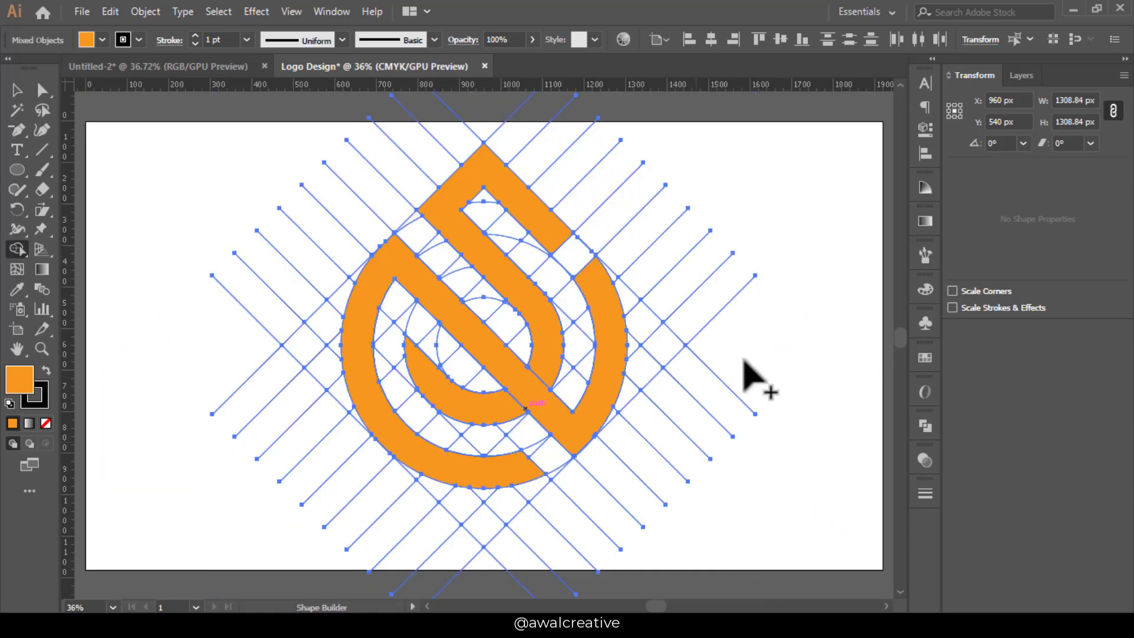
Step: Select all unfilled grid lines and circle segments with the Magic Wand and delete them, leaving only the orange logo shapes
click(18, 90)
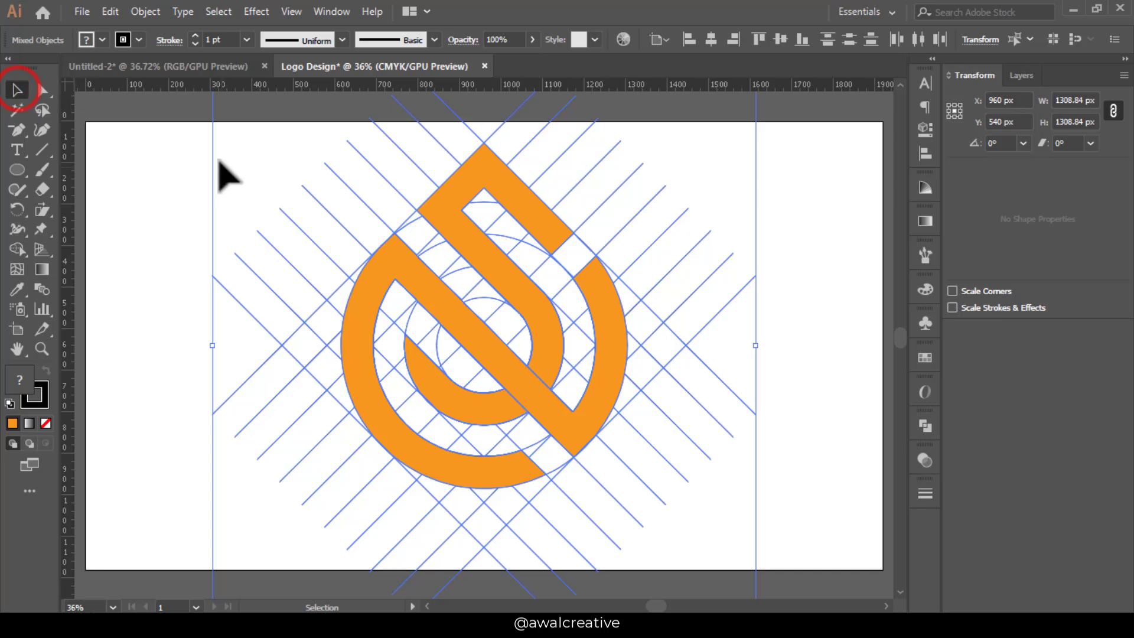
click(178, 152)
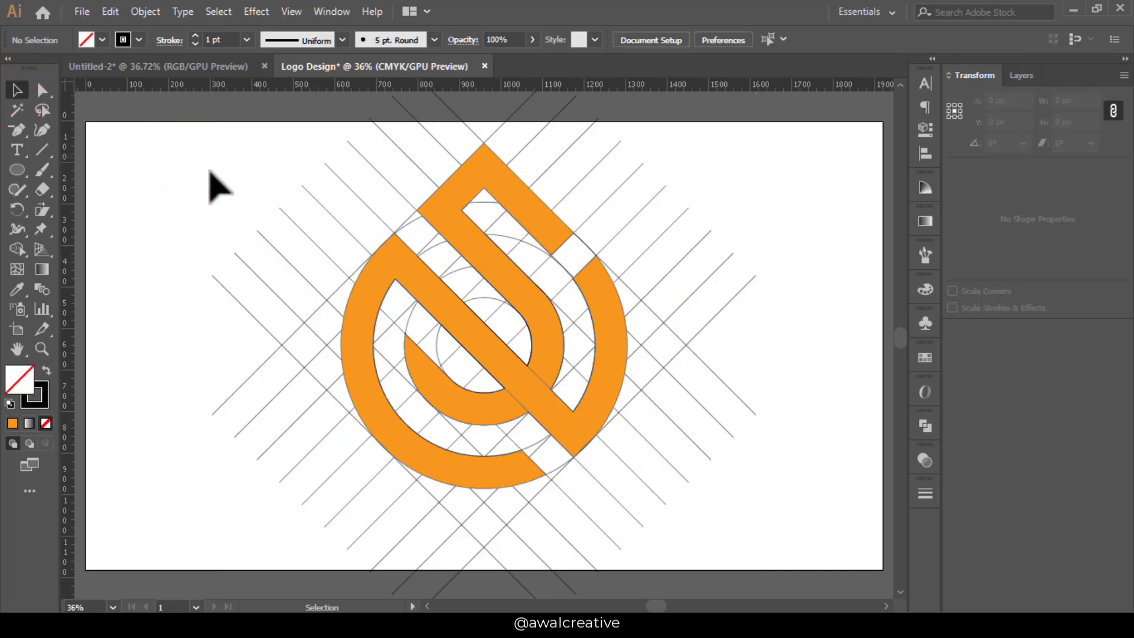
click(17, 110)
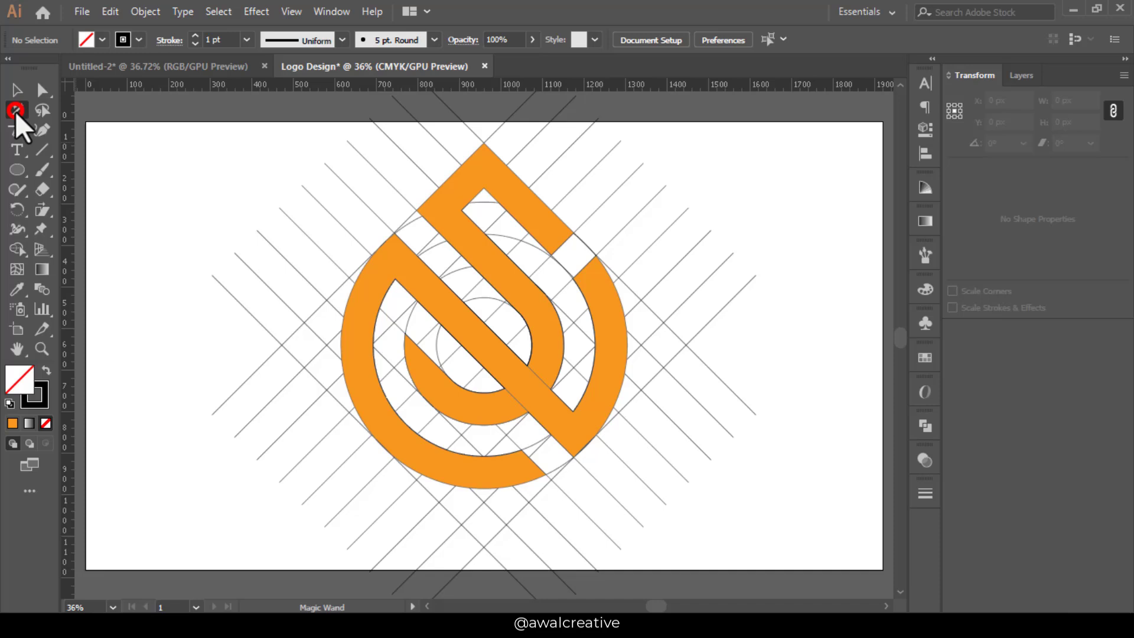
click(304, 272)
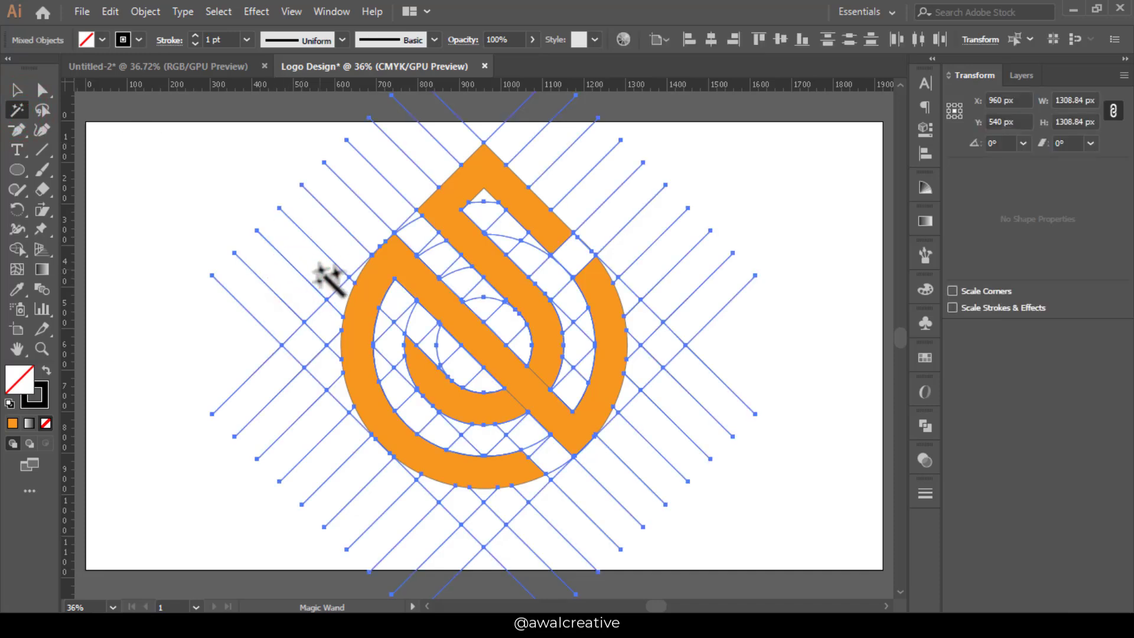
key(Delete)
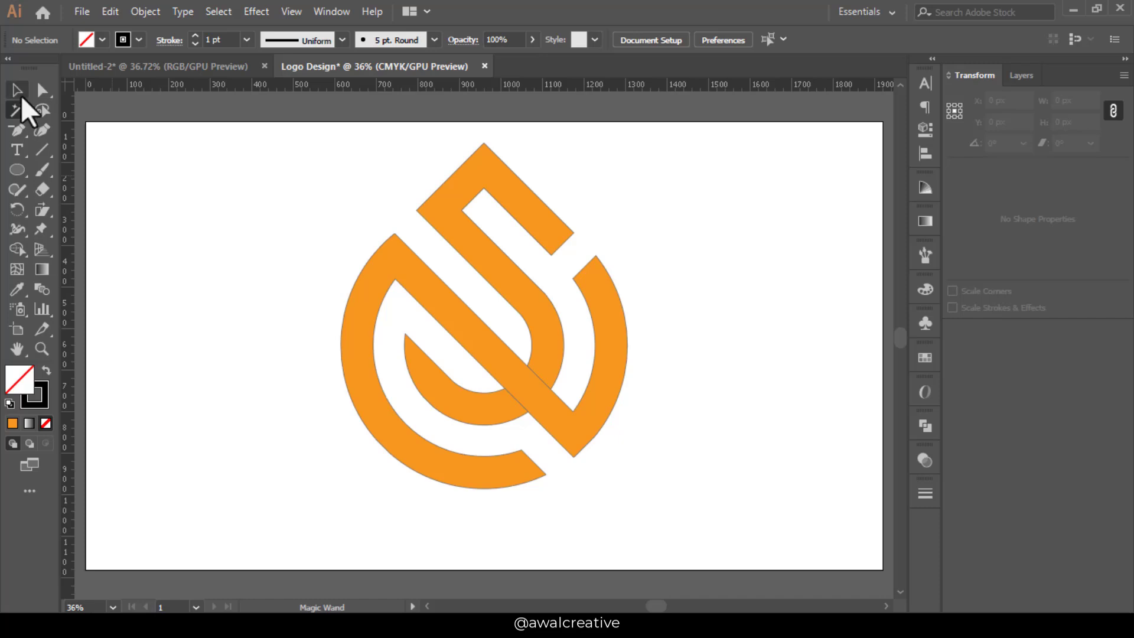
Step: Remove the black stroke from all the orange logo shapes by setting it to None
click(18, 92)
drag(256, 166, 685, 519)
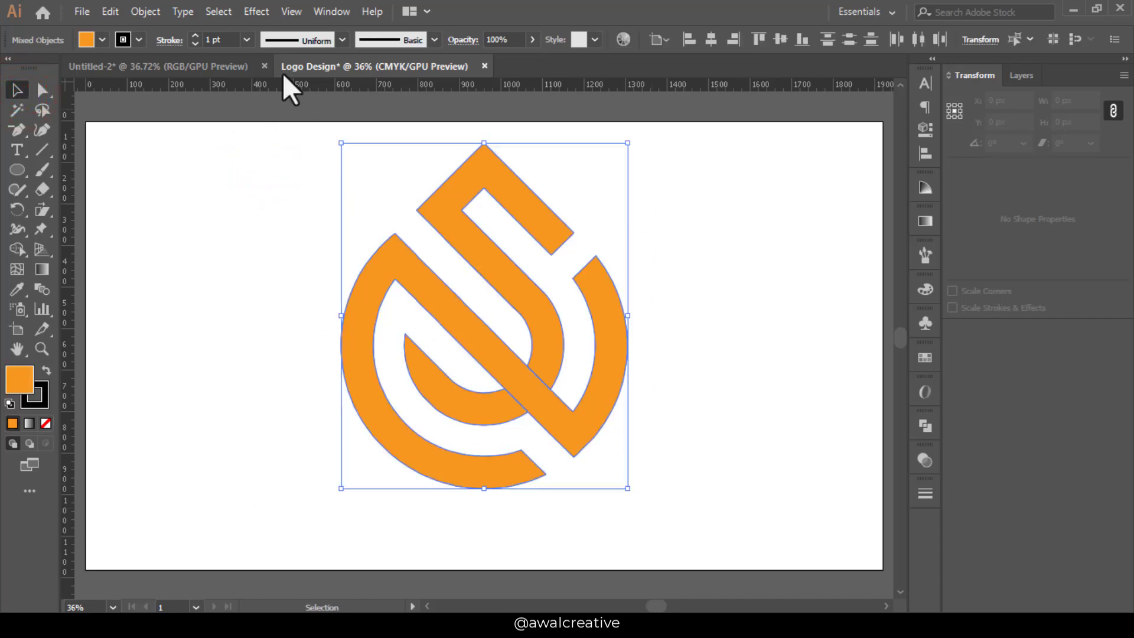
click(140, 40)
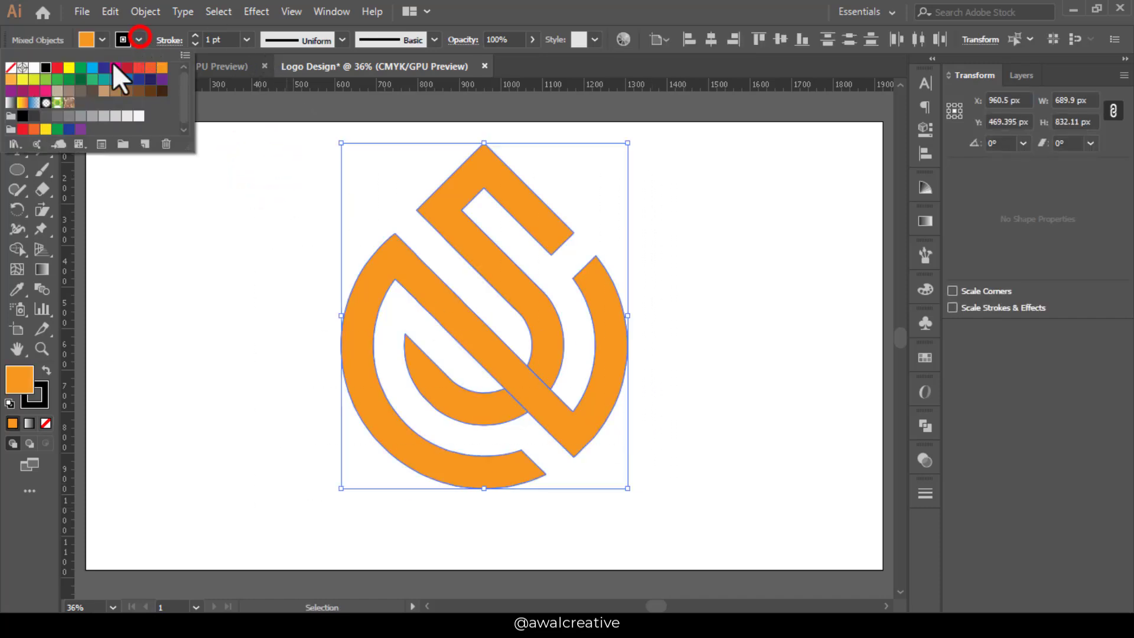
click(11, 67)
click(747, 298)
click(700, 243)
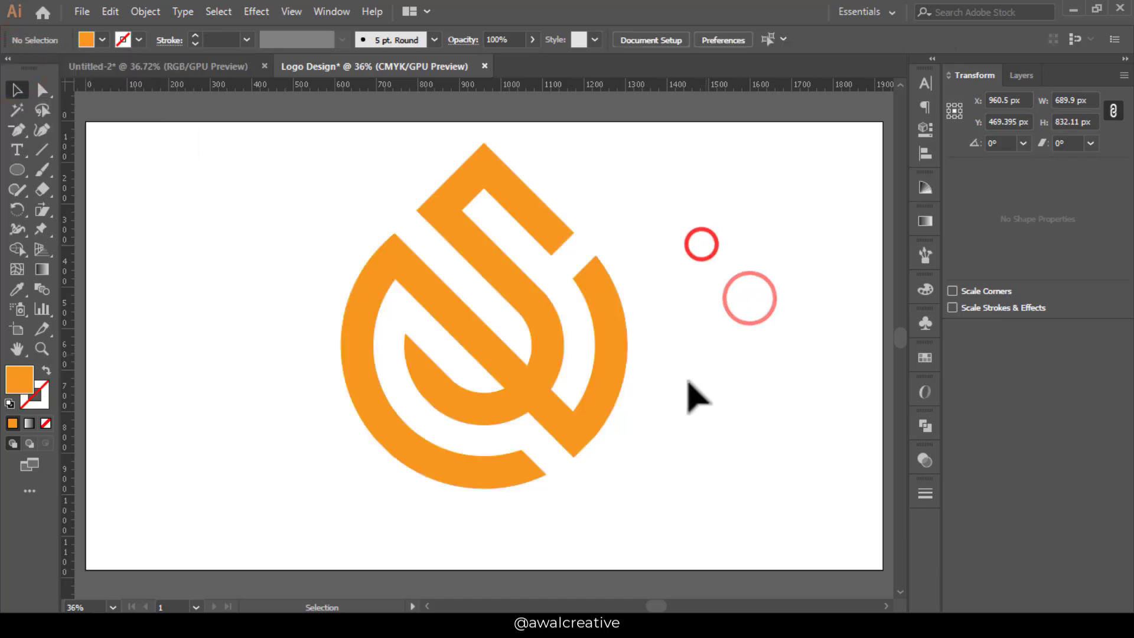
Step: Unite the upper S-shaped piece and the inner lower arc into one group with Pathfinder
click(513, 192)
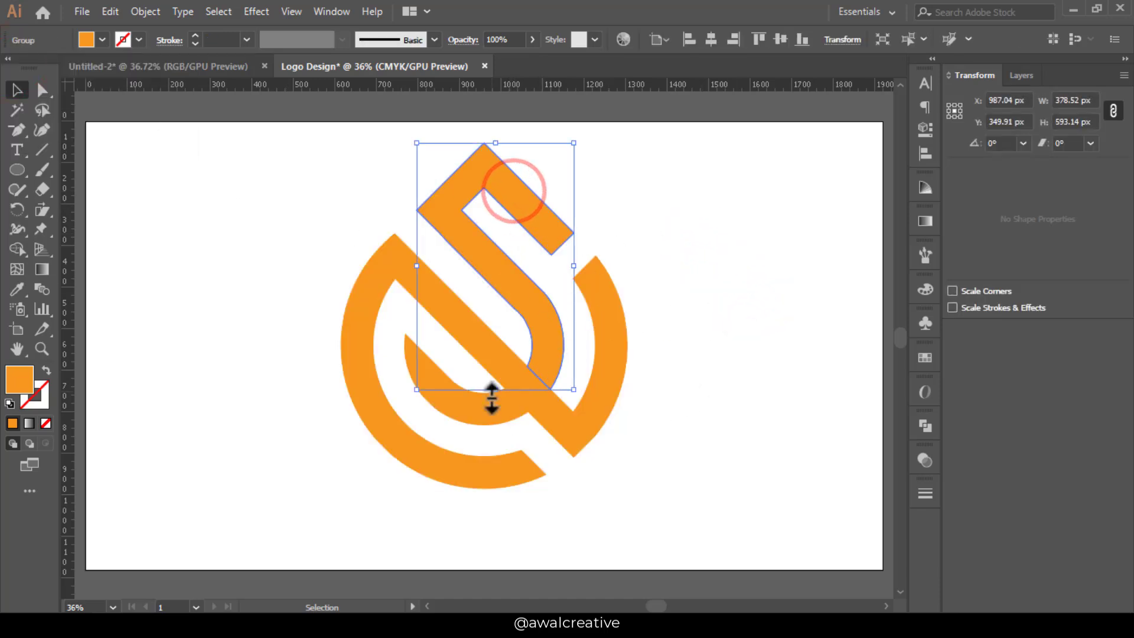
shift+click(470, 413)
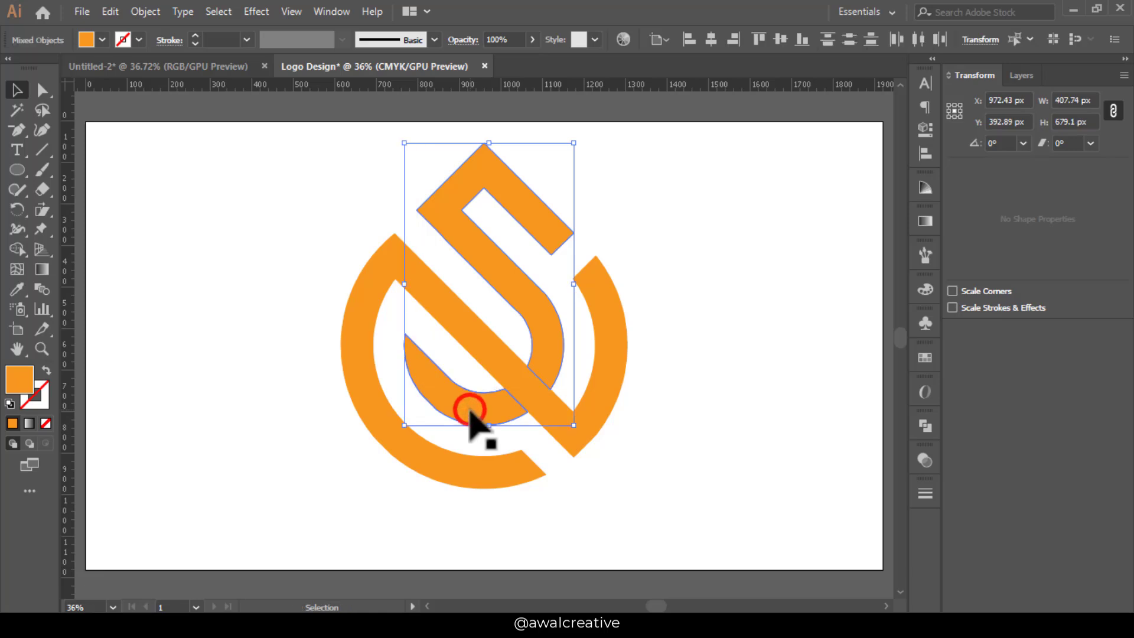
click(925, 425)
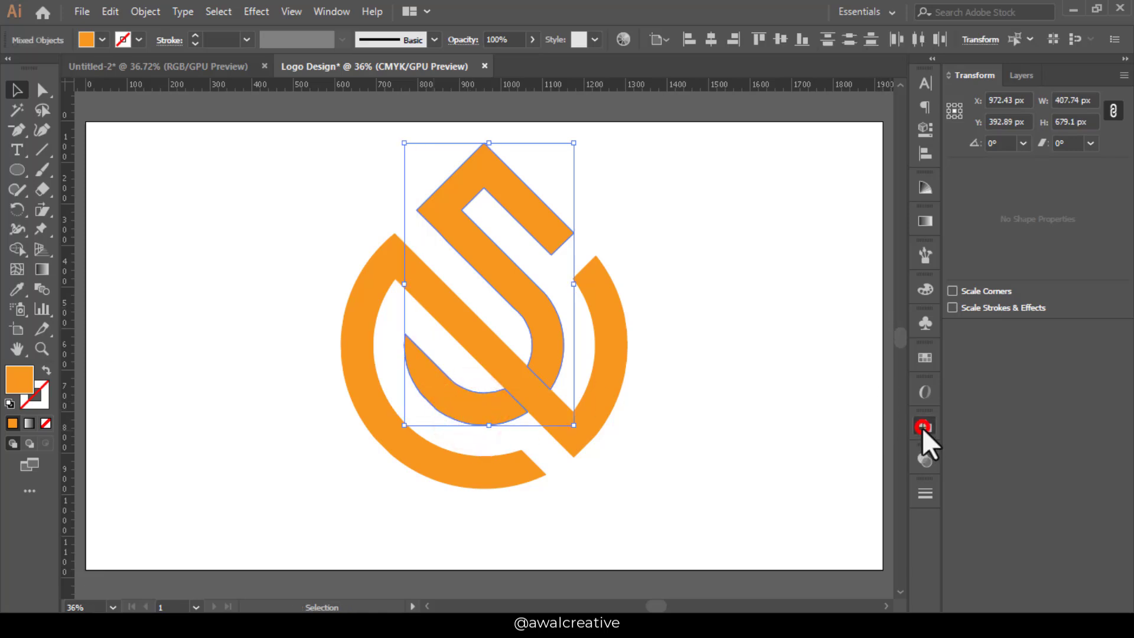
click(732, 463)
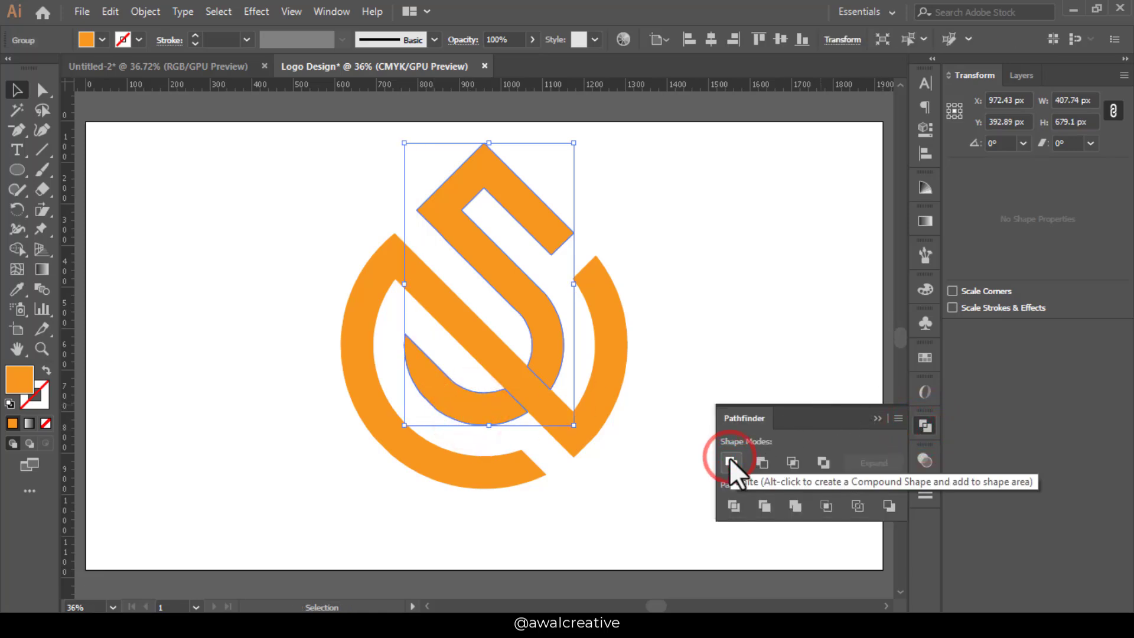
click(703, 229)
Step: Set the fill of the united S-shaped part to hex color 241f25
click(526, 202)
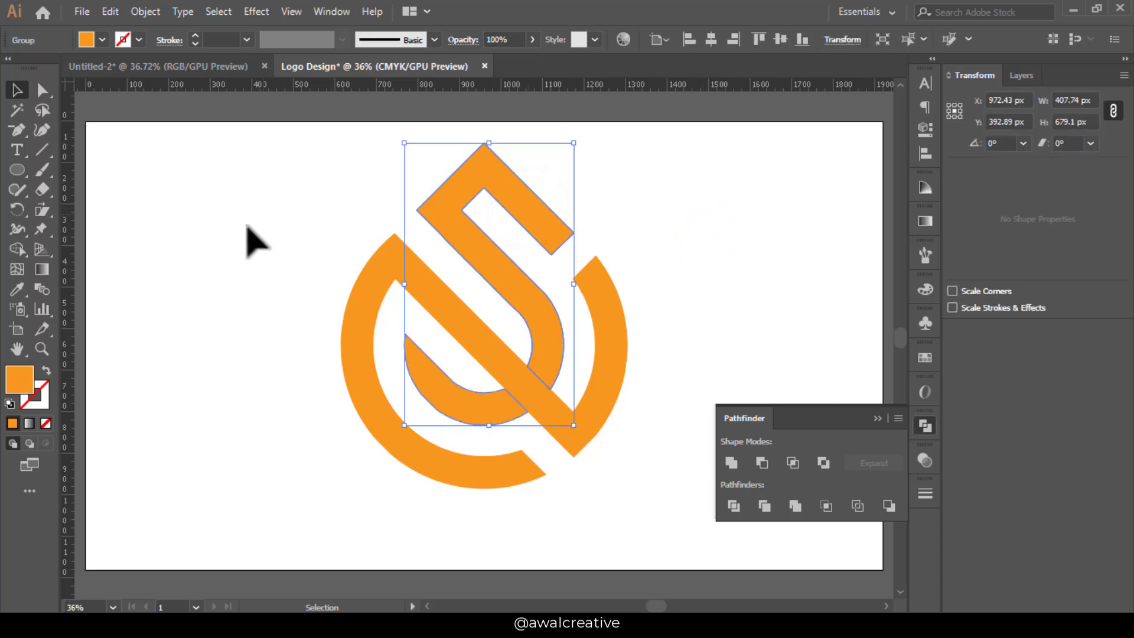
double_click(23, 383)
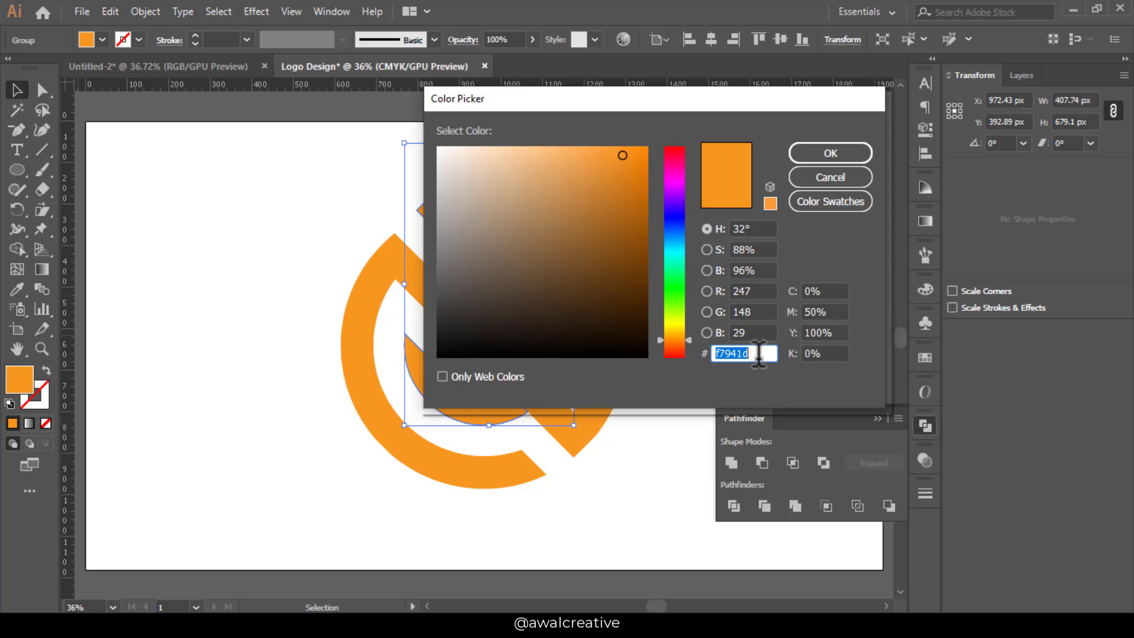
text(241f25)
click(830, 153)
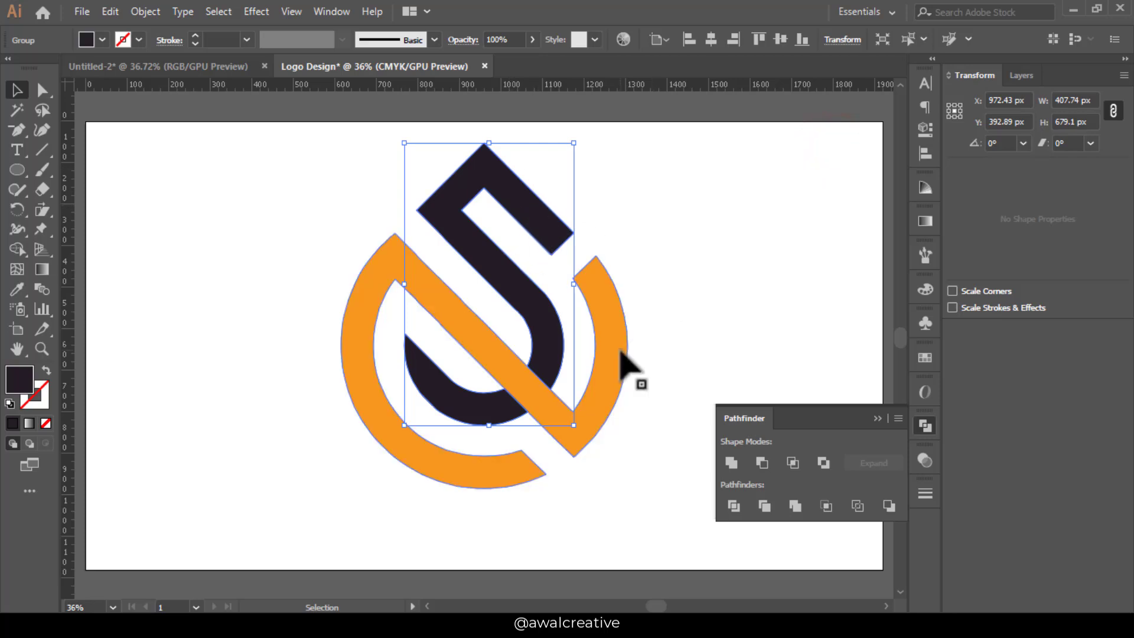
Step: Set the fill of the outer ring with the diagonal bar to hex color 39373a and put Pathfinder away
click(619, 357)
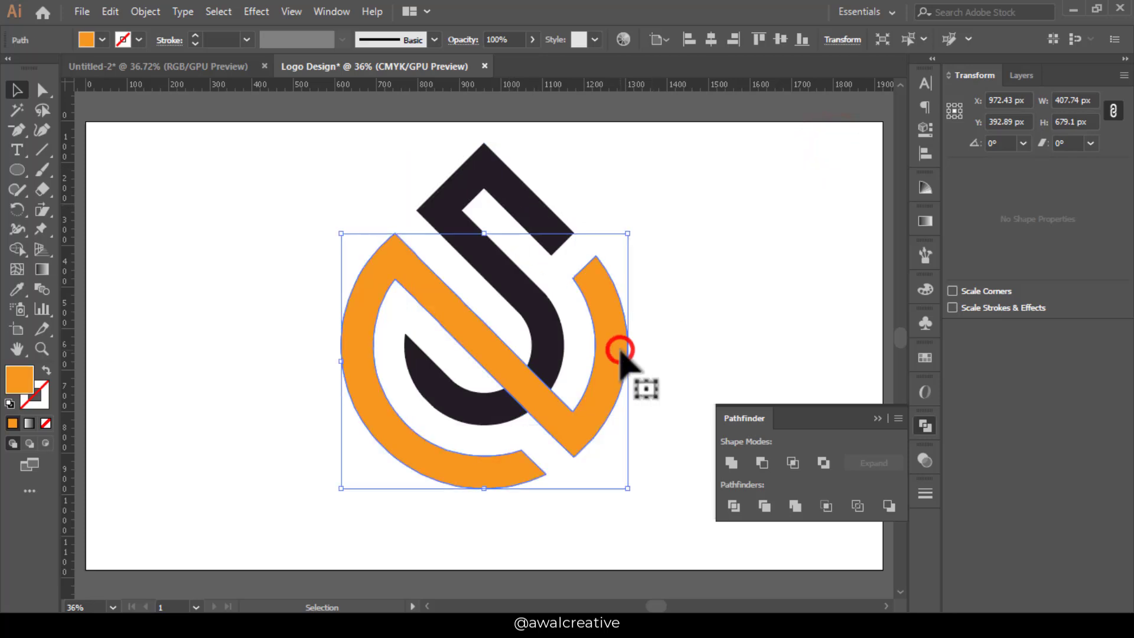
double_click(19, 379)
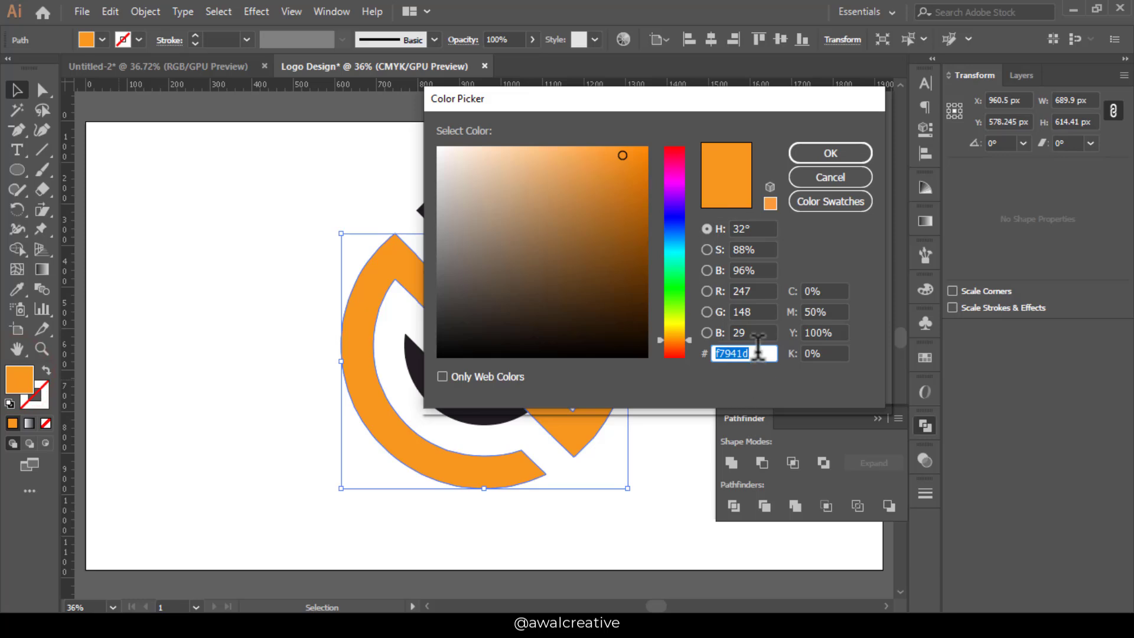
text(39373a)
click(839, 155)
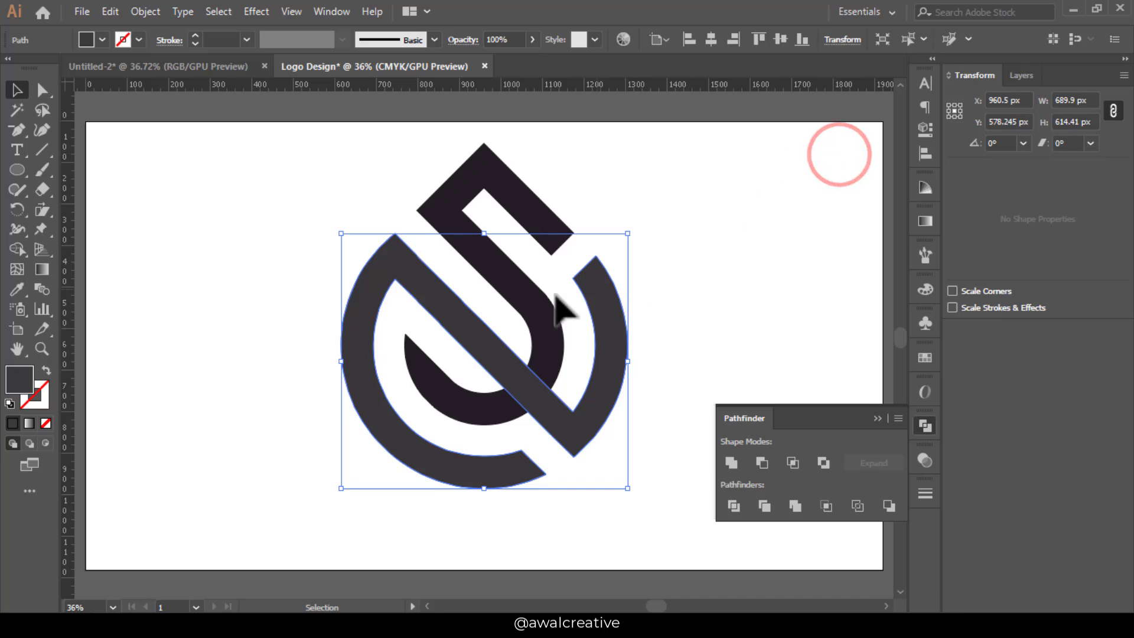
click(725, 228)
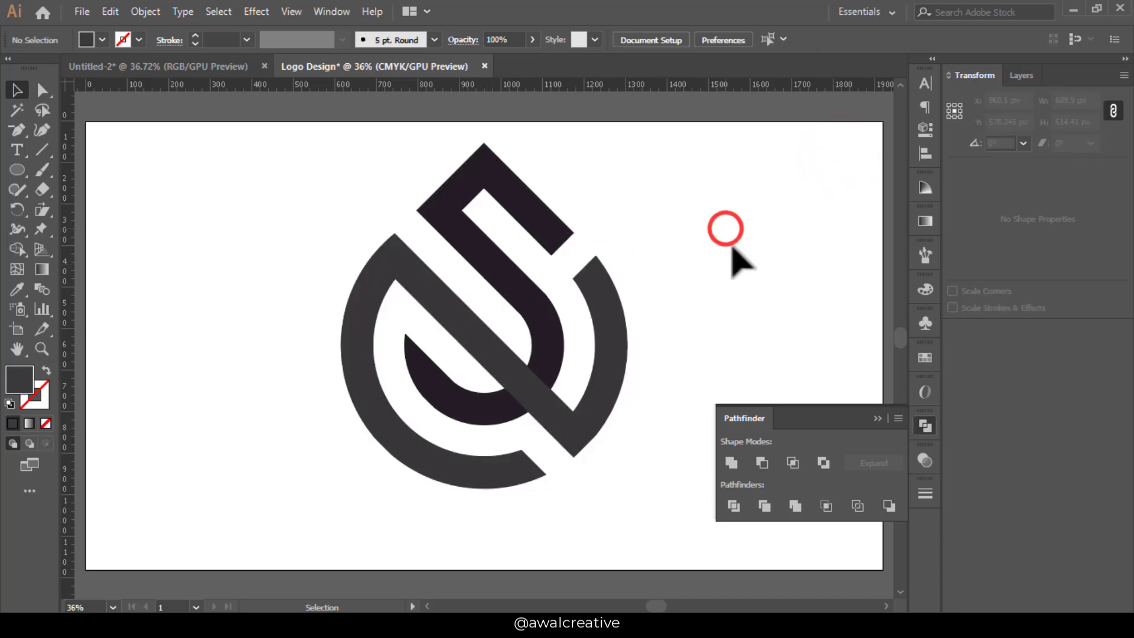
click(877, 418)
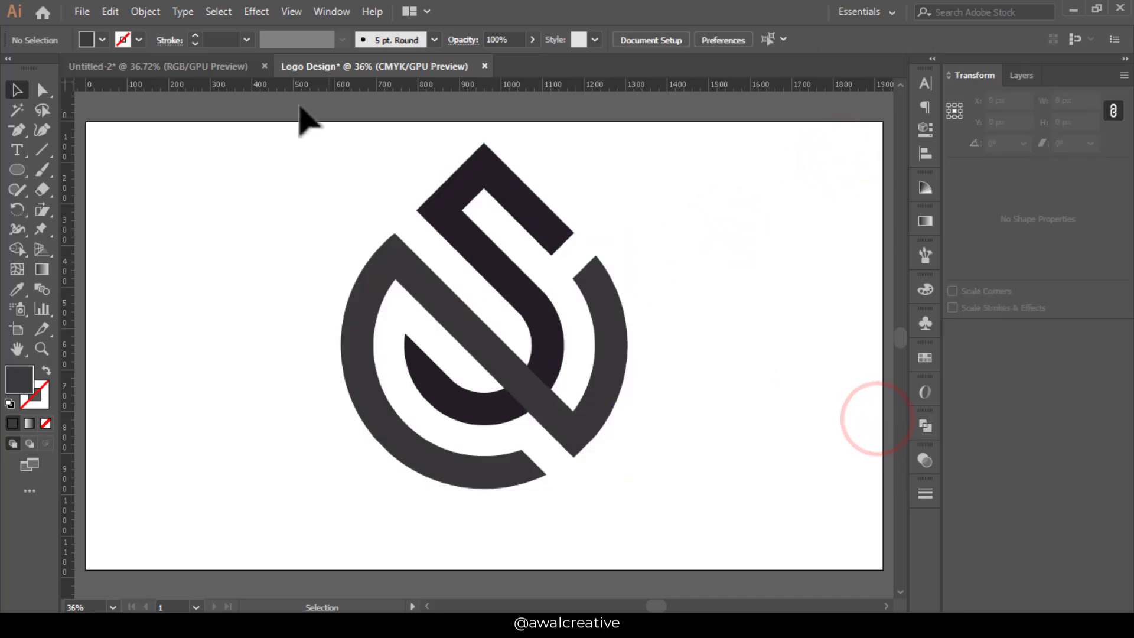
Step: Compare with the logo in Untitled-2, and group all the Logo Design shapes, centered horizontally and vertically on the artboard
click(150, 66)
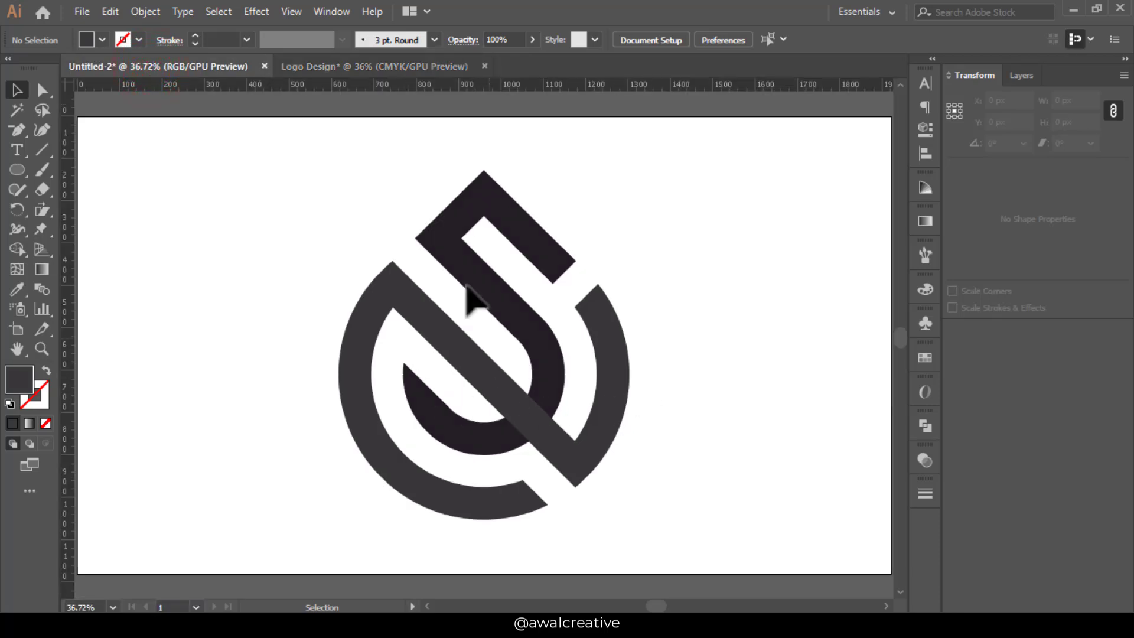
click(445, 66)
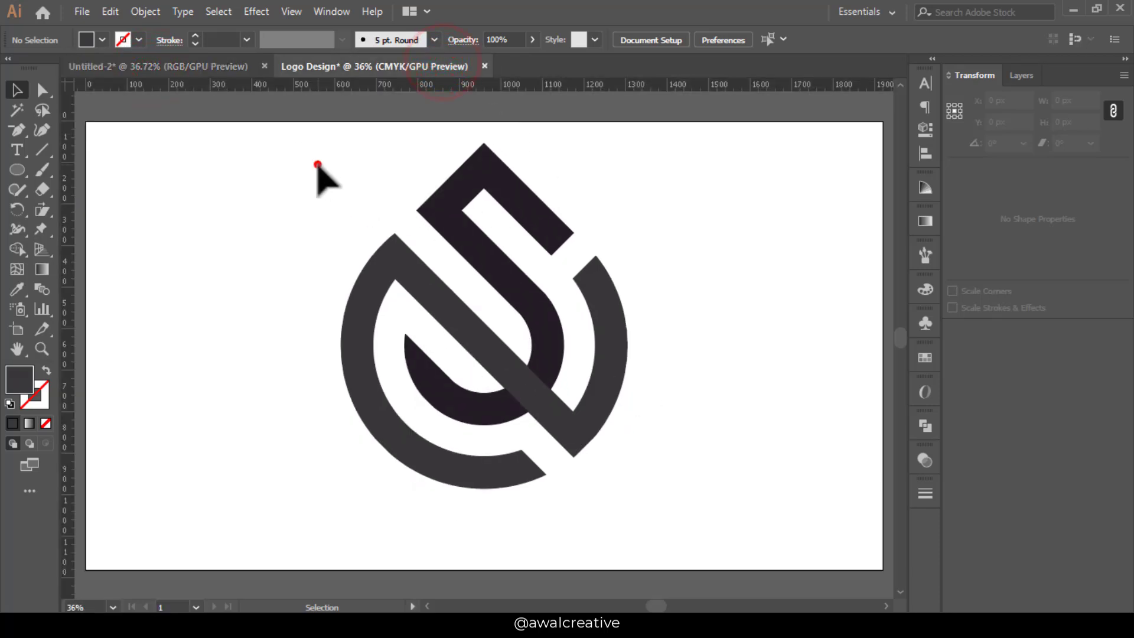
drag(317, 165, 671, 463)
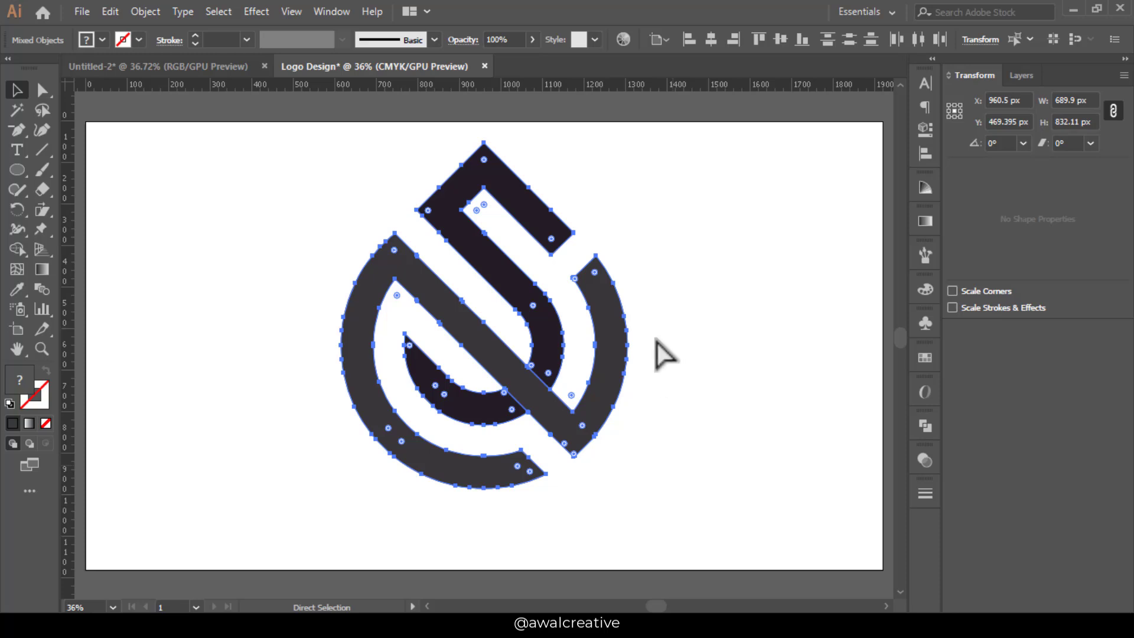
key(ctrl+g)
click(711, 39)
click(779, 39)
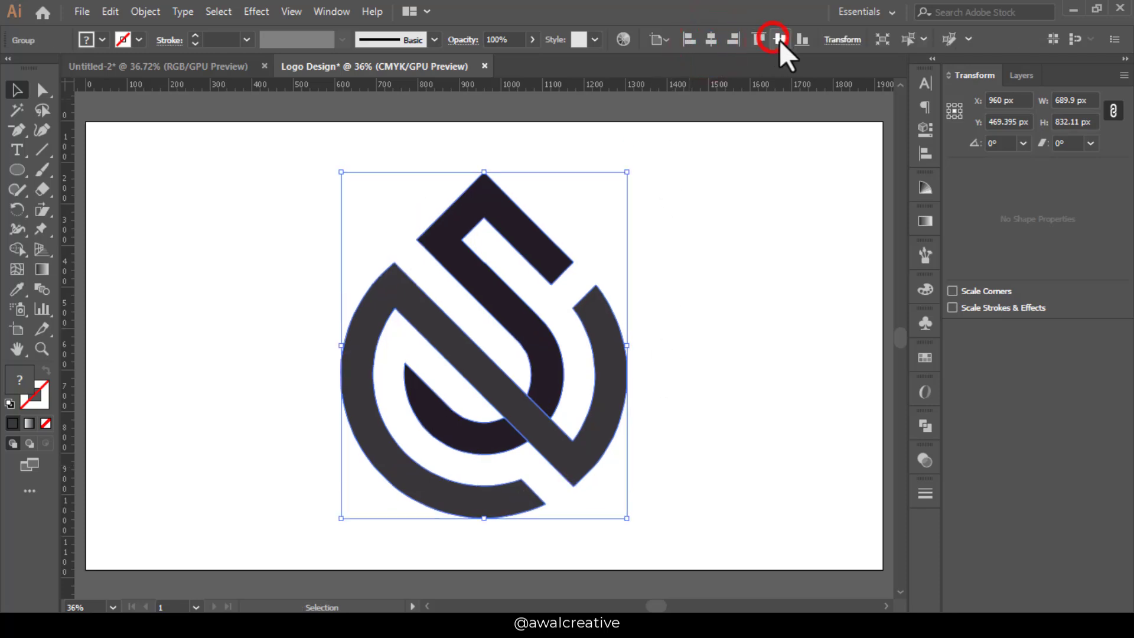
click(715, 305)
key(ctrl+0)
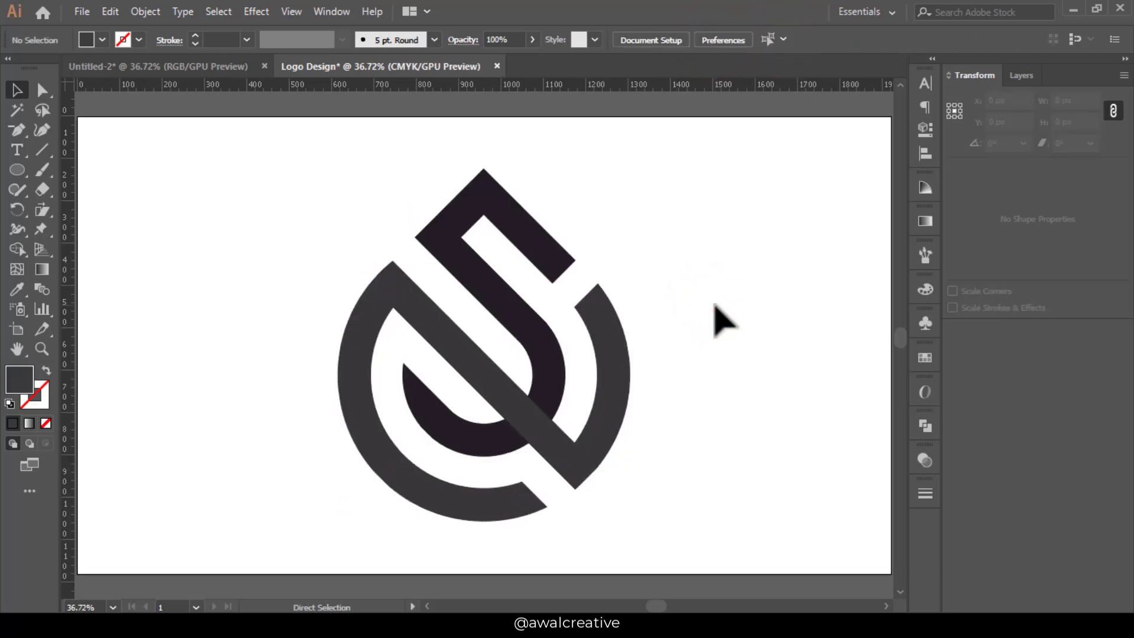